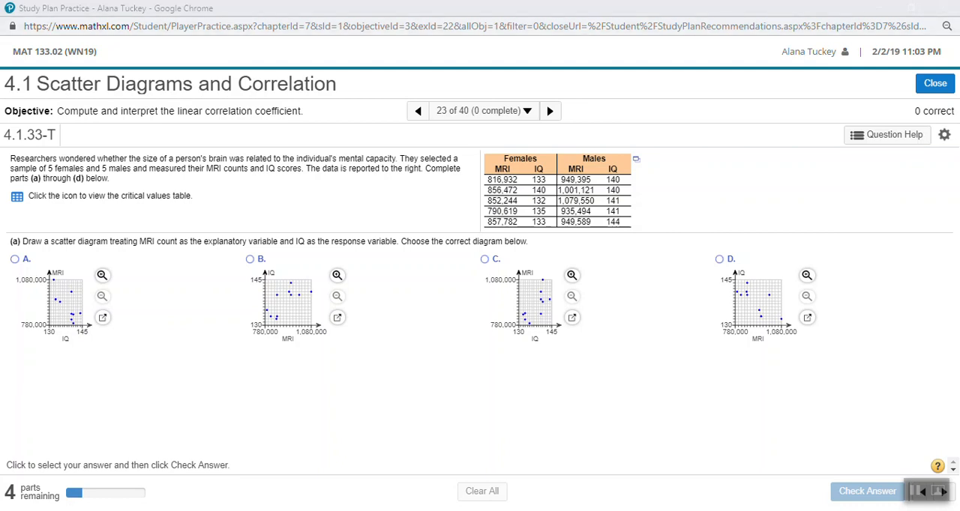
Review the note about the critical values table in exercise 4.1.33-T.
drag(192, 197, 121, 196)
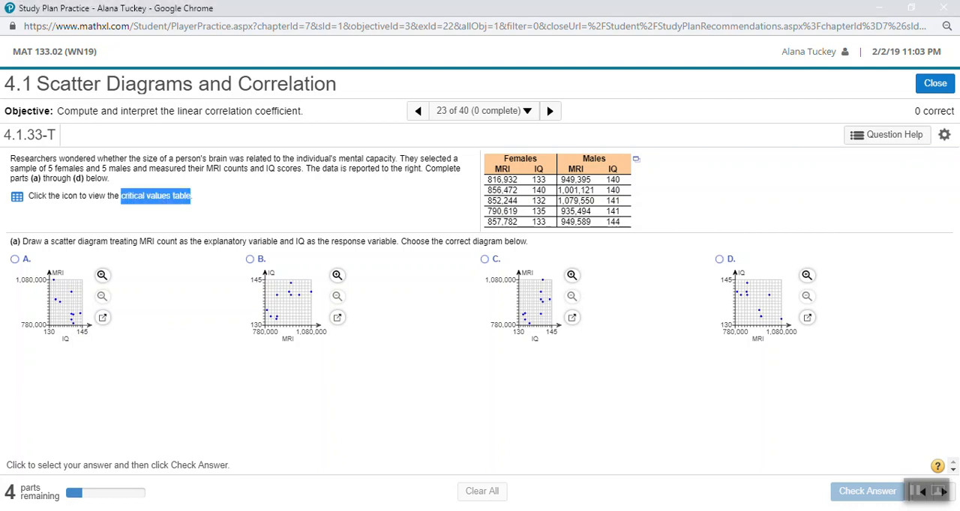
drag(193, 196, 121, 196)
click(156, 198)
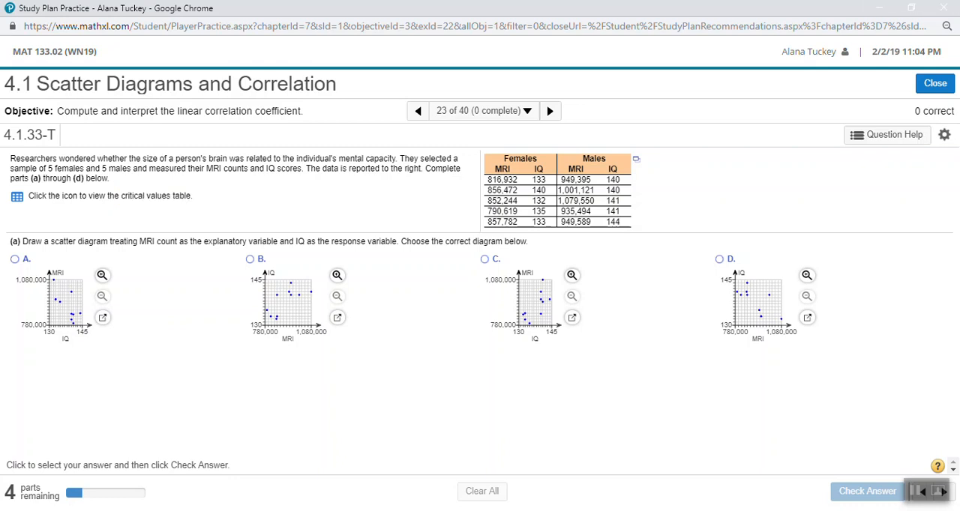
click(75, 464)
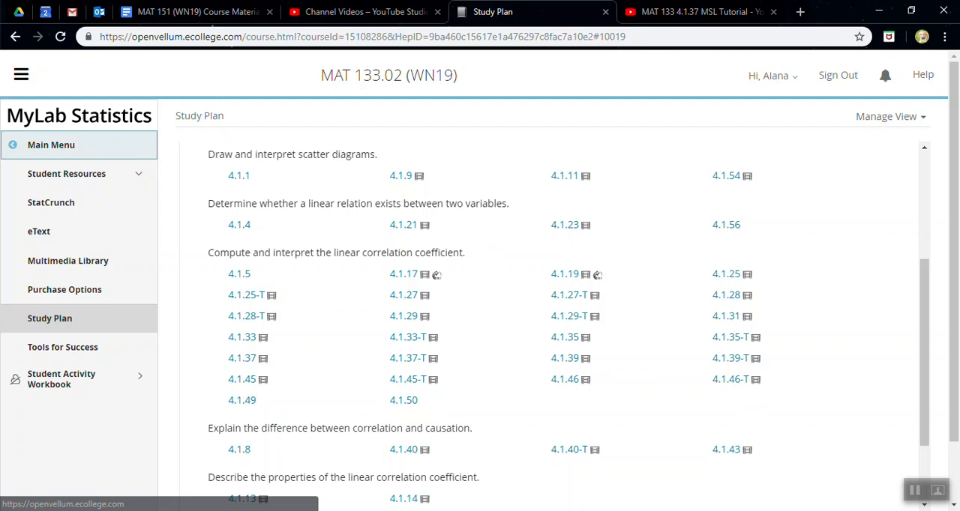
Open the MAT 133.02 course's Study Plan and list all chapters.
click(75, 145)
click(75, 375)
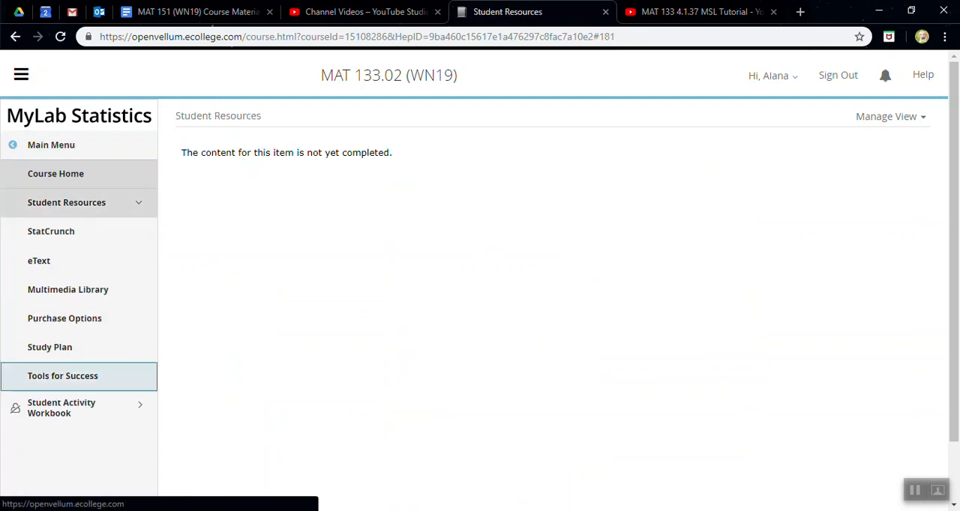
click(60, 319)
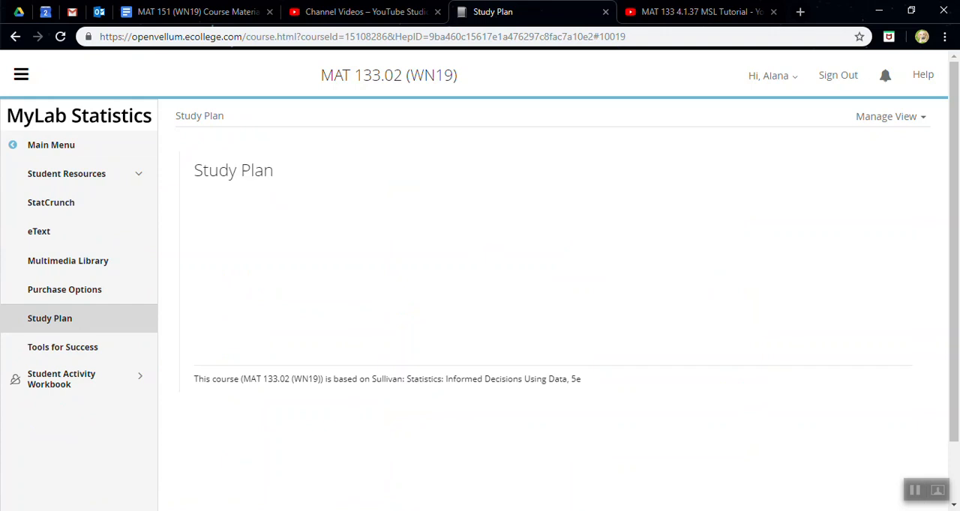
click(410, 202)
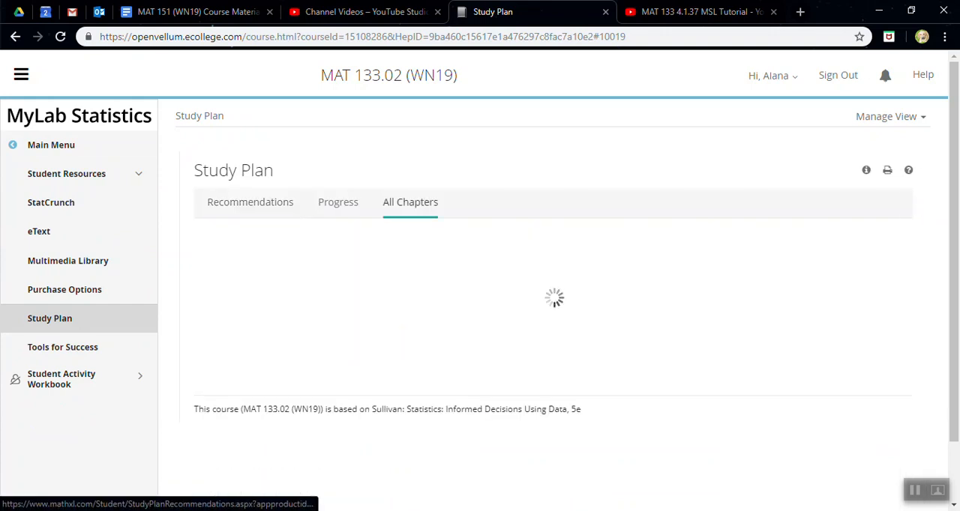
Open exercise 4.1.33-T from Chapter 4, section 4.1 Scatter Diagrams and Correlation, and maximize its window.
scroll(547, 330, down, 2)
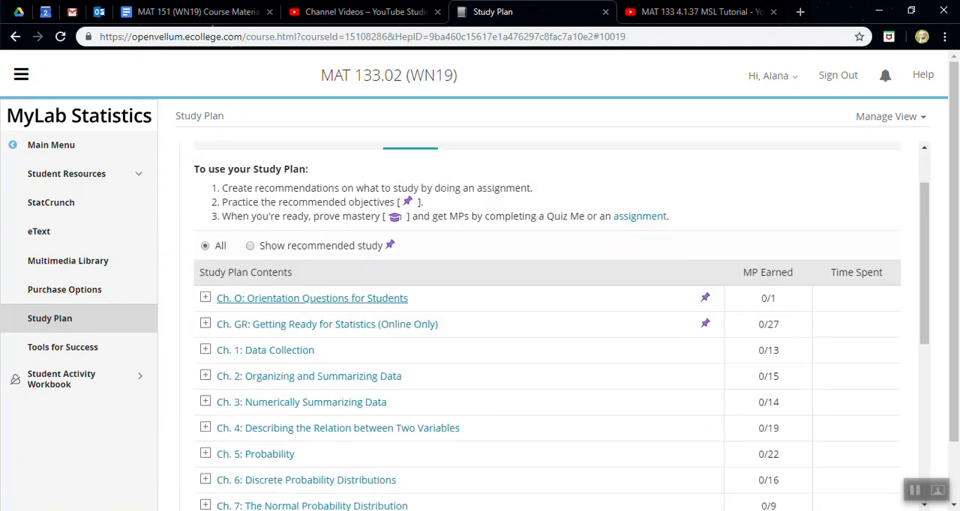
click(338, 357)
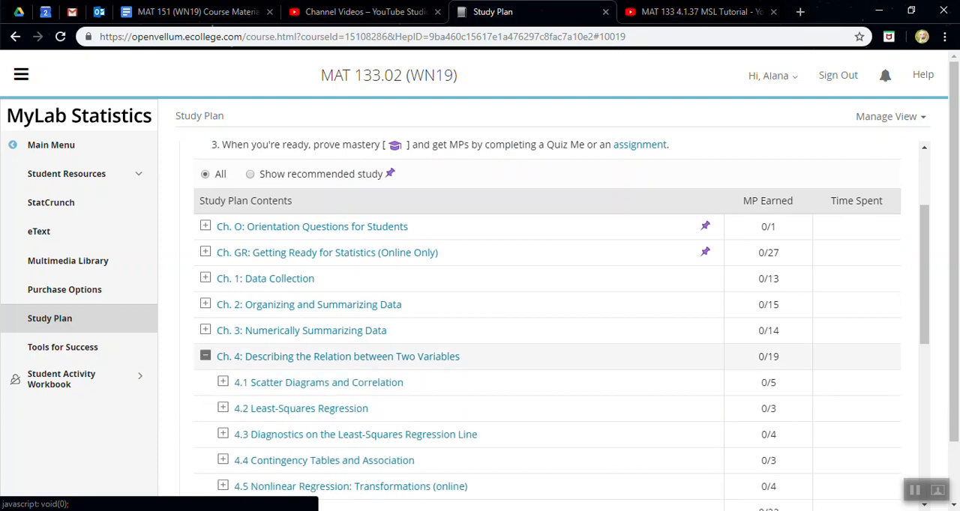
click(323, 383)
scroll(408, 339, down, 3)
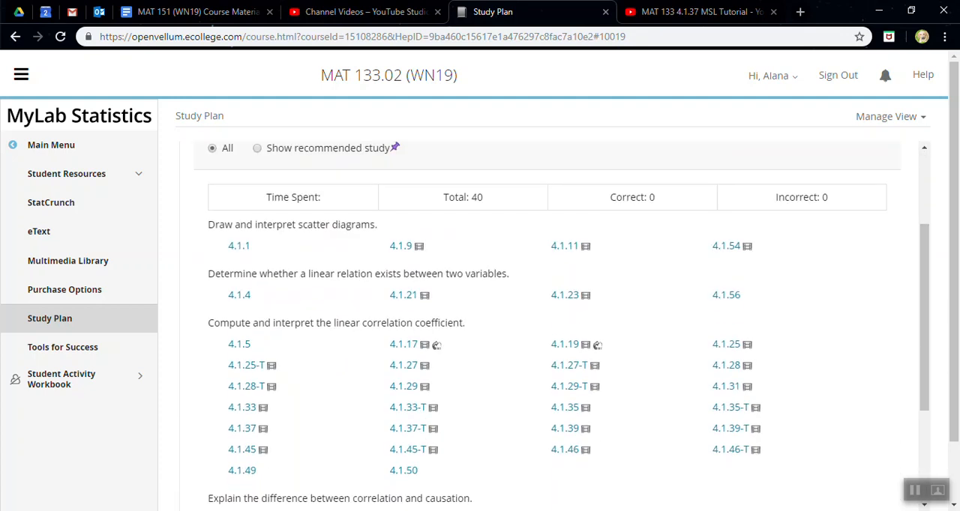
click(411, 339)
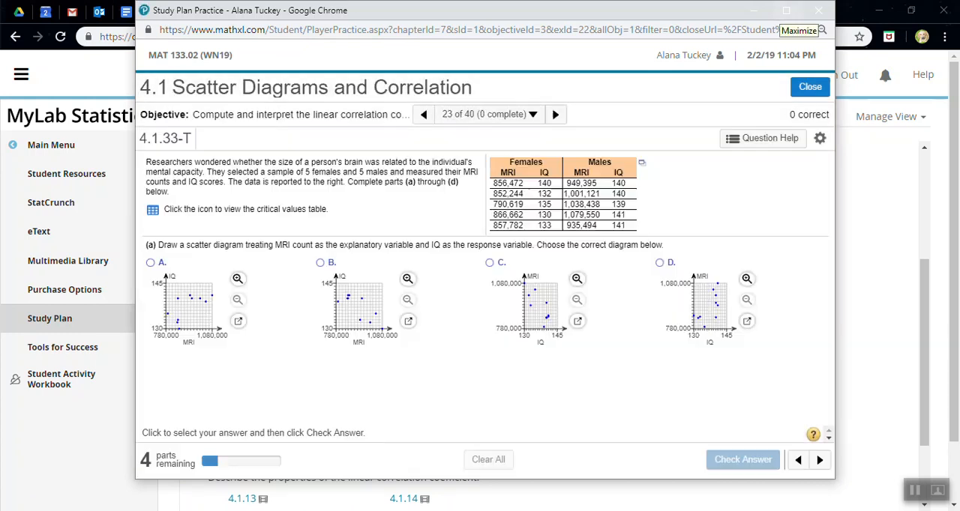
click(786, 10)
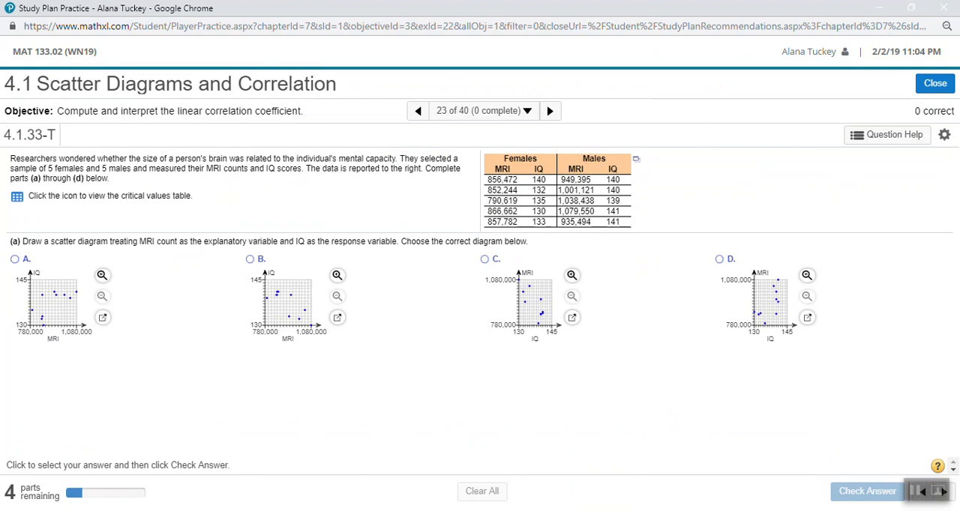
Open the worked example for this exercise and read its problem statement and the scatter diagram explanation in part (a).
click(887, 134)
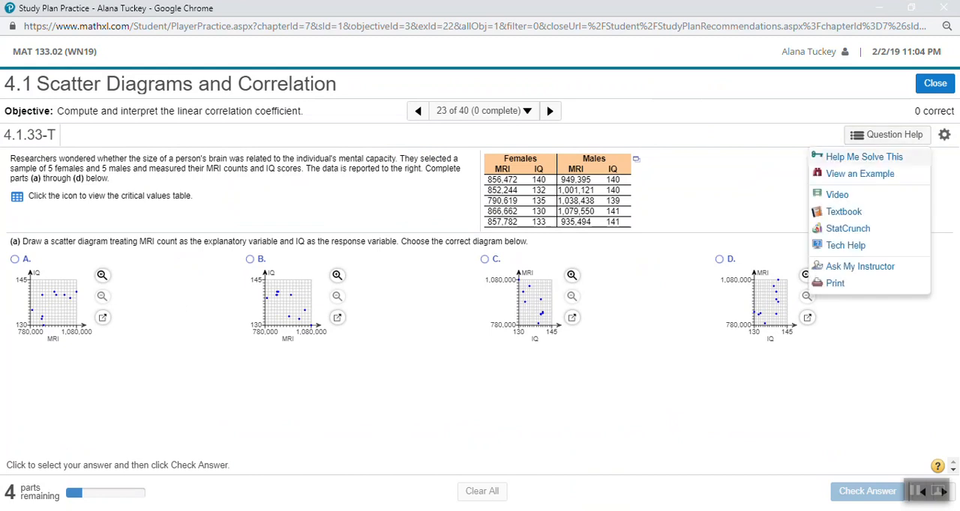
click(860, 173)
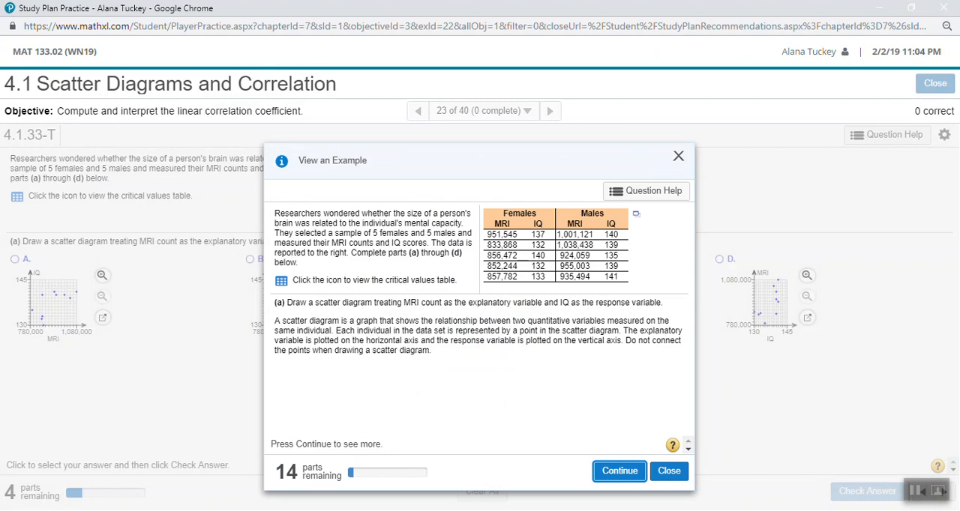
drag(294, 213, 299, 263)
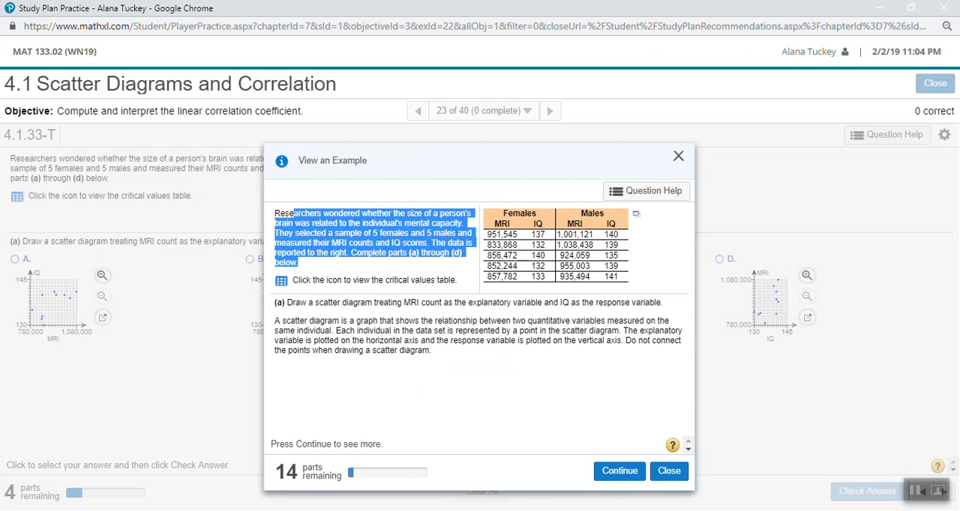
click(323, 263)
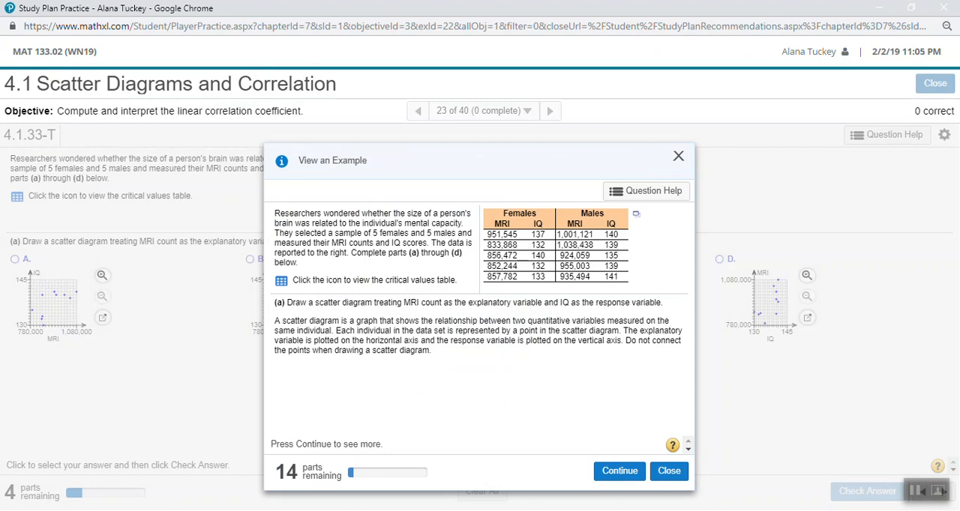
drag(308, 303, 663, 303)
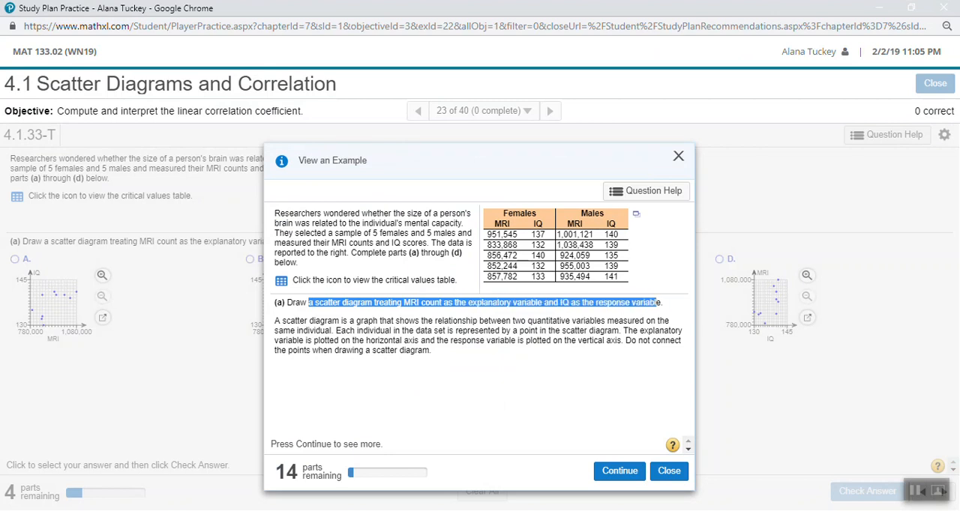
click(661, 303)
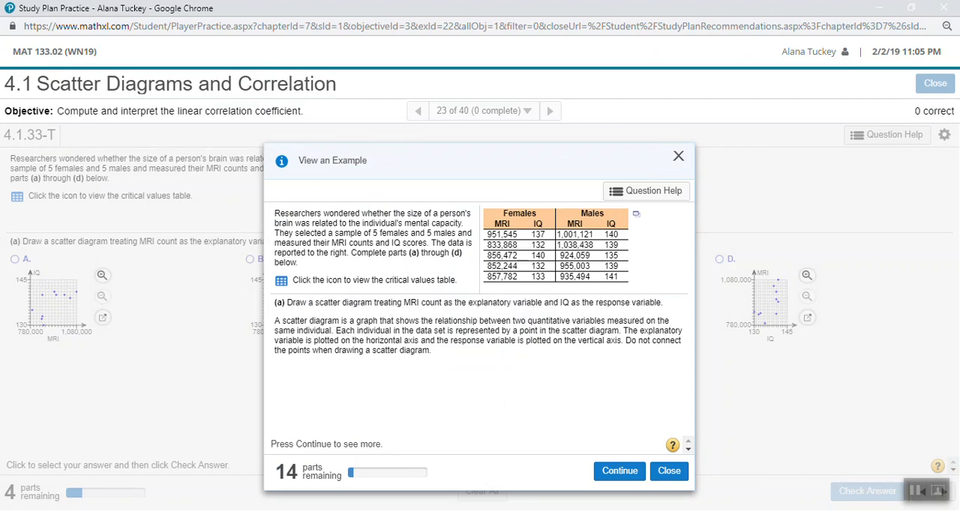
drag(429, 351, 380, 331)
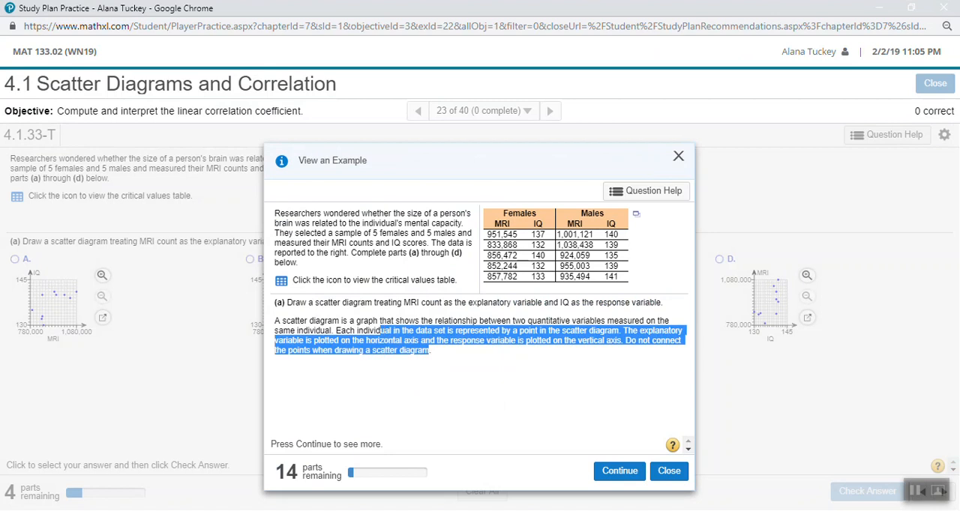
Open the example's MRI and IQ data table in Excel, maximized and with editing enabled.
click(636, 214)
click(698, 265)
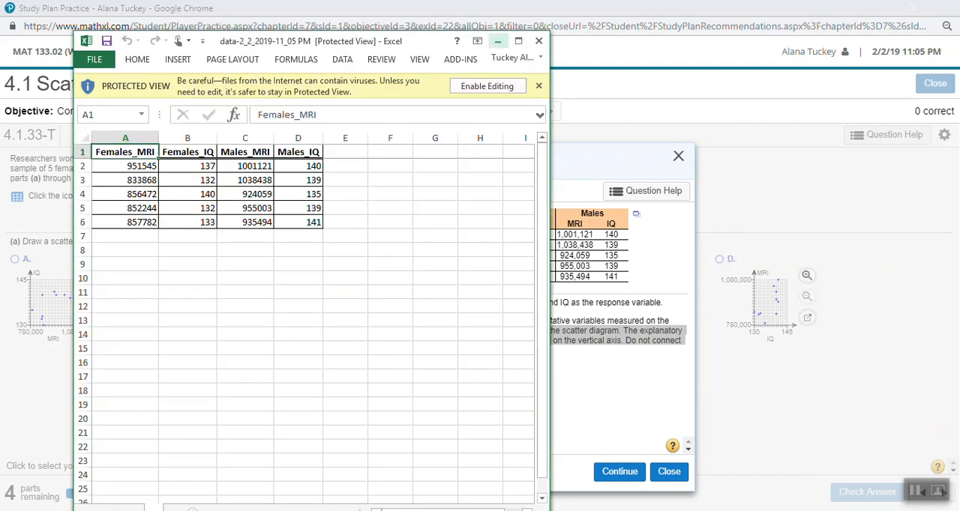
click(518, 41)
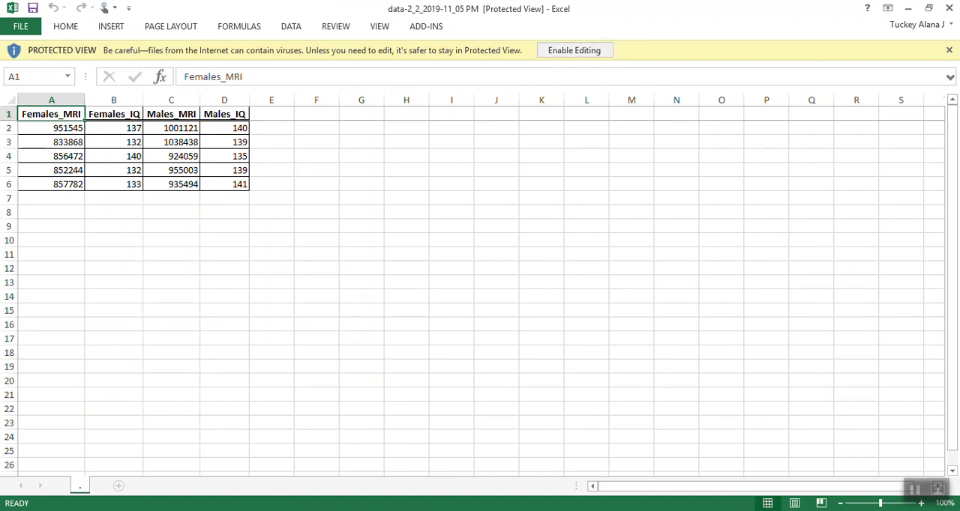
click(573, 50)
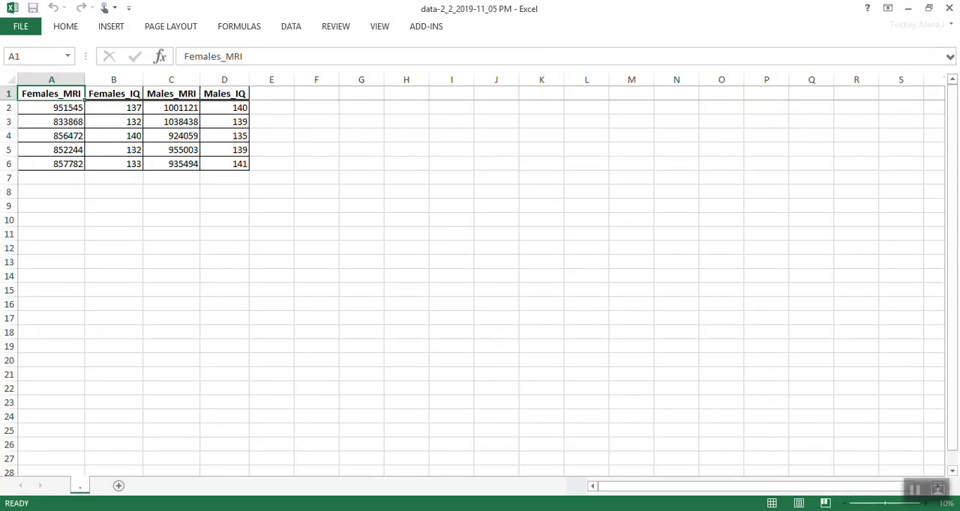
Set the whole sheet's font size to 14 and autofit the column widths.
click(171, 122)
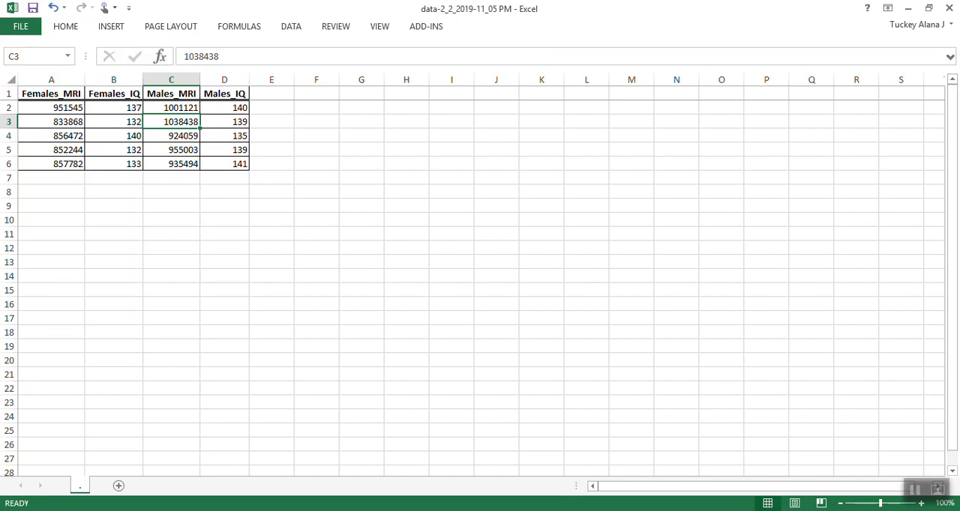
click(11, 80)
click(65, 26)
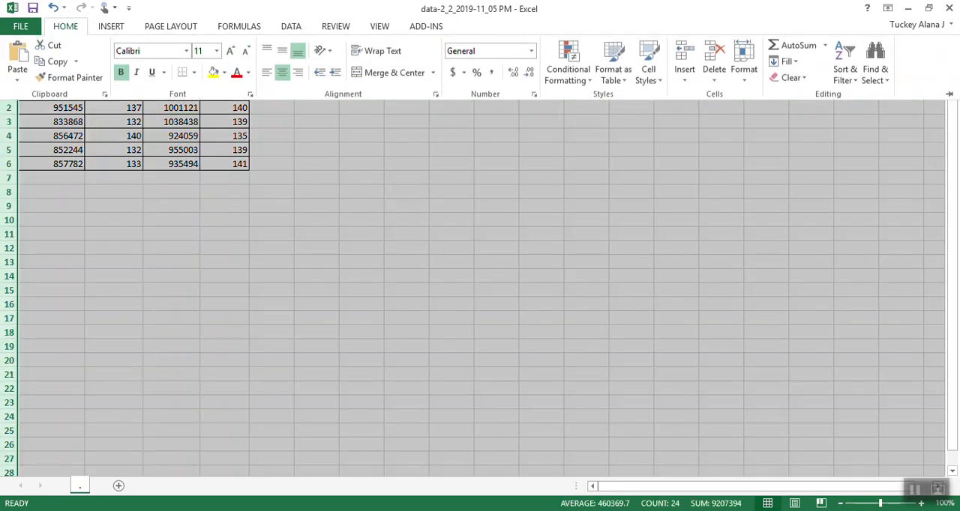
click(200, 51)
text(14)
key(Return)
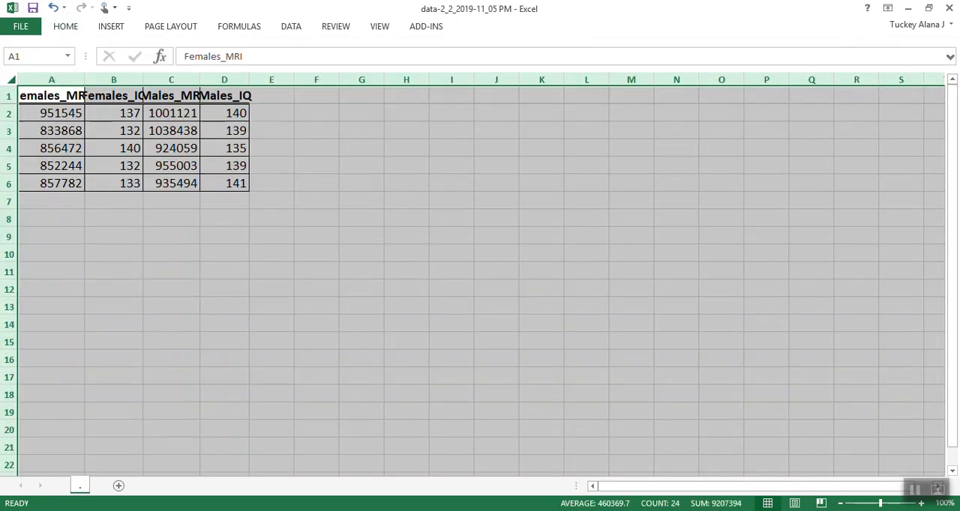
double_click(85, 79)
click(273, 149)
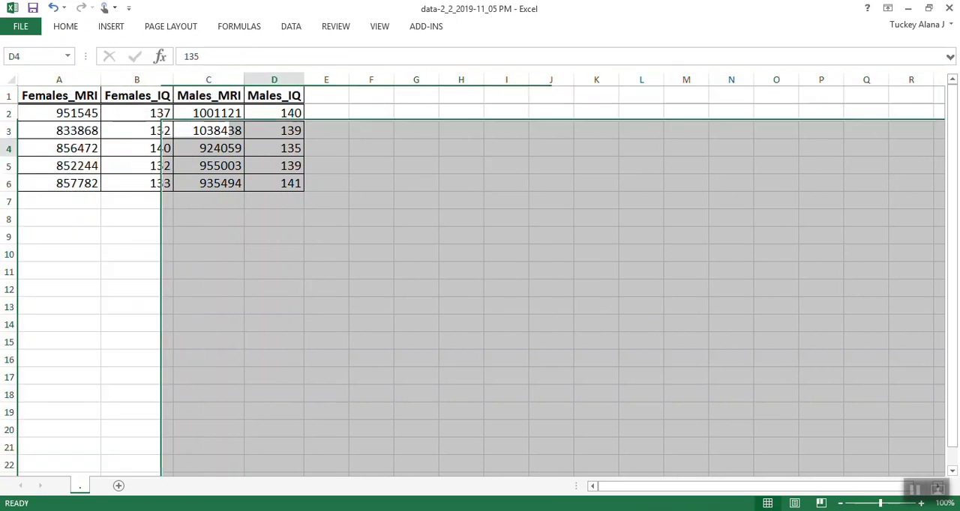
Examine the females' and males' MRI and IQ columns one after another.
drag(59, 96, 59, 183)
drag(137, 95, 136, 165)
drag(209, 95, 208, 200)
drag(274, 95, 274, 201)
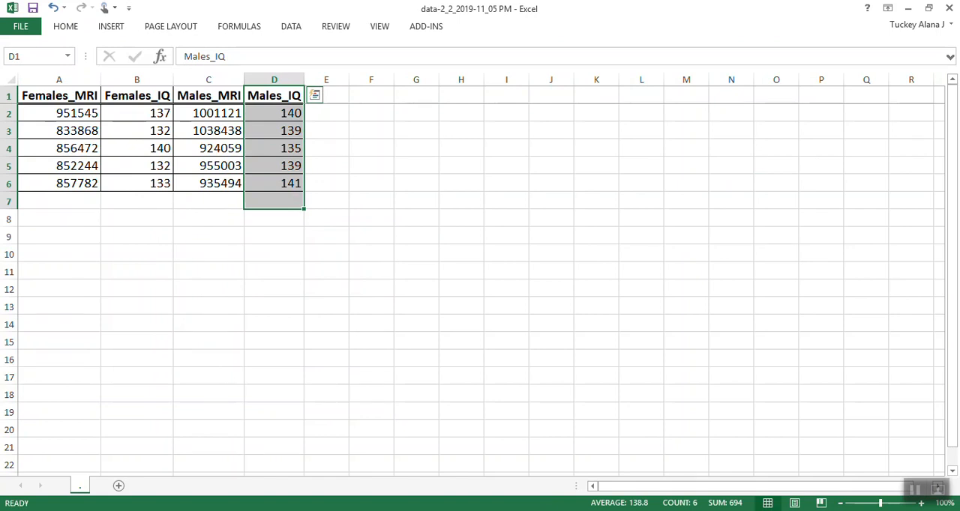
Enter the headers MRI in G1 and IQ in H1 and make them bold.
click(416, 96)
text(MR)
text(T)
key(BackSpace)
text(U)
key(BackSpace)
text(I)
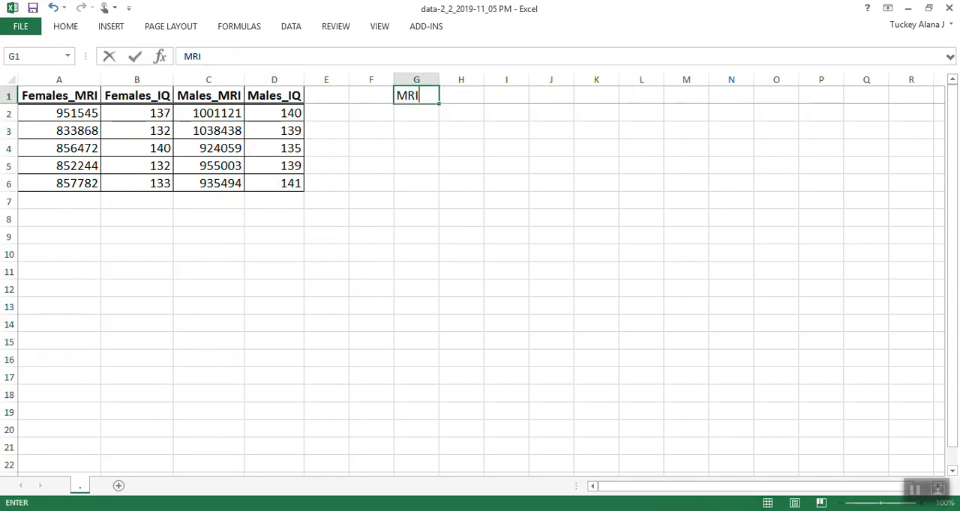
key(Tab)
text(IQ)
key(Return)
drag(416, 95, 461, 95)
key(ctrl+b)
click(461, 130)
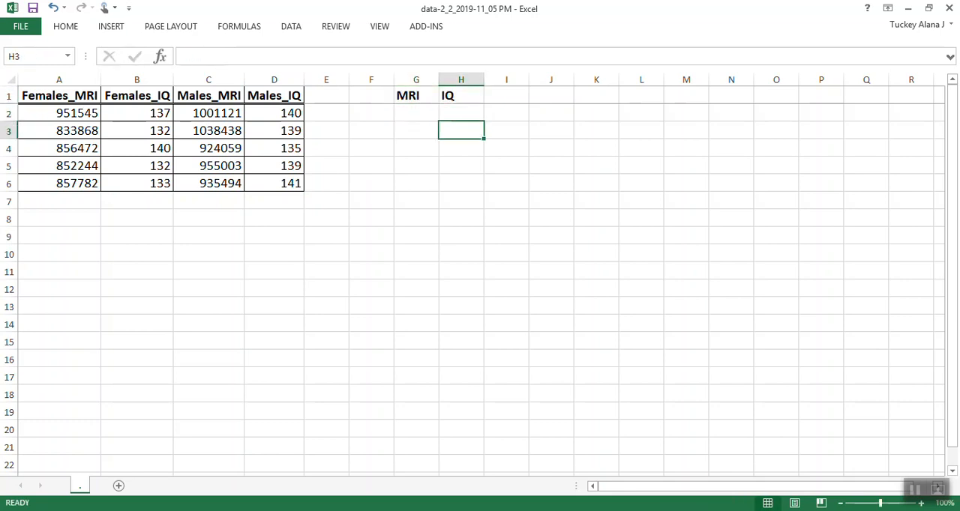
Copy the females' MRI values from A2:A6 into the new MRI column starting at G2.
drag(75, 113, 75, 183)
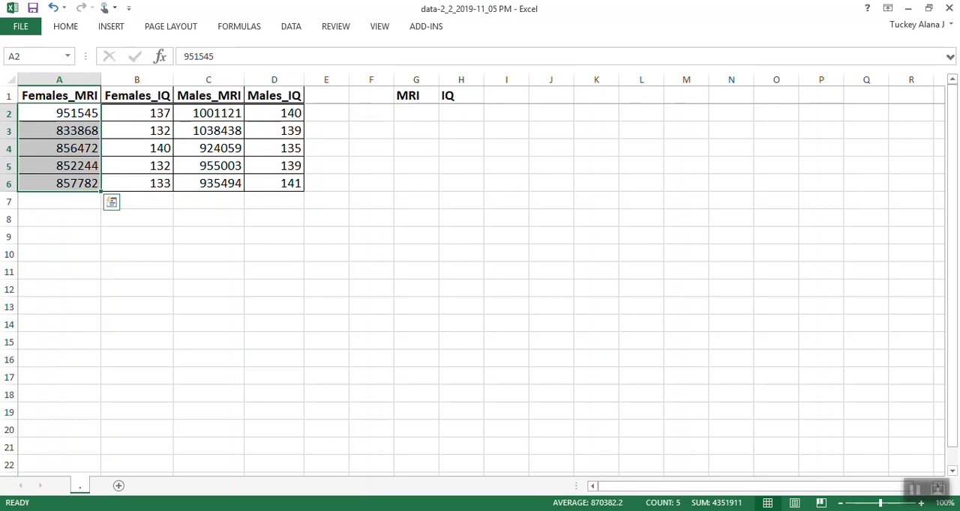
key(ctrl+c)
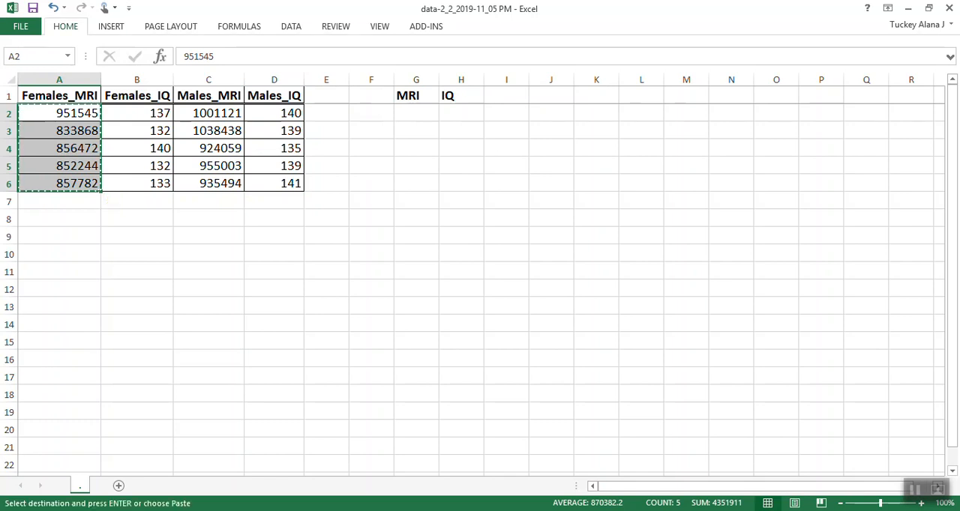
click(65, 26)
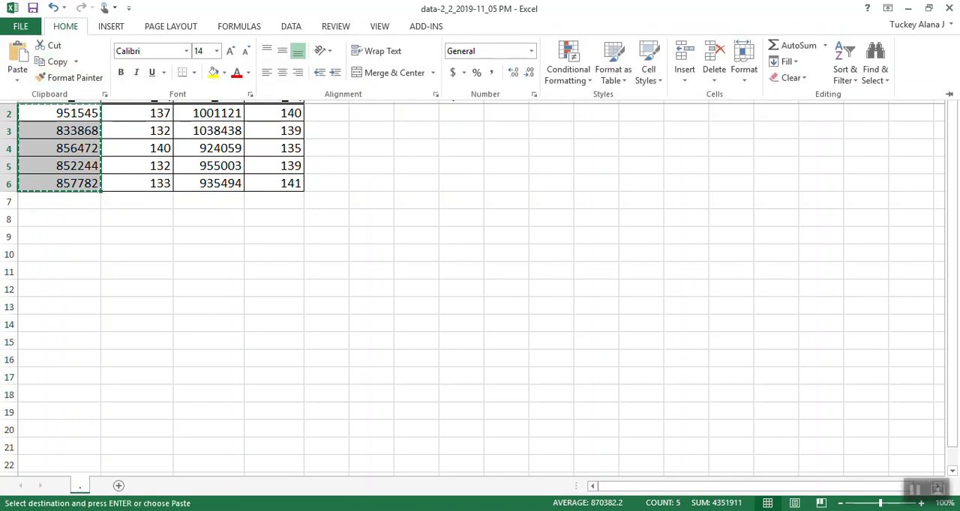
key(Escape)
click(417, 113)
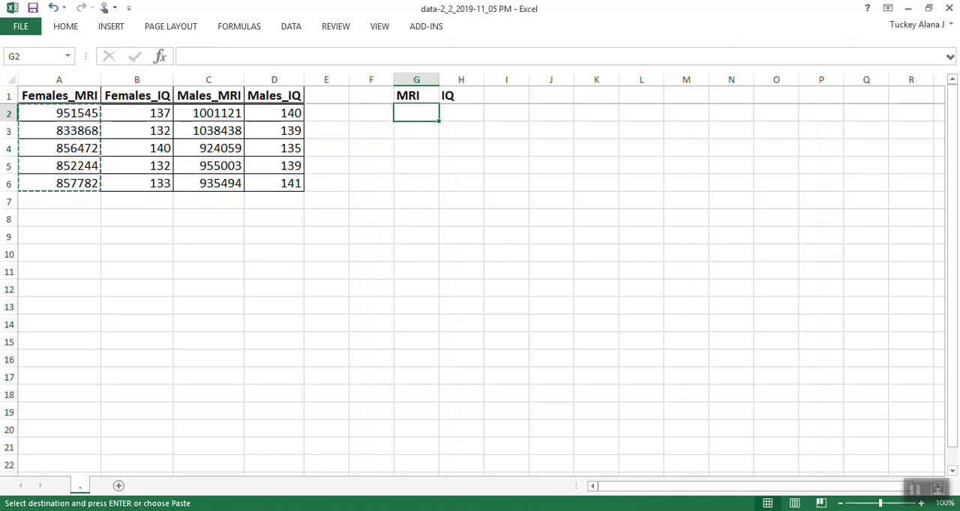
key(ctrl+v)
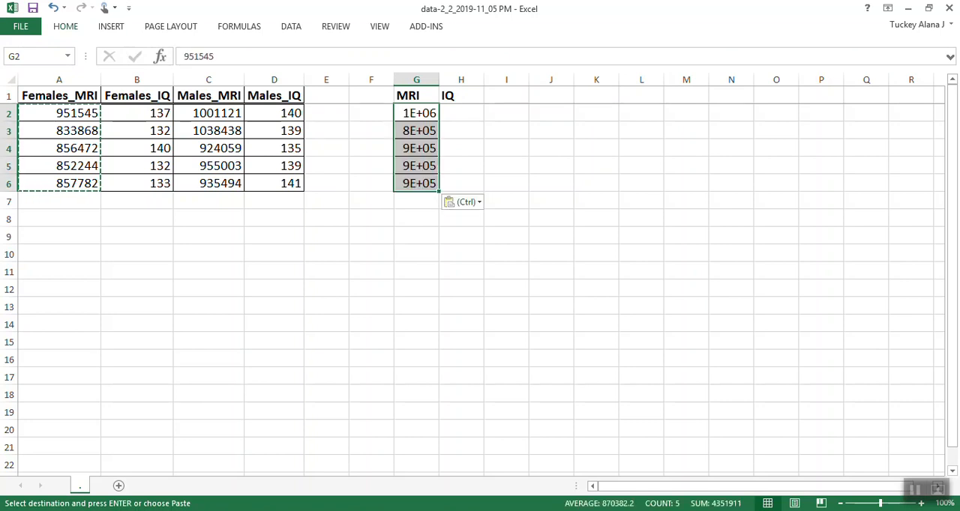
click(66, 26)
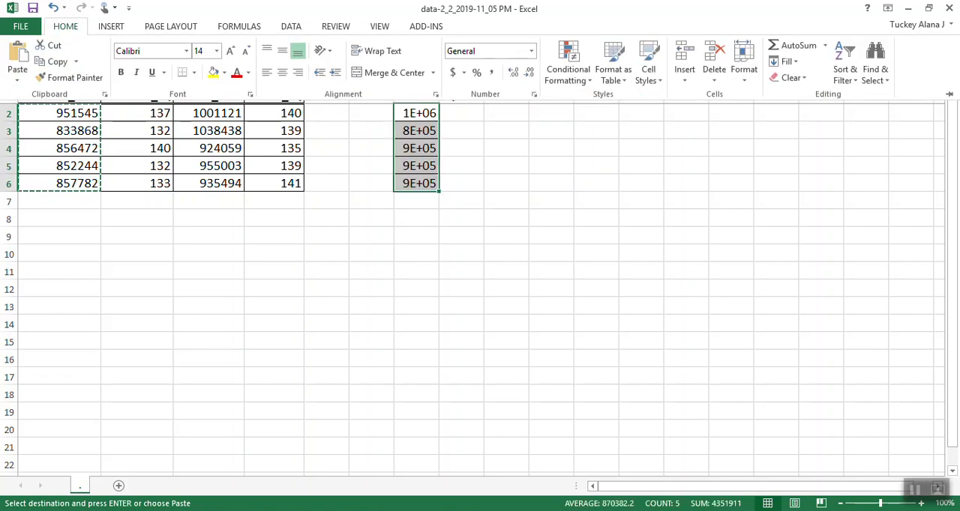
click(65, 26)
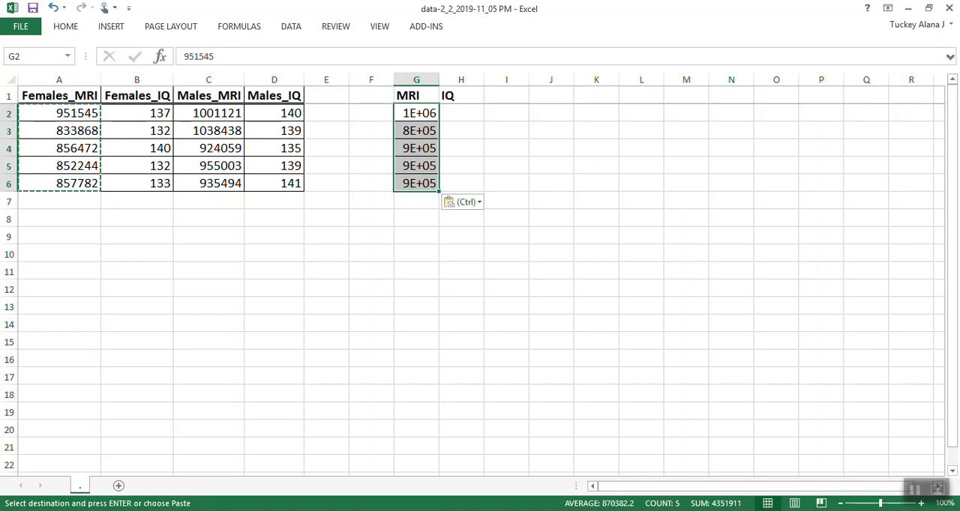
Autofit column G and copy the males' MRI values from C2:C6 into it starting at G7.
double_click(438, 80)
click(464, 148)
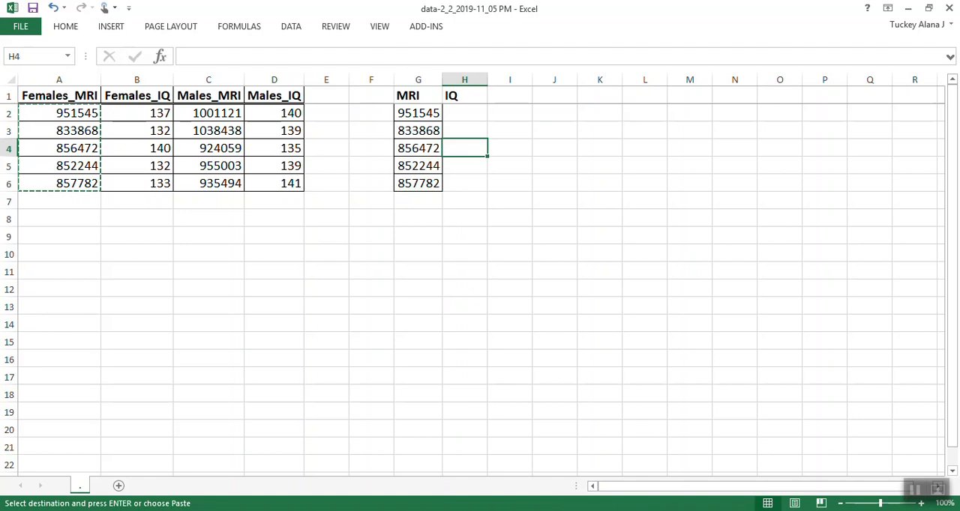
drag(210, 113, 210, 183)
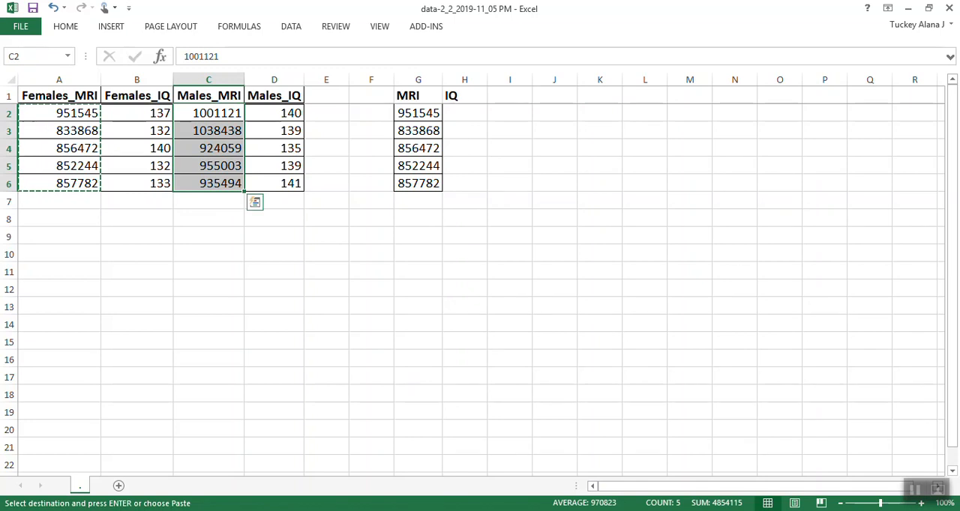
click(209, 96)
drag(210, 113, 210, 183)
key(ctrl+c)
click(417, 201)
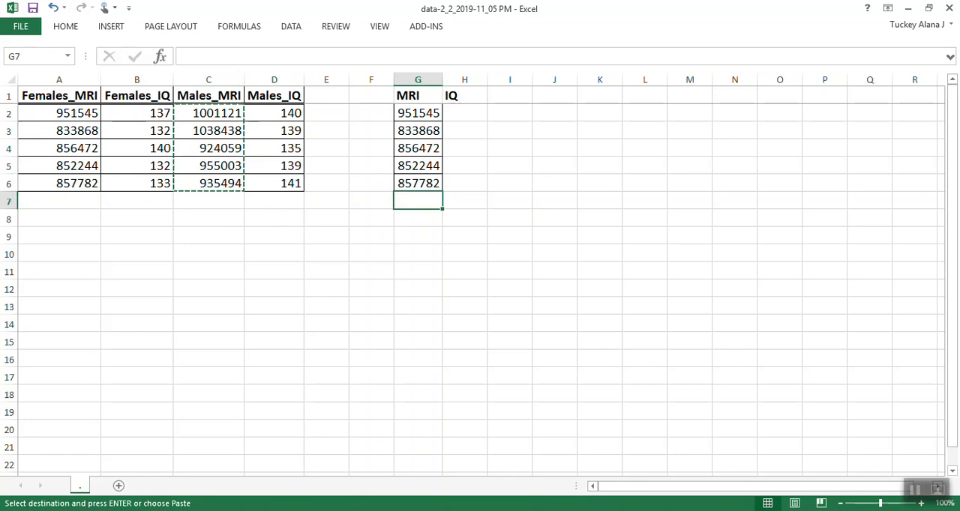
key(ctrl+v)
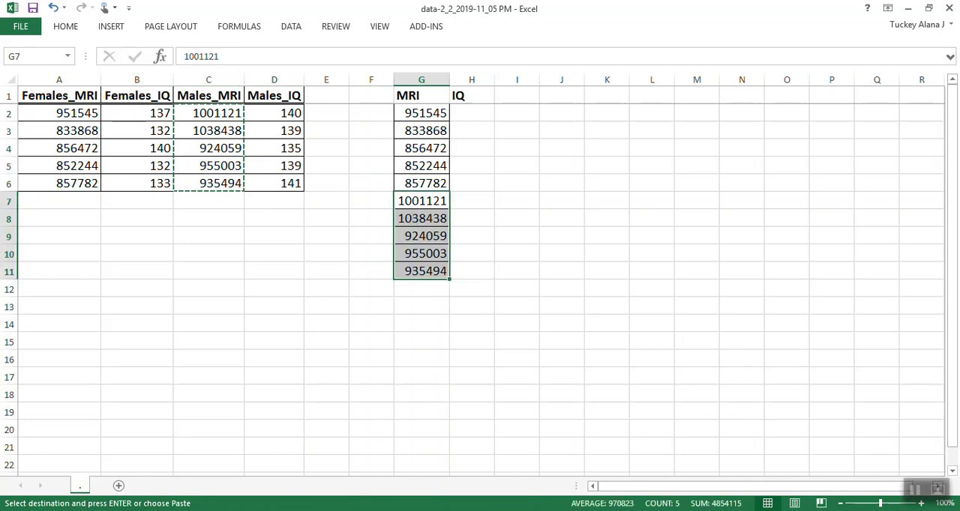
Copy the females' IQ values from B2:B6 into the new IQ column starting at H2.
click(472, 184)
drag(137, 114, 137, 184)
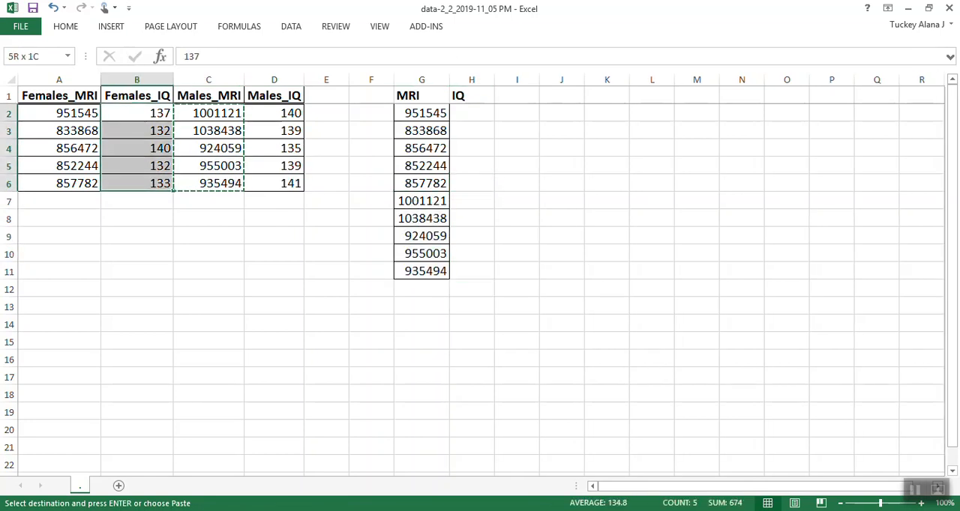
key(ctrl+c)
click(471, 113)
key(ctrl+v)
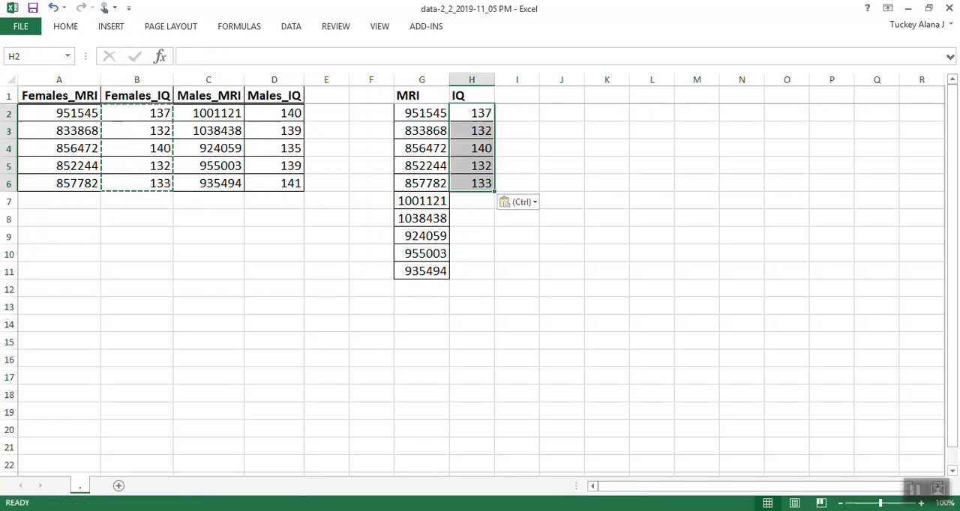
Copy the males' IQ values from D2:D6 into the new IQ column starting at H7.
drag(274, 114, 275, 184)
key(ctrl+c)
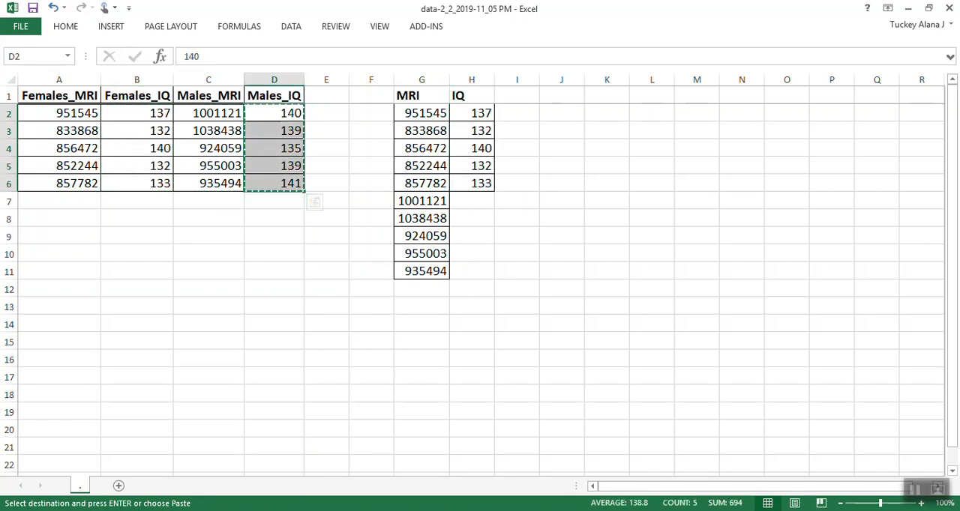
click(472, 201)
key(ctrl+v)
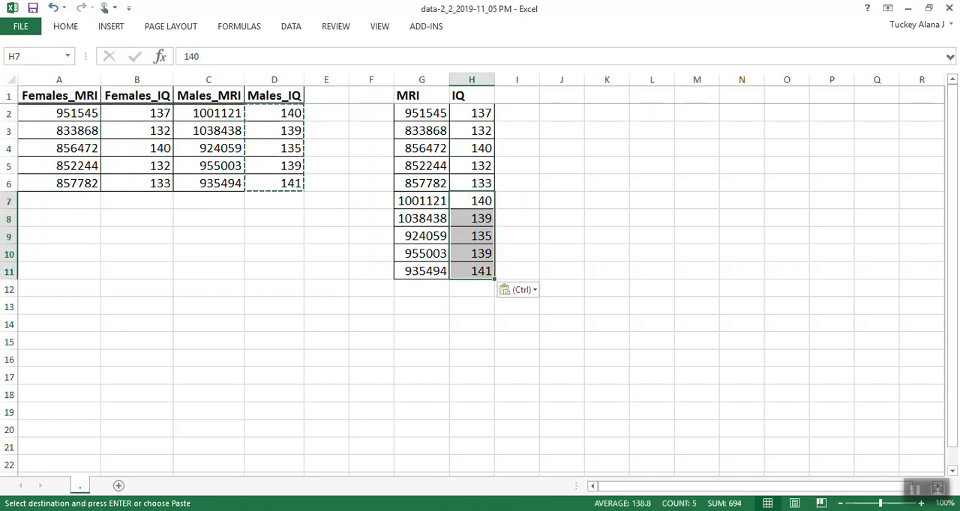
Review the combined MRI and IQ data in G1:H11.
click(471, 201)
click(472, 272)
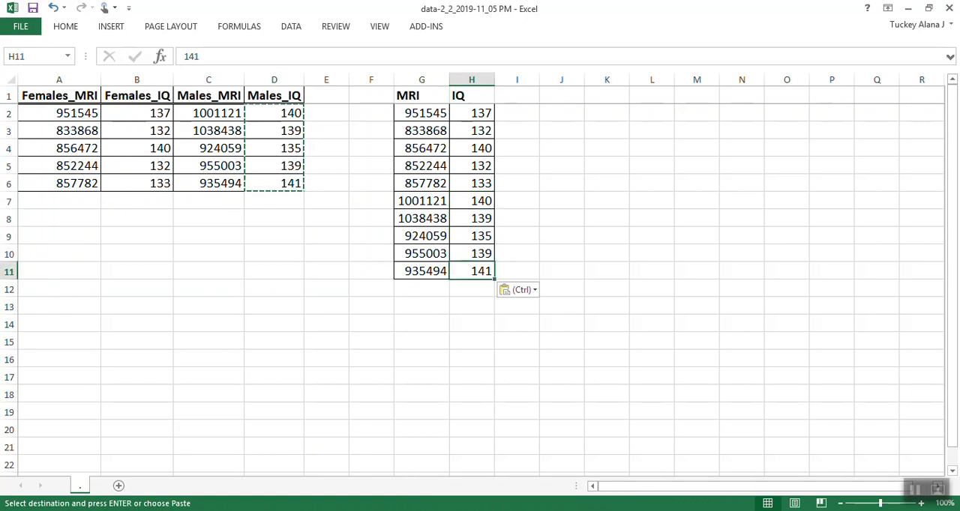
drag(422, 96, 471, 271)
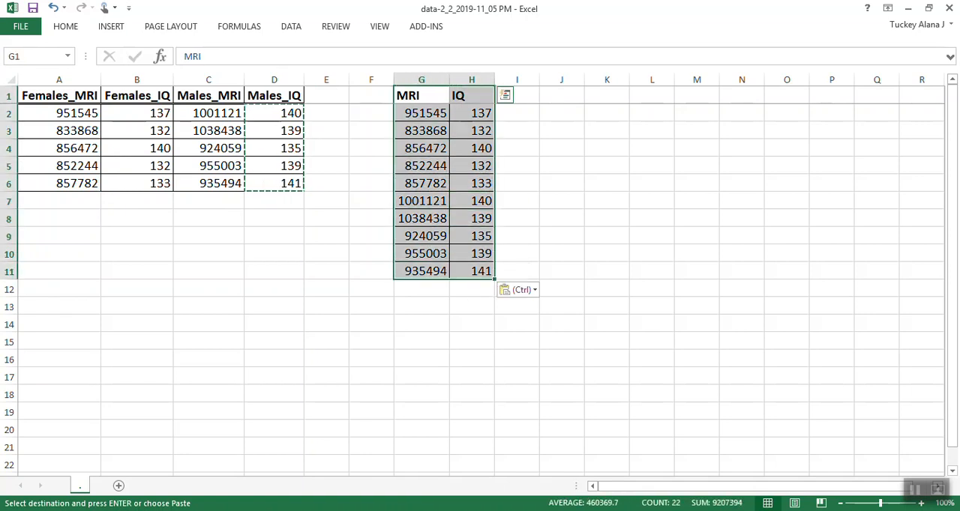
click(471, 271)
drag(411, 96, 491, 275)
click(517, 235)
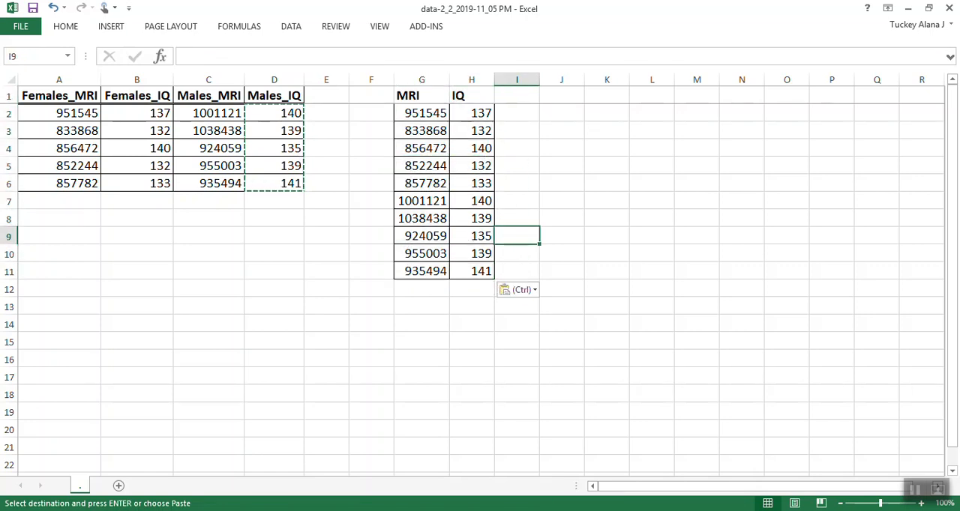
Switch to the TI-SmartView CE calculator and place its window beside the combined MRI and IQ data.
click(191, 461)
drag(521, 14, 694, 1)
click(911, 7)
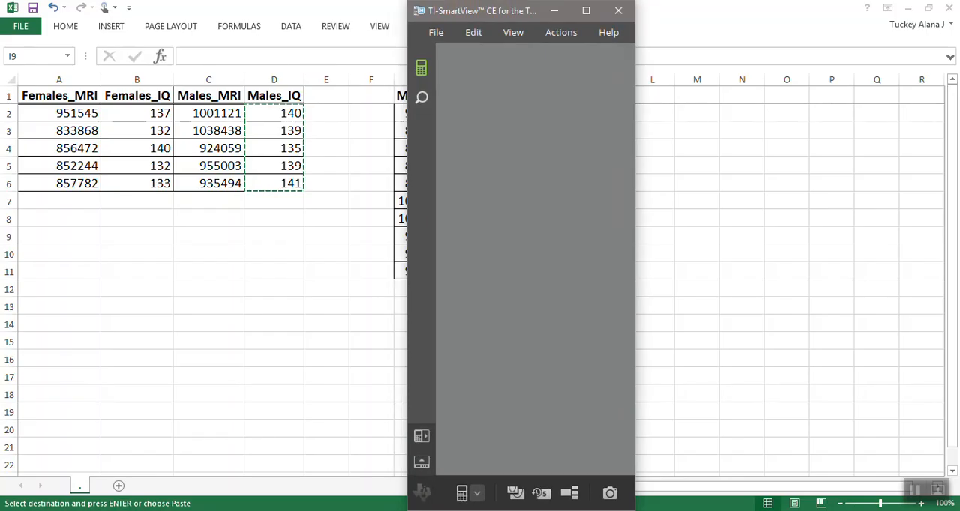
drag(508, 12, 657, 12)
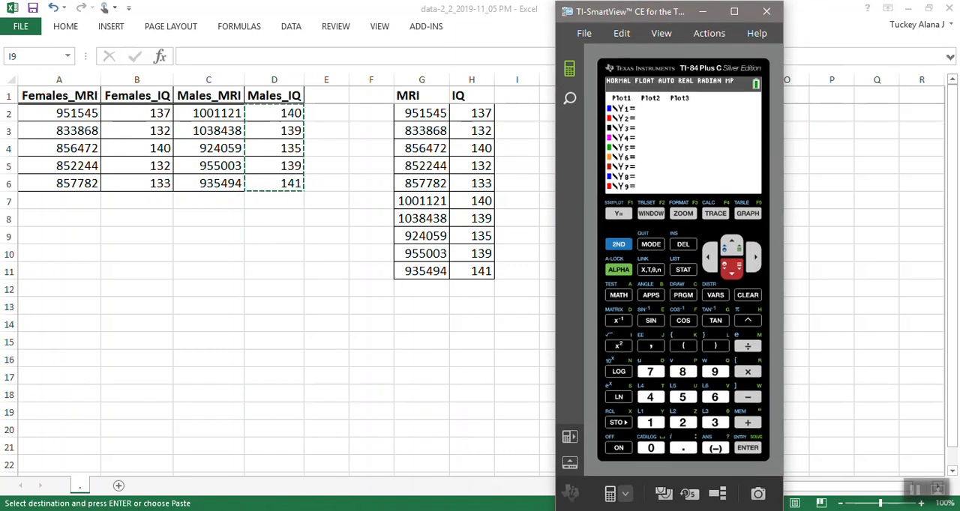
Open the calculator's statistics list editor and clear all existing values from list L1.
click(682, 269)
key(Return)
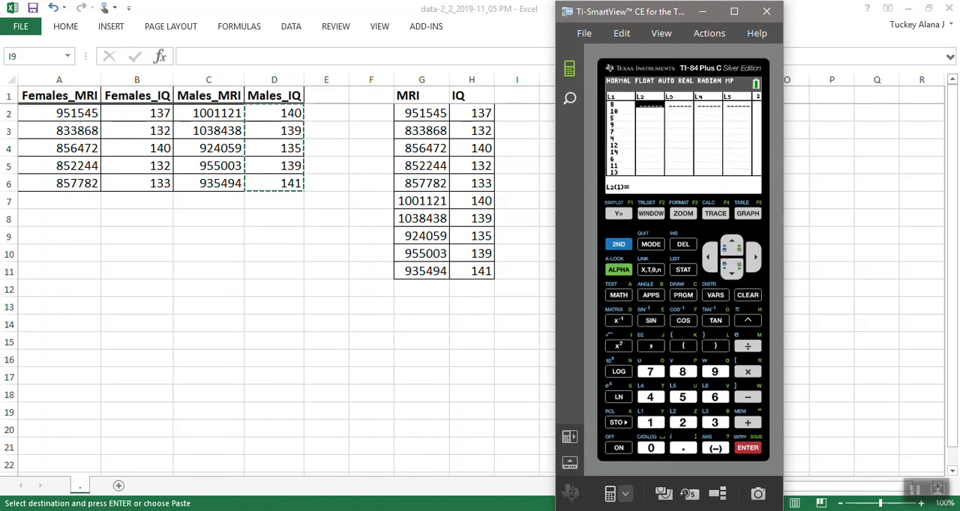
key(Left)
key(Up)
key(BackSpace)
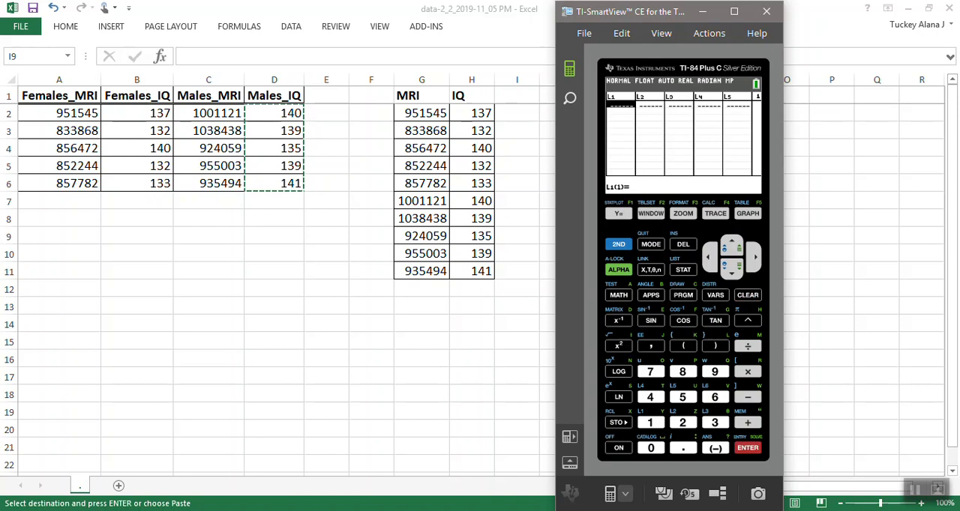
Enter the females' MRI values 951545, 833868, 856472 and 852244 into the first four rows of list L1.
text(951)
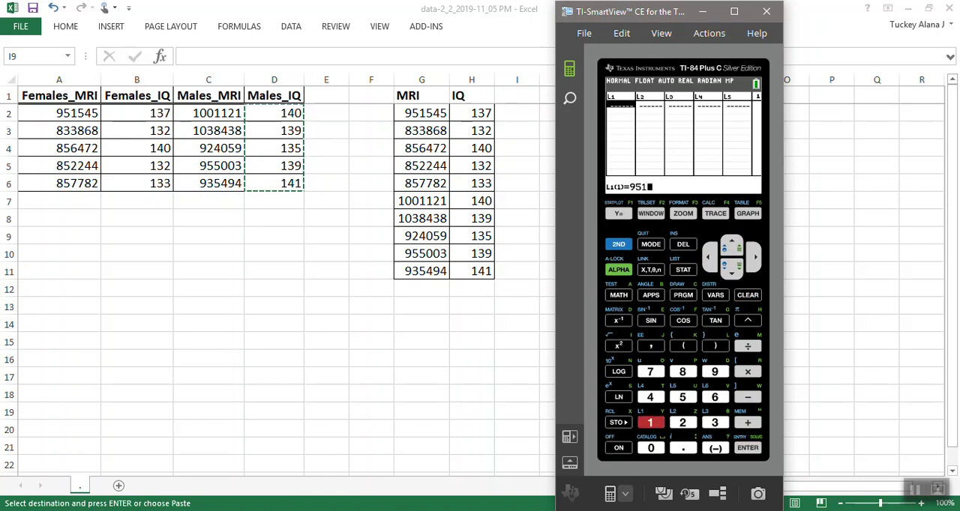
text(545)
key(Return)
text(83386)
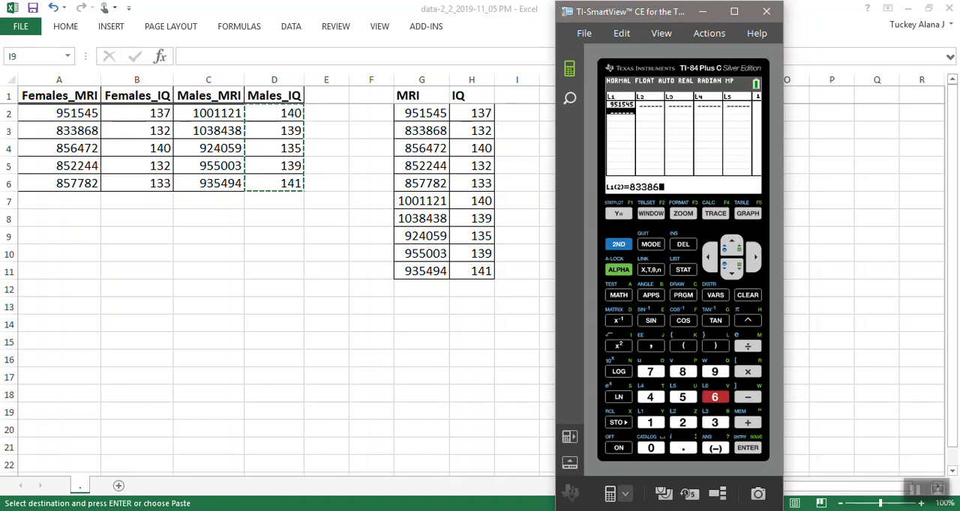
text(8)
key(Return)
text(856472)
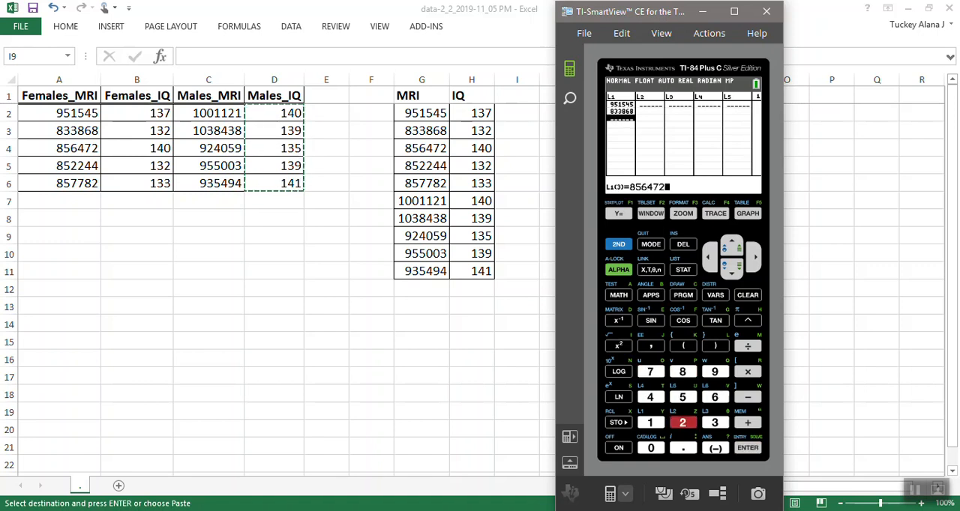
key(Return)
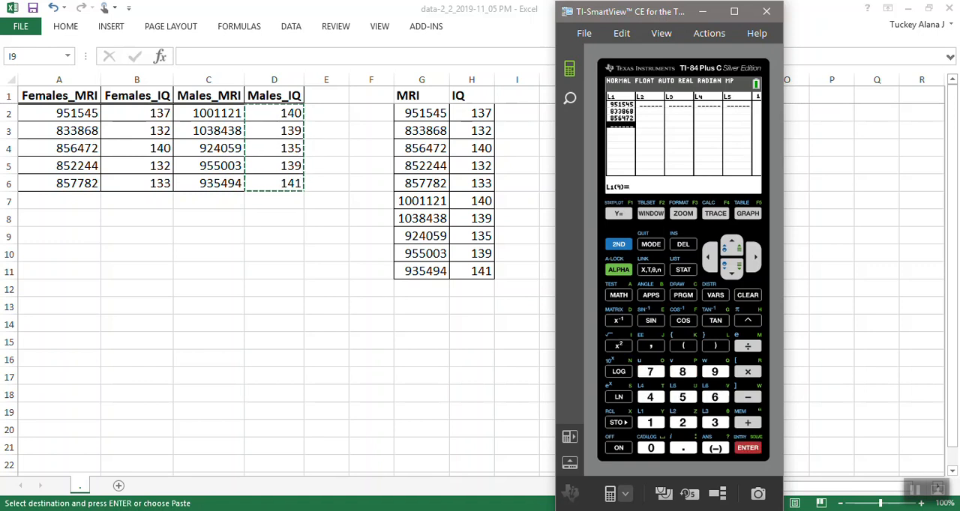
text(852244)
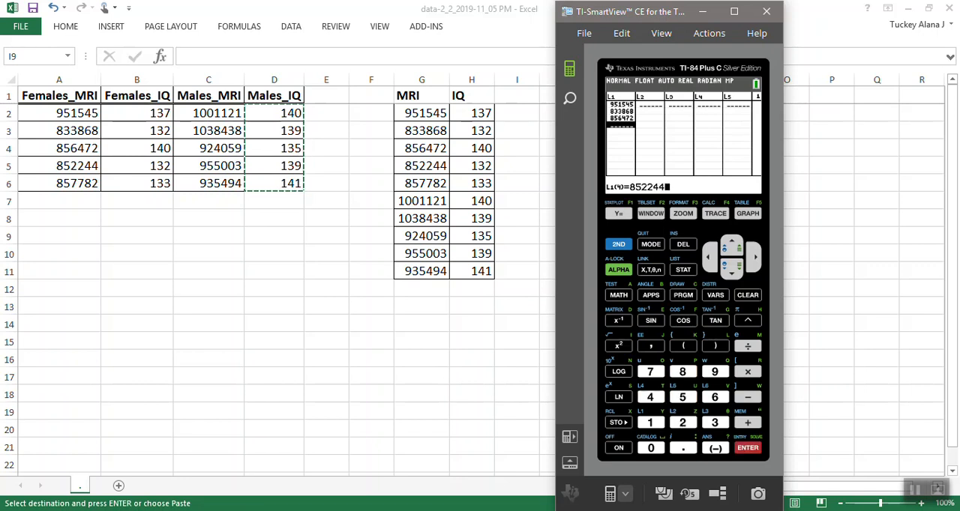
key(Return)
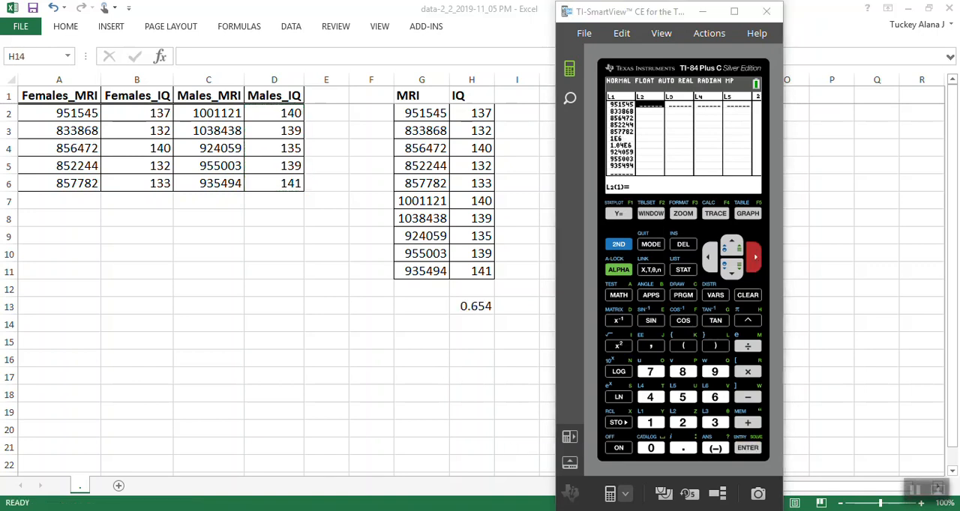
Enter the combined IQ values 137, 132, 140, 132, 133, 140, 139, 135, 139 and 141 into list L2.
text(137)
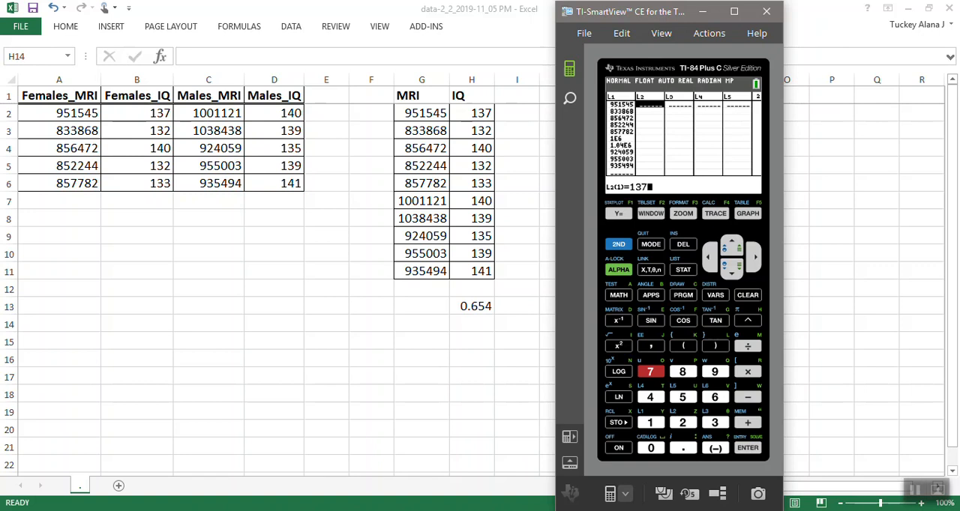
key(Return)
text(132)
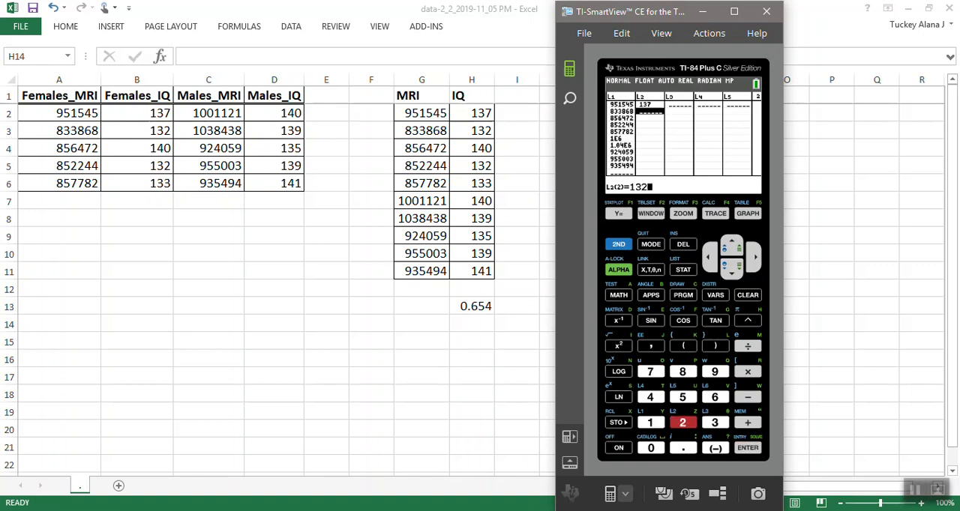
key(Return)
text(140)
key(Return)
text(132)
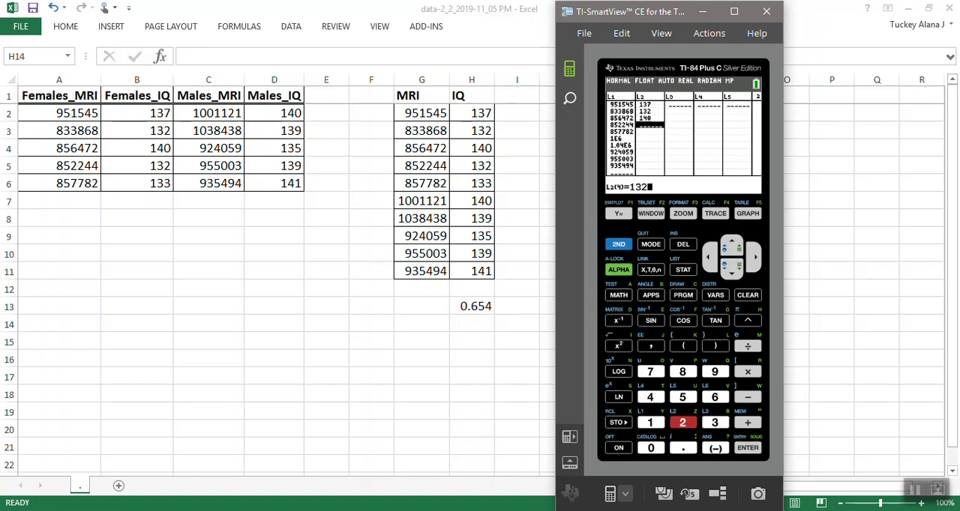
key(Return)
text(133)
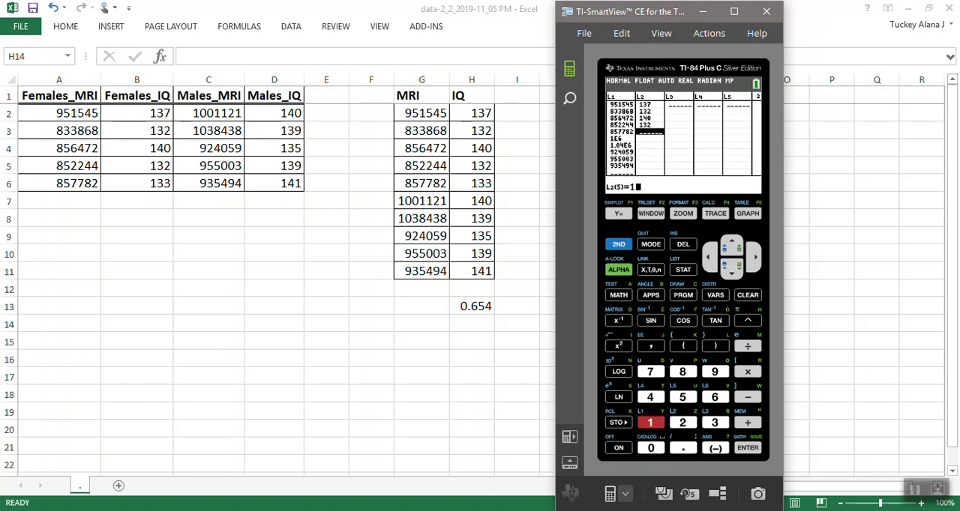
key(Return)
text(140)
key(Return)
text(139)
key(Return)
text(135)
key(Return)
text(139)
key(Return)
text(141)
key(Return)
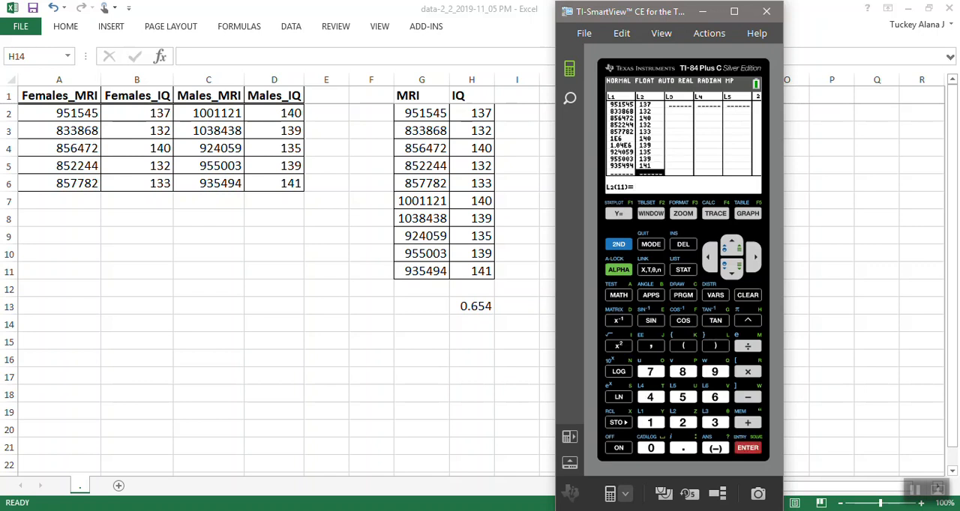
Examine the full values of the sixth and seventh entries in list L1, which are shown in scientific notation.
key(Left)
key(Up)
key(Up)
key(Up)
key(Up)
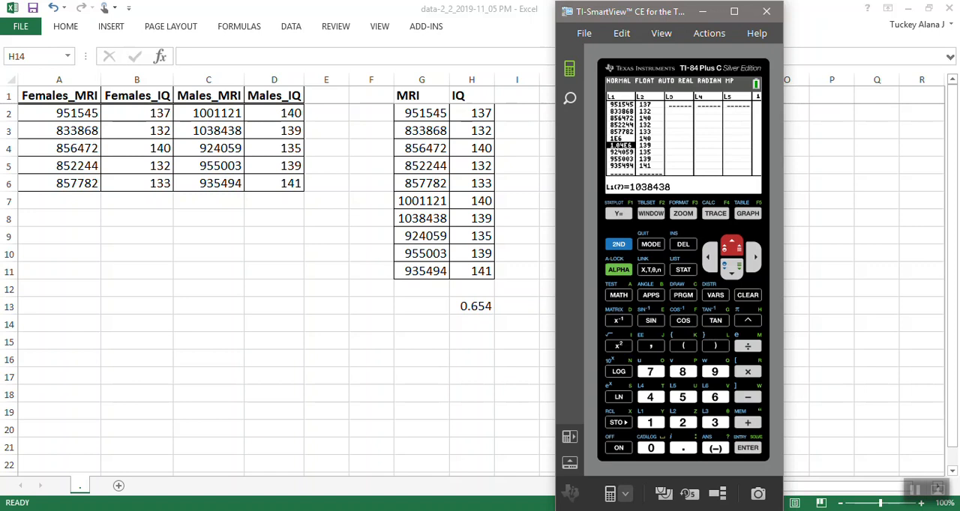
key(Up)
key(Down)
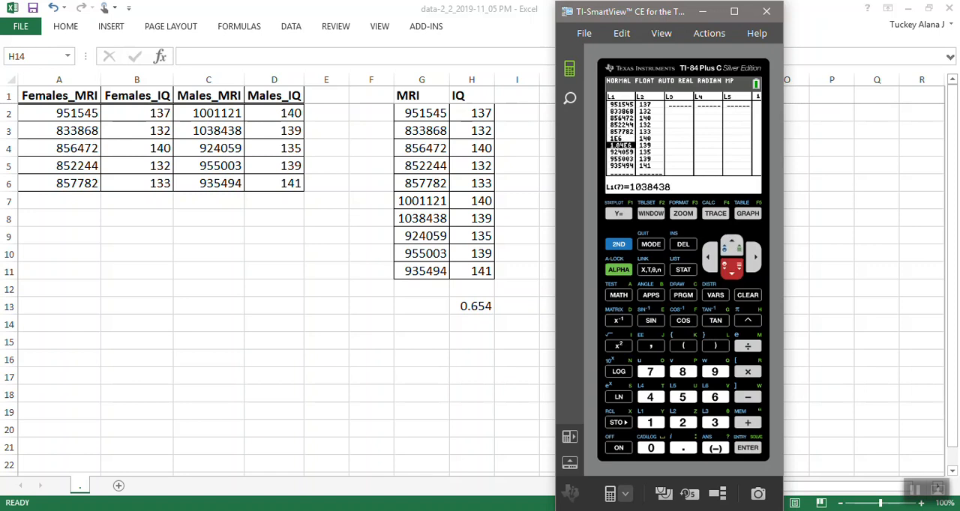
key(Up)
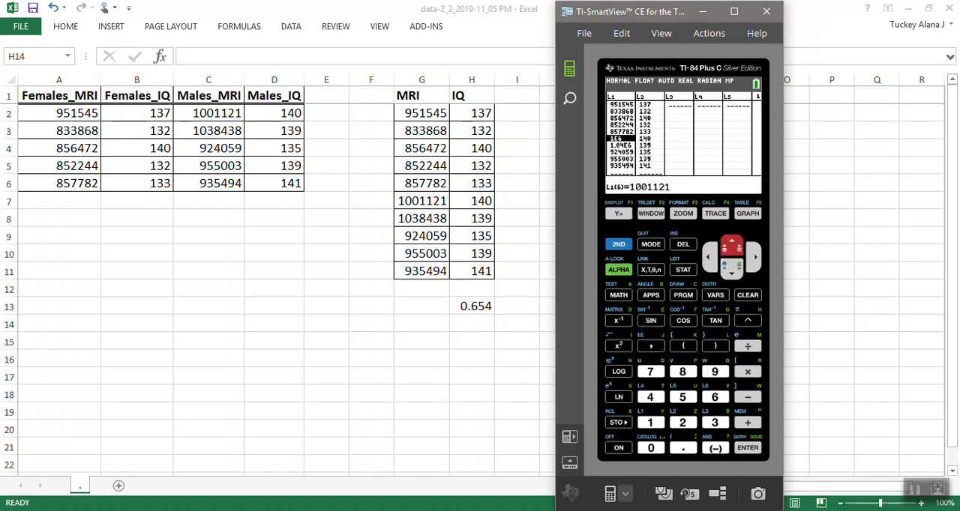
key(Down)
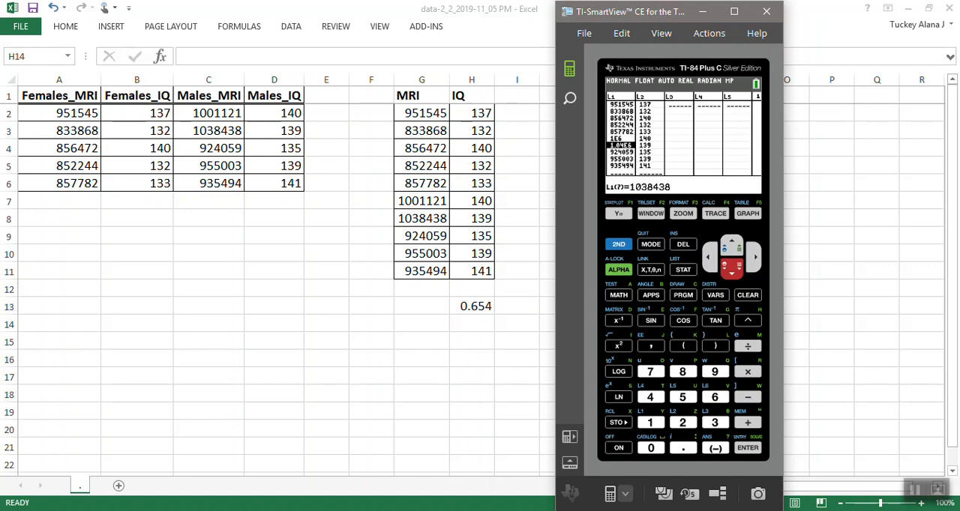
Turn on Plot1 in the Y= editor and check its settings in the Stat Plots list.
key(F1)
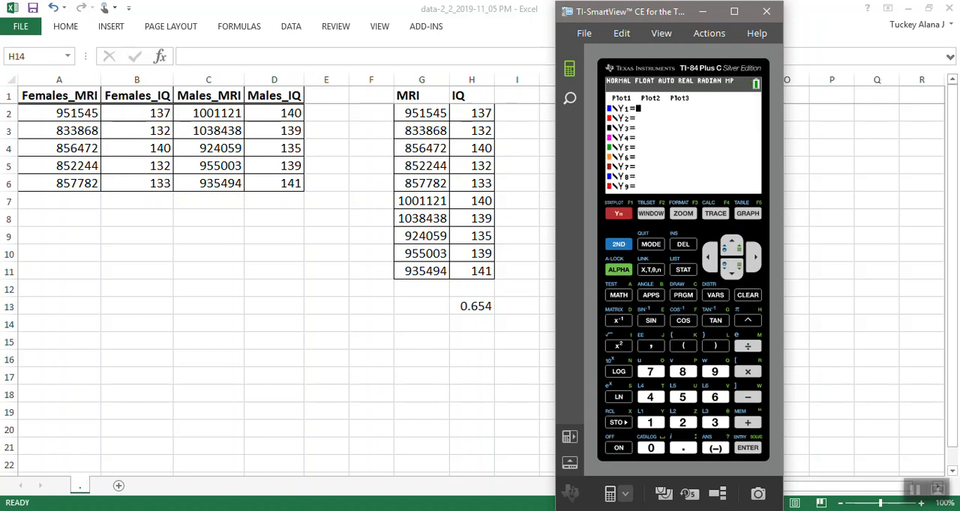
key(Up)
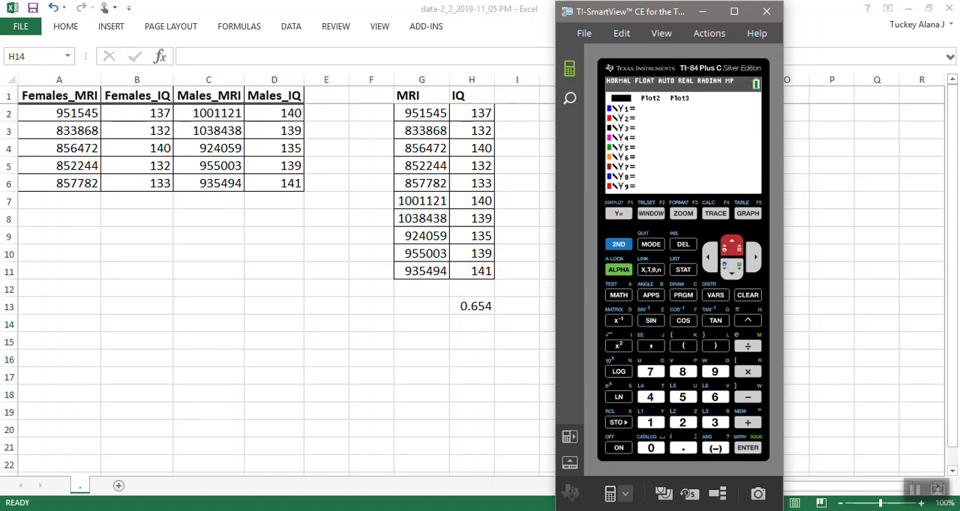
key(Return)
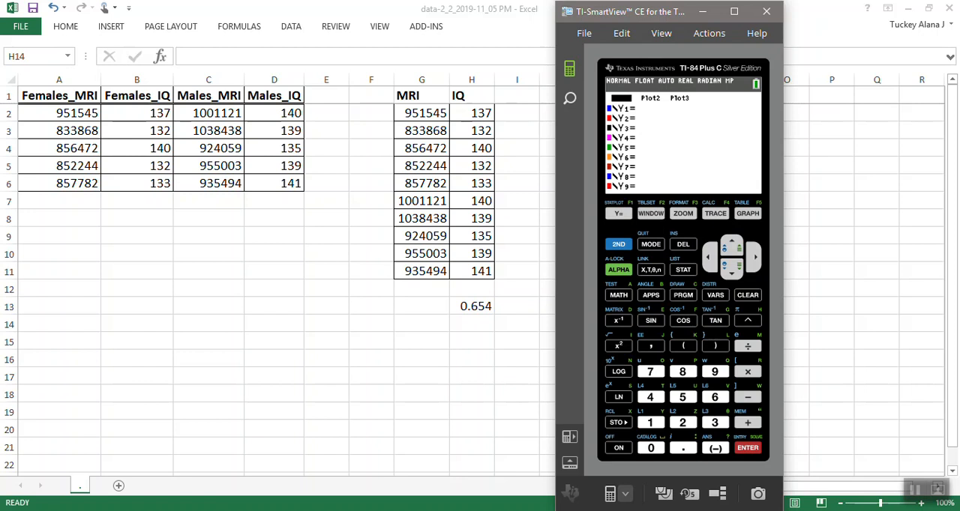
key(Down)
key(shift)
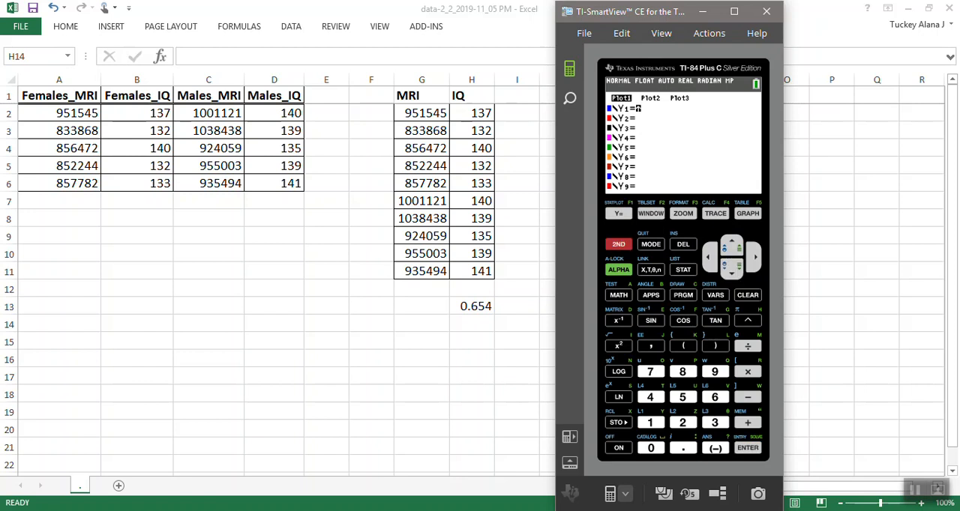
key(F1)
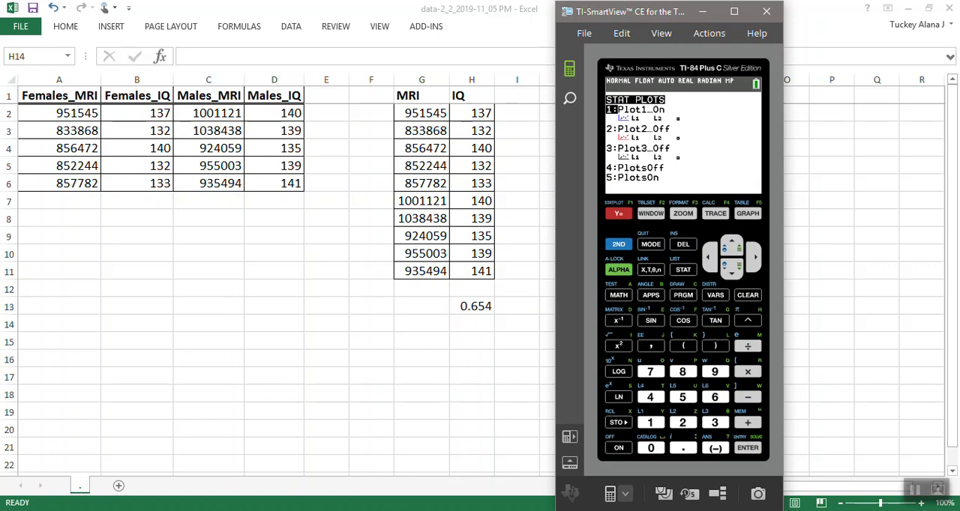
Graph the MRI and IQ scatter diagram with ZoomStat and compare it with the worked example's diagram in Chrome.
key(F3)
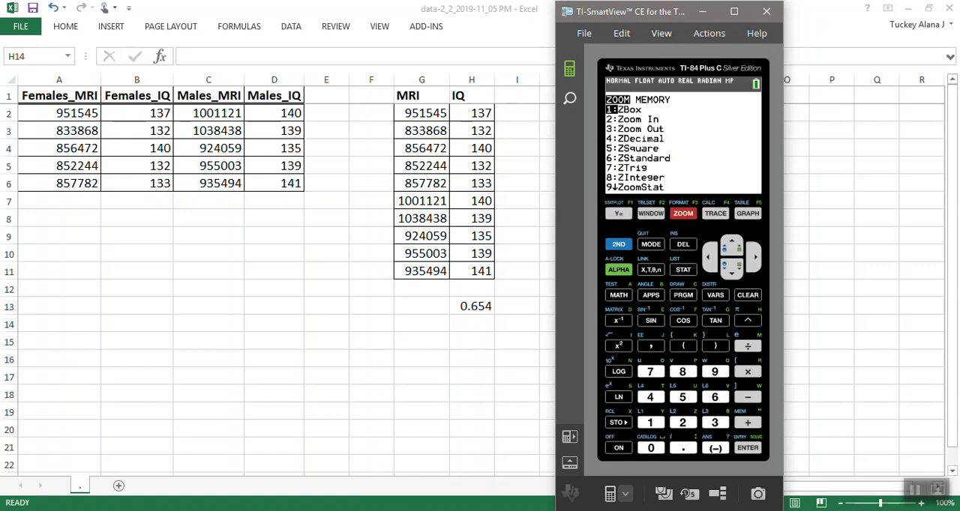
key(9)
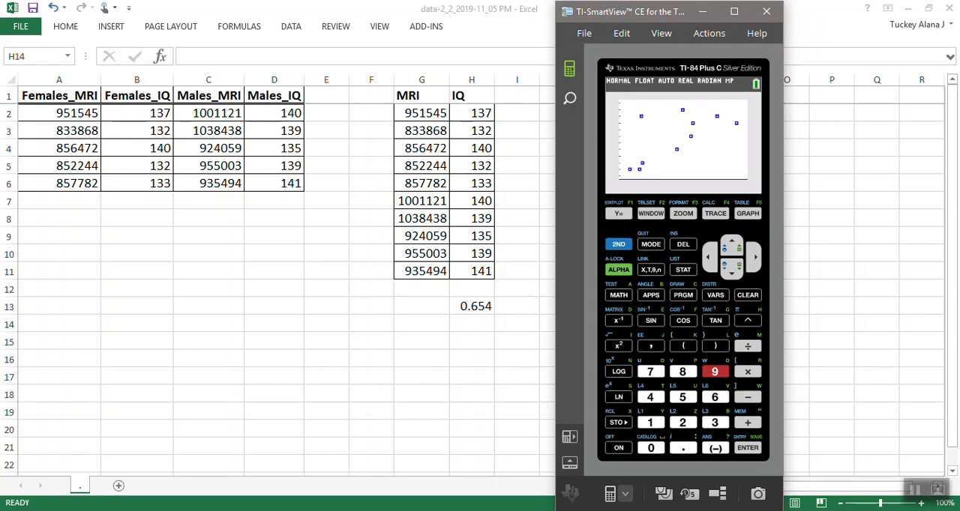
key(F3)
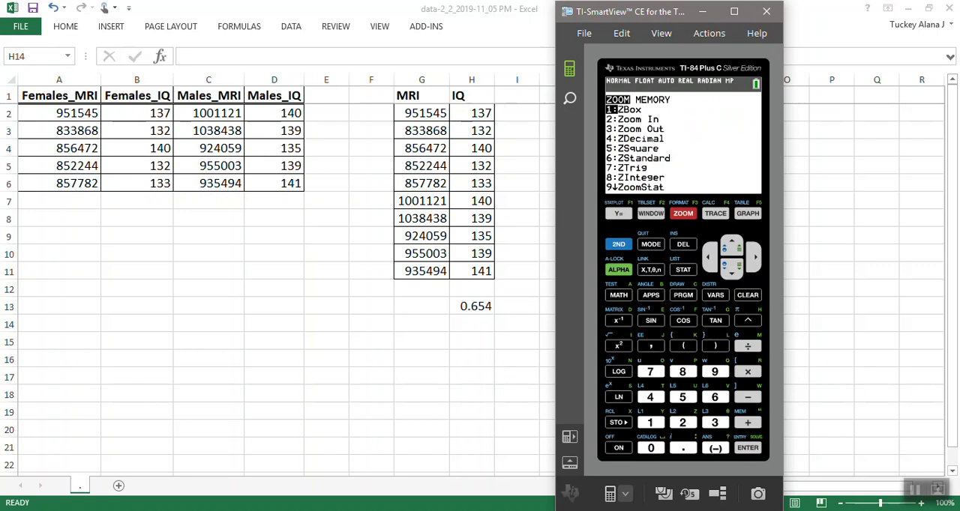
key(9)
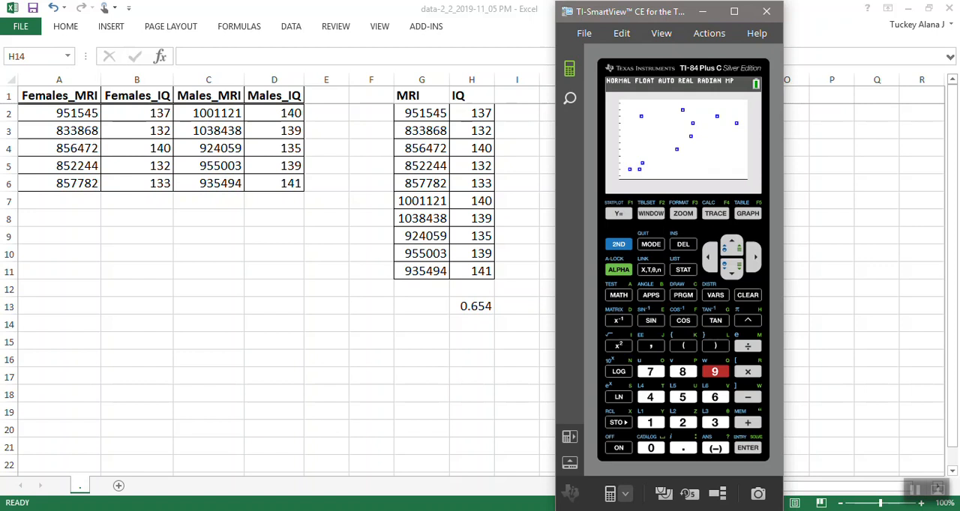
click(154, 510)
click(227, 463)
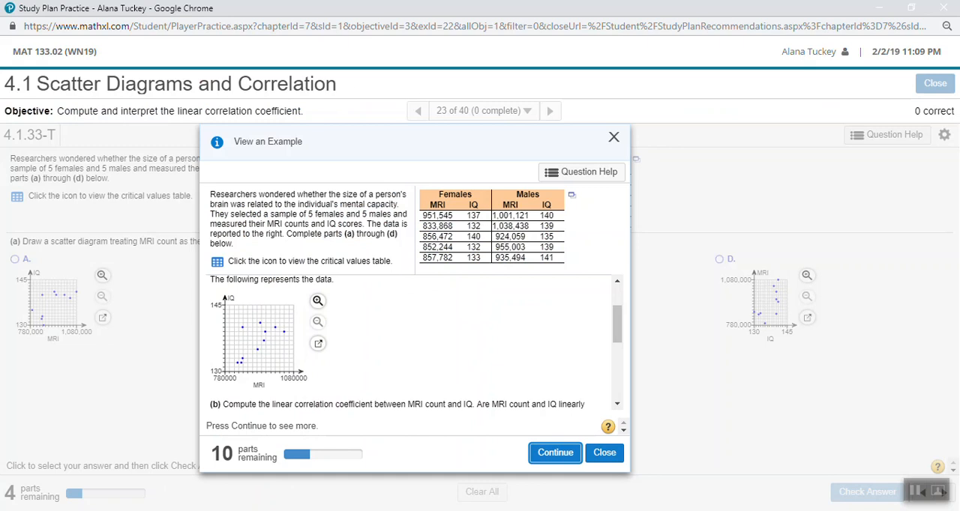
Return to the TI-84 calculator and open the LinReg(ax+b) statistics calculation.
click(157, 510)
click(191, 510)
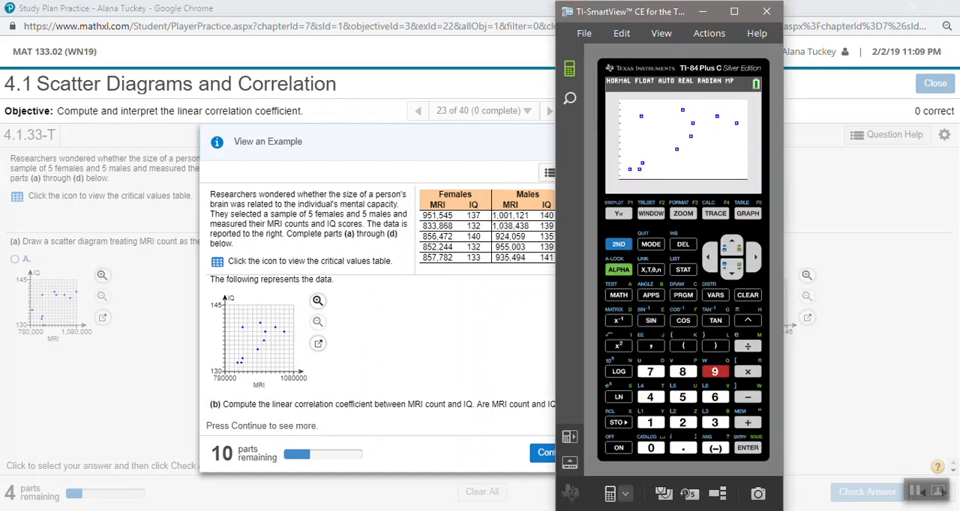
click(683, 270)
key(Right)
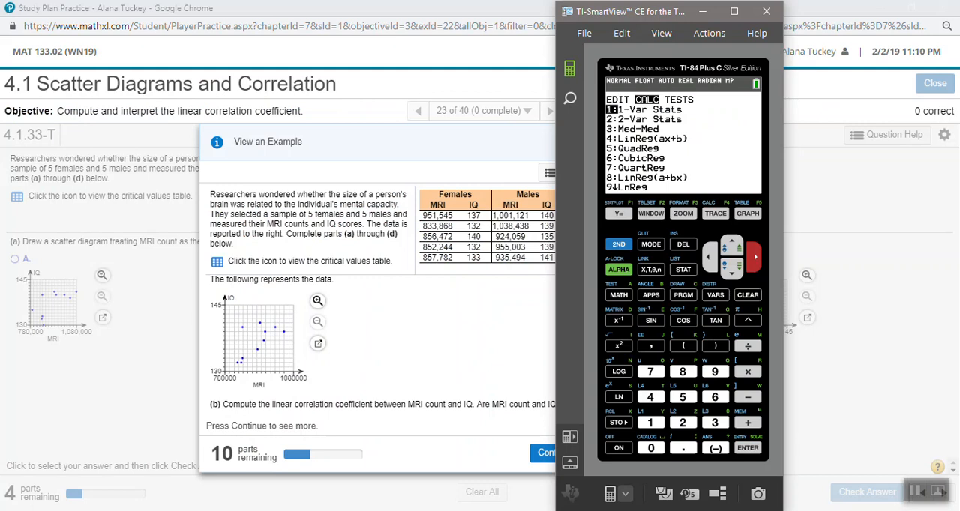
key(Down)
key(Down)
key(Down)
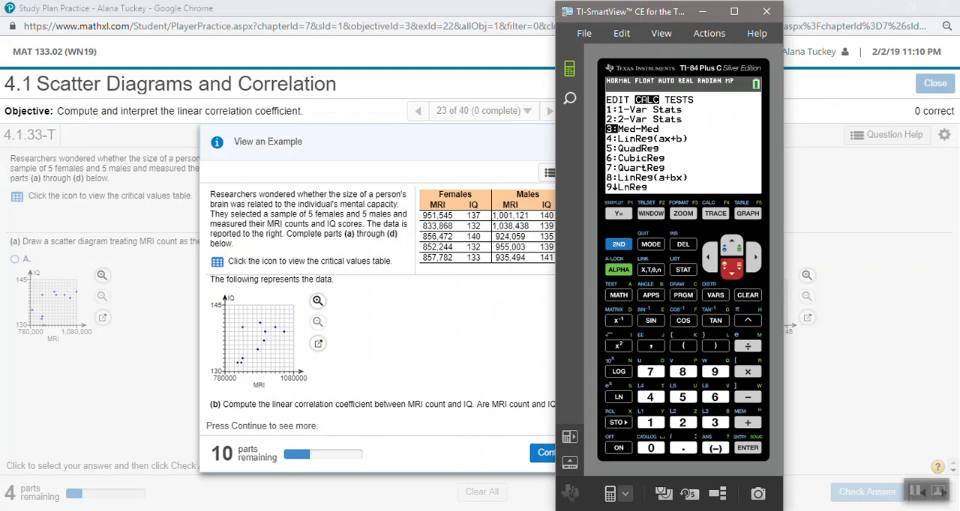
key(Return)
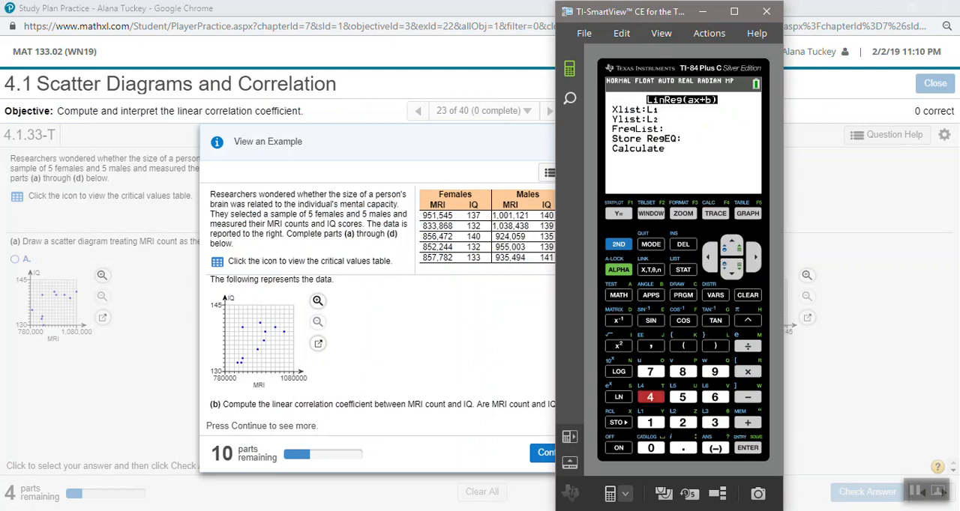
Calculate the linear regression with L1 as Xlist and L2 as Ylist, leaving FreqList and Store RegEQ blank.
key(Down)
key(Down)
key(Down)
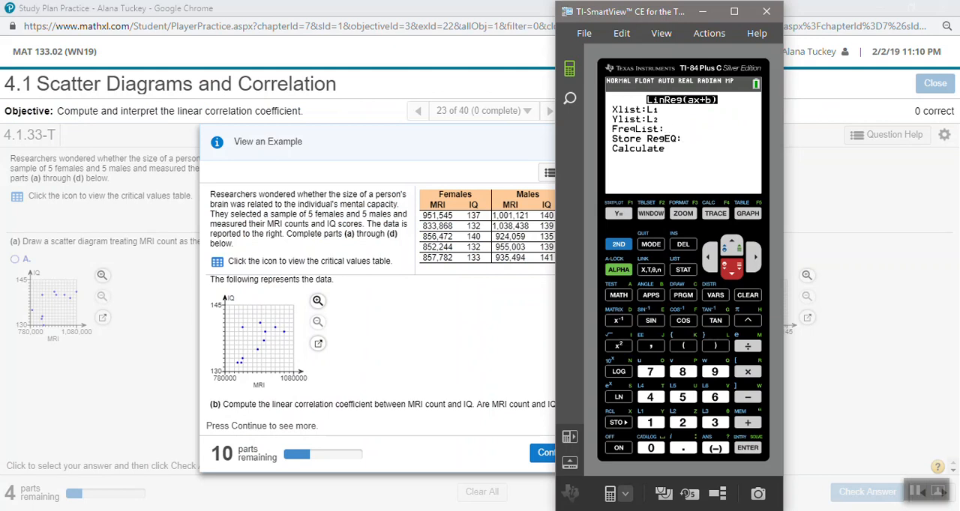
key(Up)
key(Up)
key(Down)
key(Down)
key(Down)
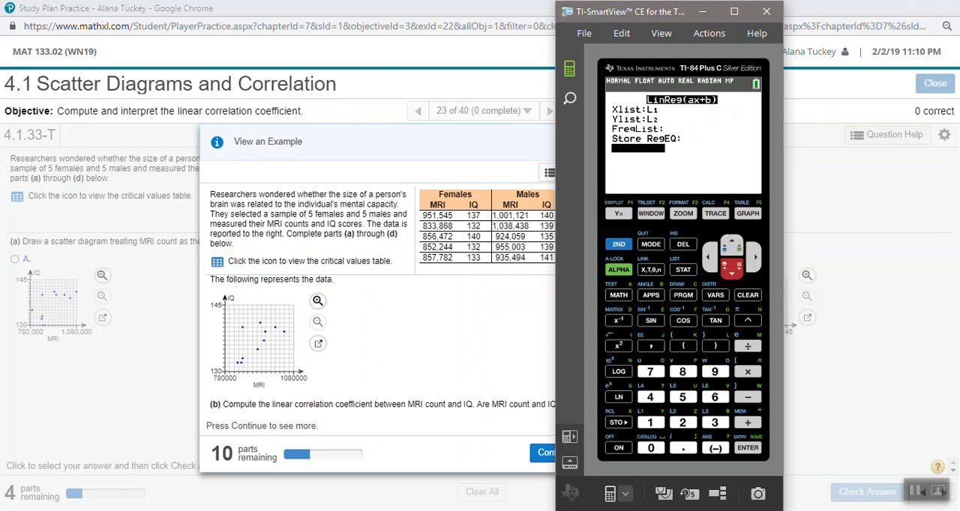
key(Return)
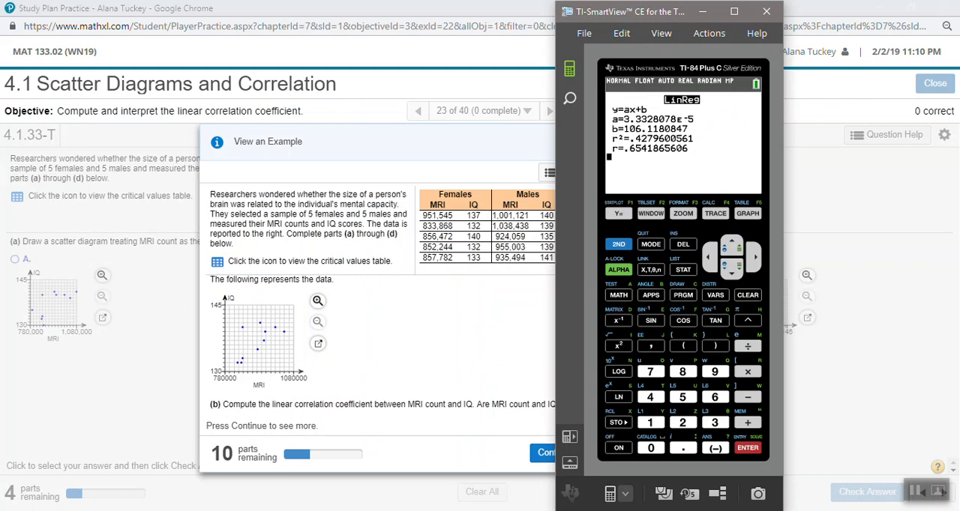
Check the Stat Diagnostics setting in the calculator's mode settings and return to the home screen.
click(651, 244)
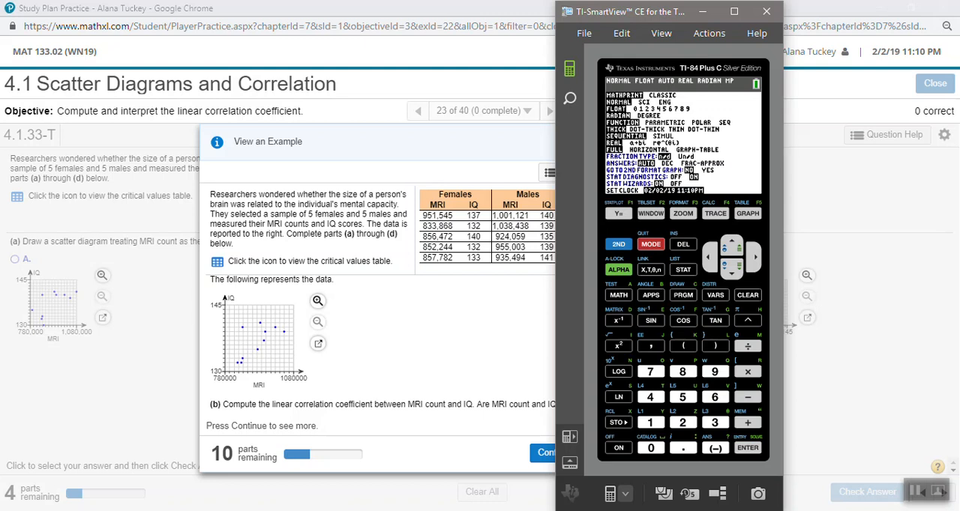
key(Up)
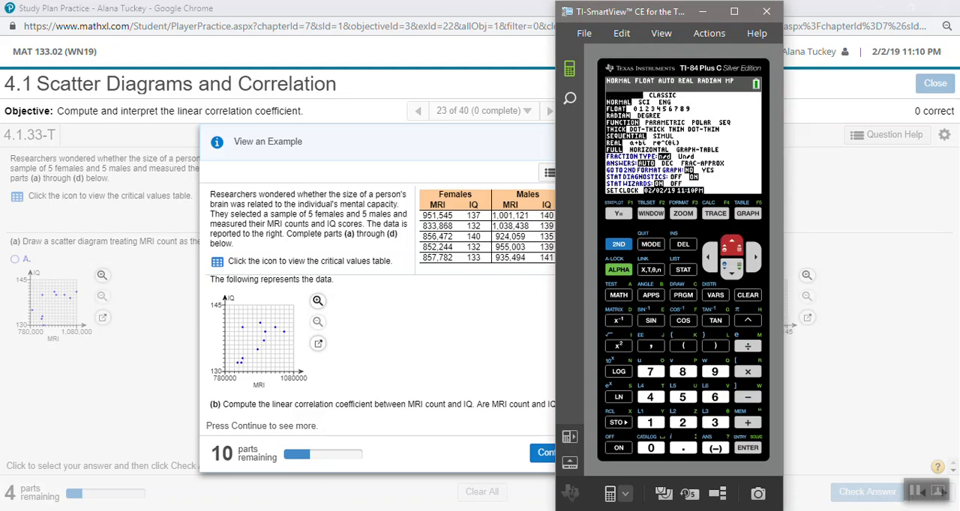
key(Up)
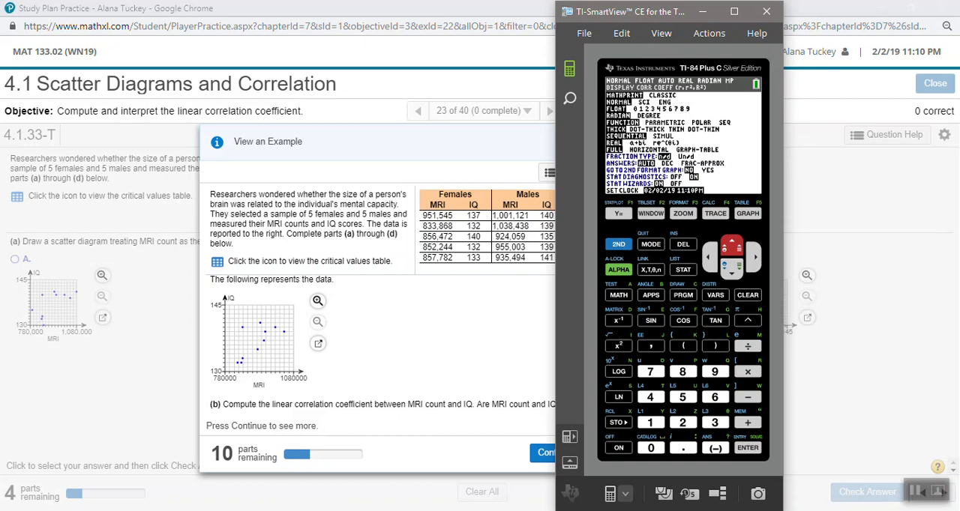
key(Right)
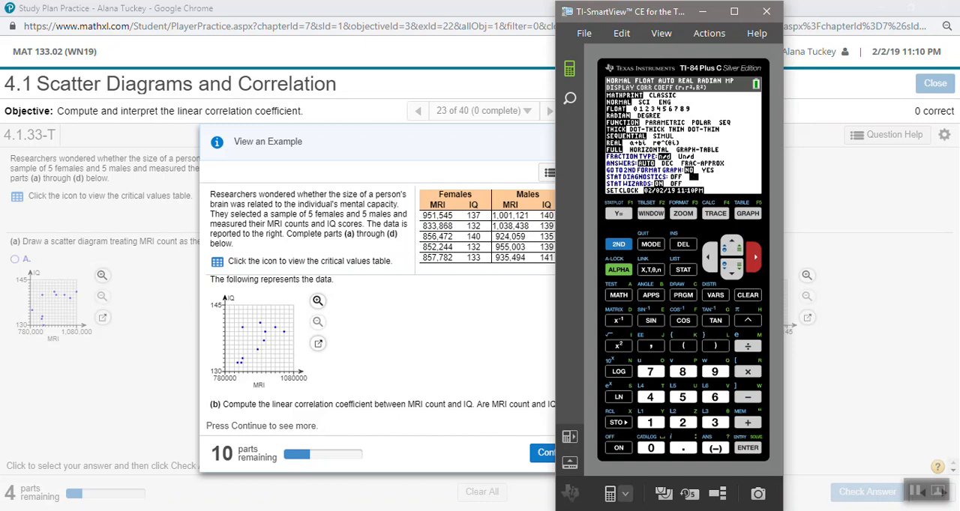
click(619, 245)
click(651, 244)
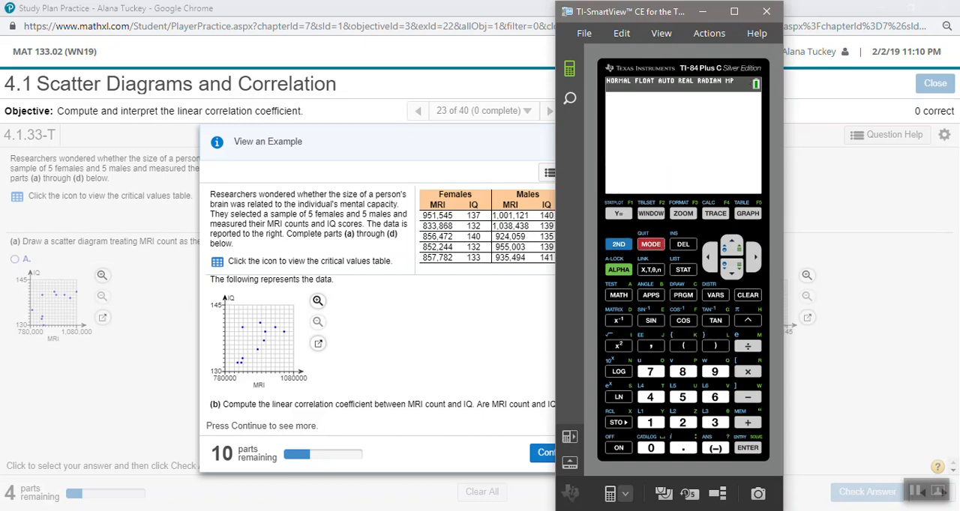
Switch to Excel and re-enter the correlation formula in H13 as =CORREL(G2:G11,H2:H11).
click(157, 510)
click(196, 461)
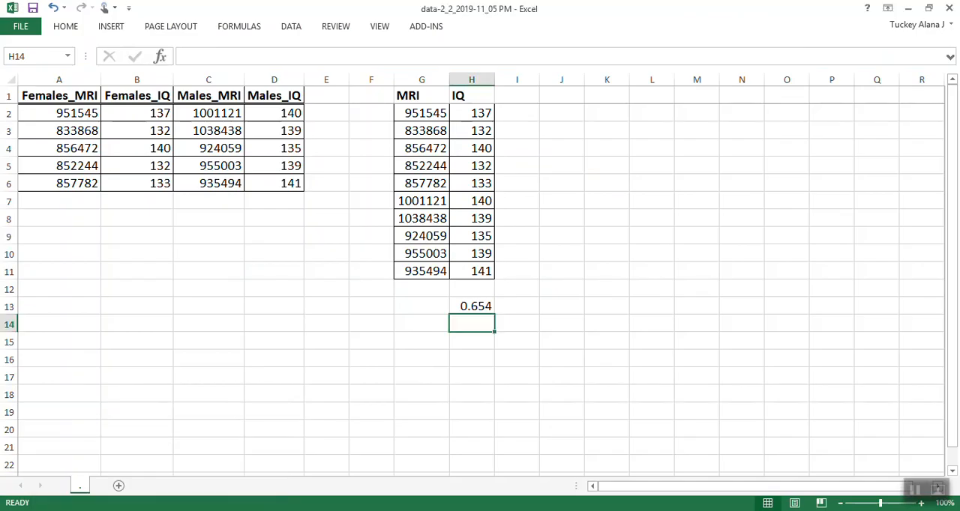
click(471, 307)
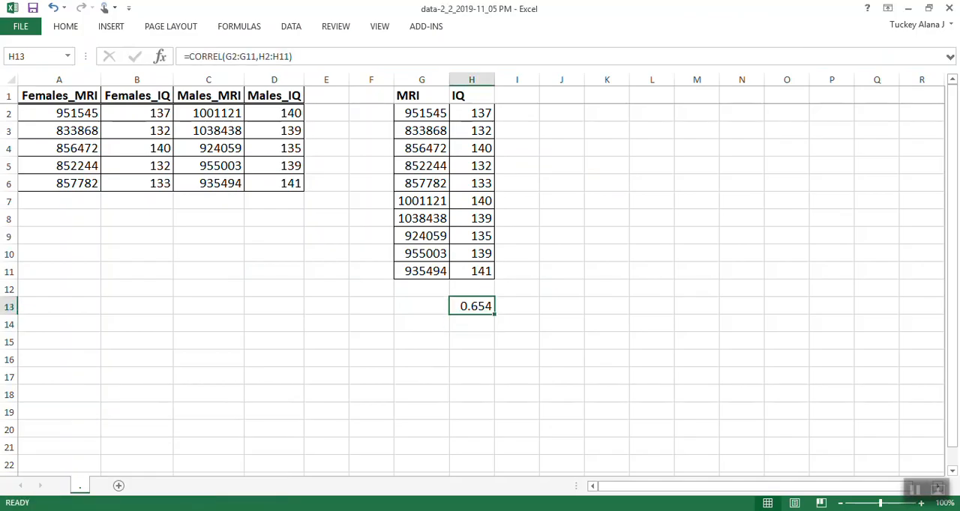
key(F2)
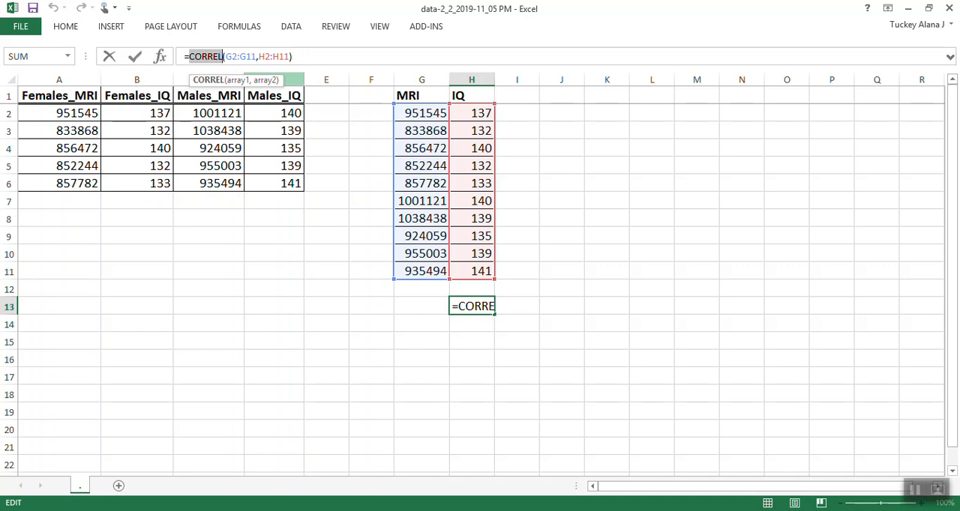
drag(290, 57, 225, 57)
key(BackSpace)
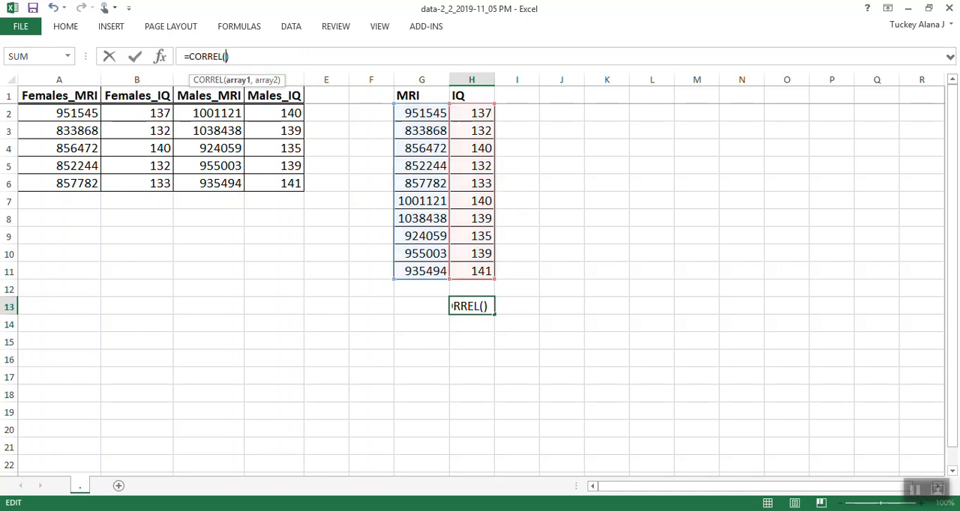
drag(422, 114, 422, 272)
text(,)
drag(472, 113, 471, 271)
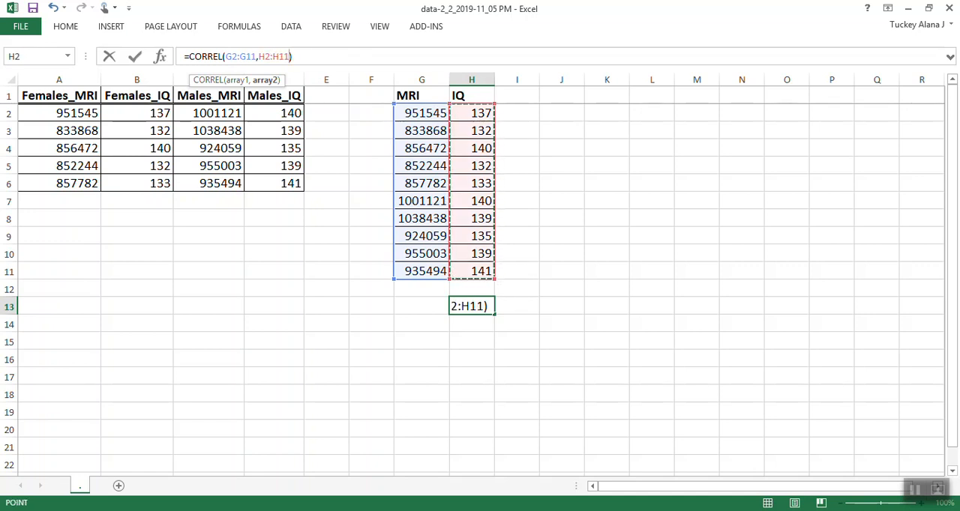
key(Return)
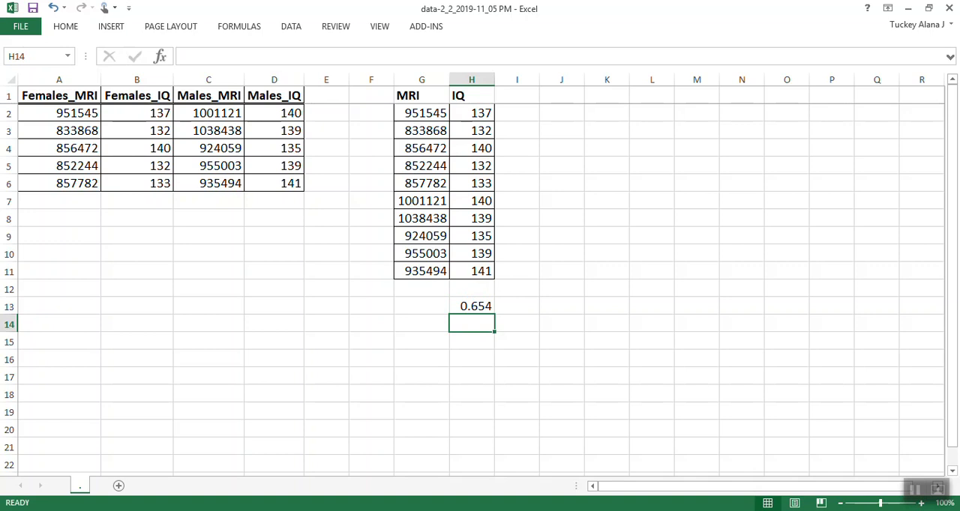
Autofit column H and round the correlation in H13 with =ROUND(CORREL(G2:G11,H2:H11),3).
click(472, 306)
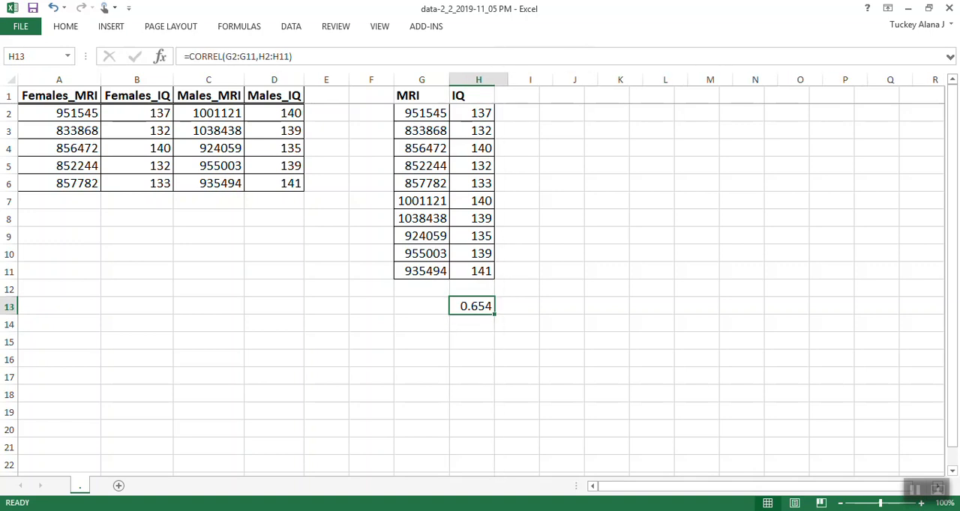
double_click(494, 79)
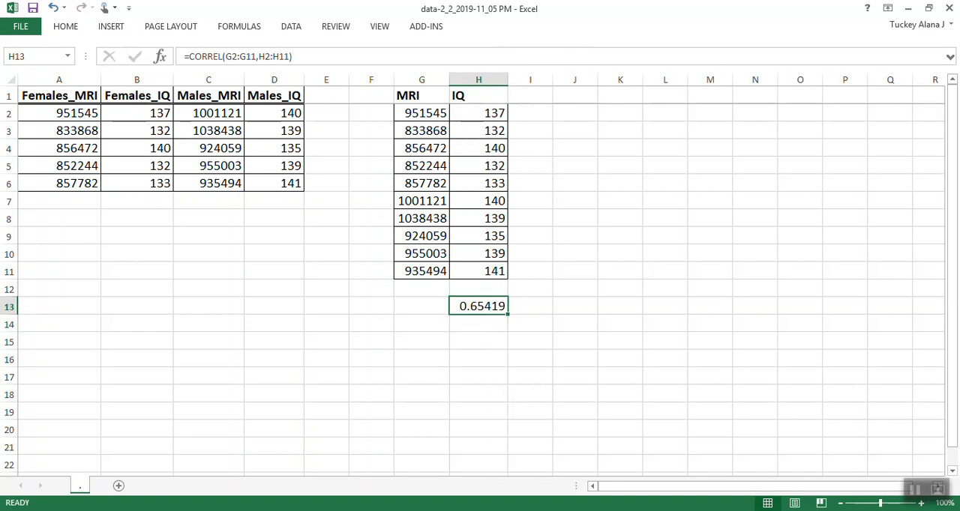
click(189, 57)
text(ROUND()
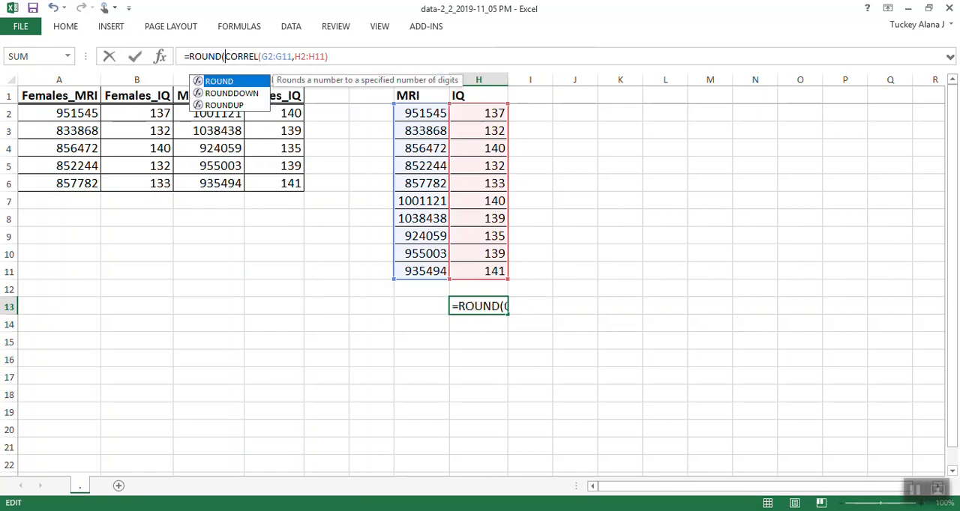
drag(189, 57, 306, 57)
click(330, 57)
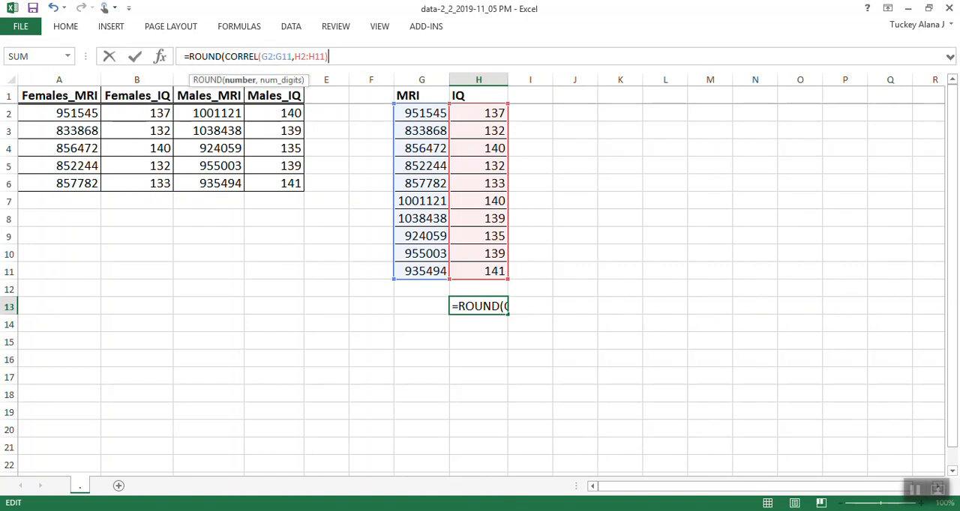
text(,3))
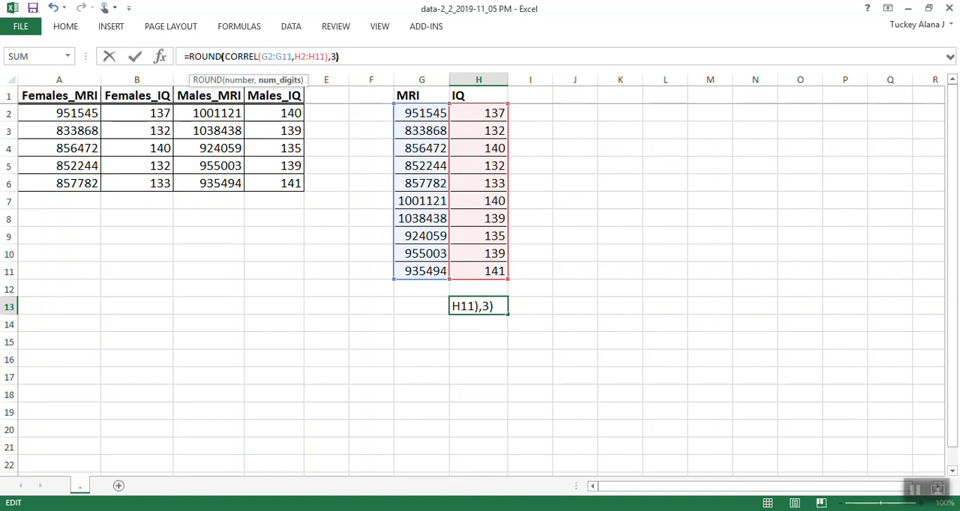
key(Return)
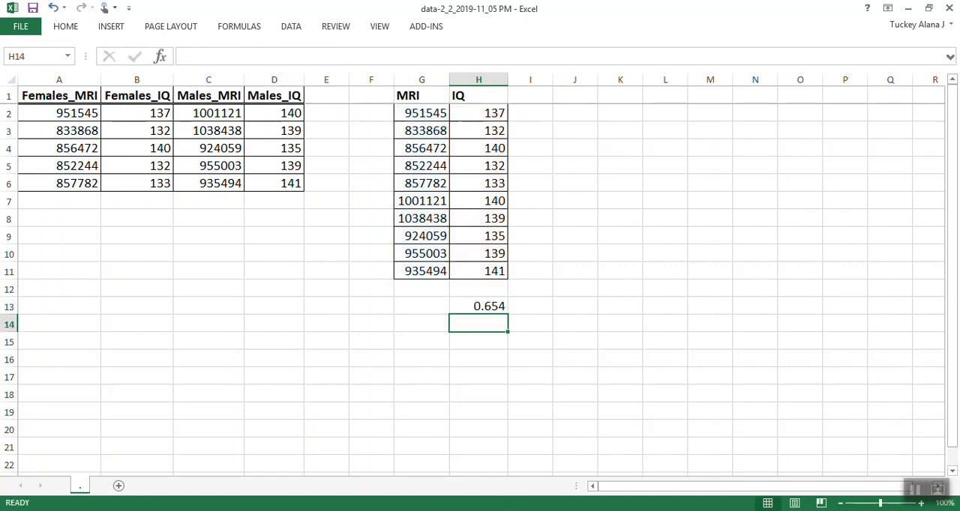
Label the correlation with "r" in G13 and make cells G13:H13 bold.
click(421, 306)
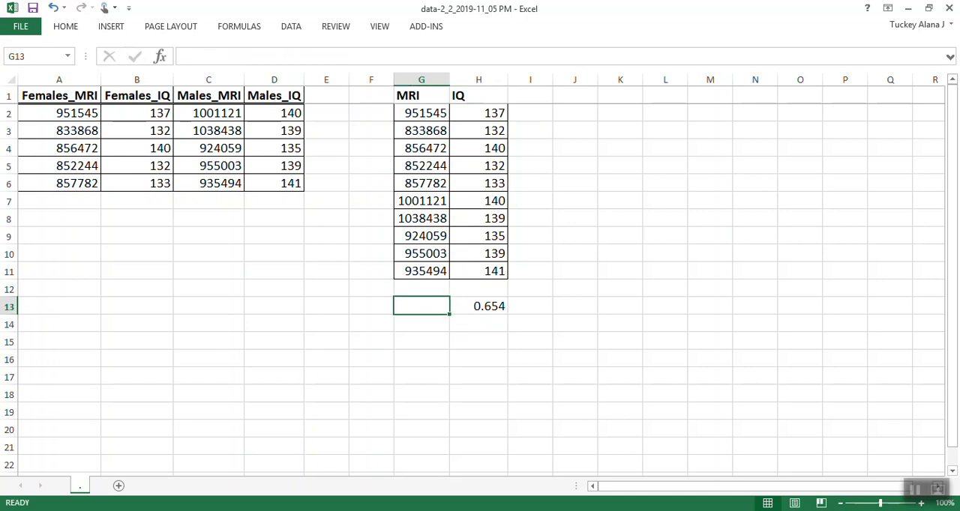
text(r)
key(Tab)
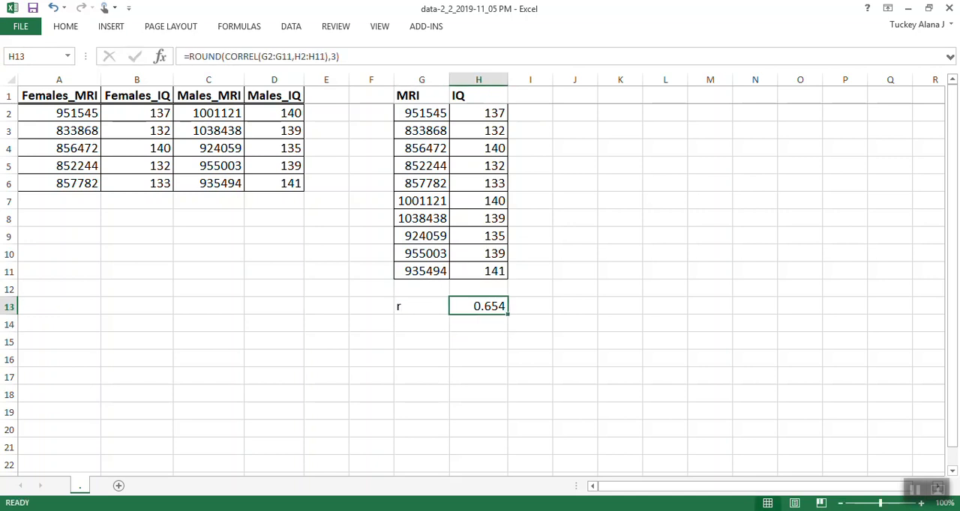
drag(421, 306, 479, 306)
key(ctrl+b)
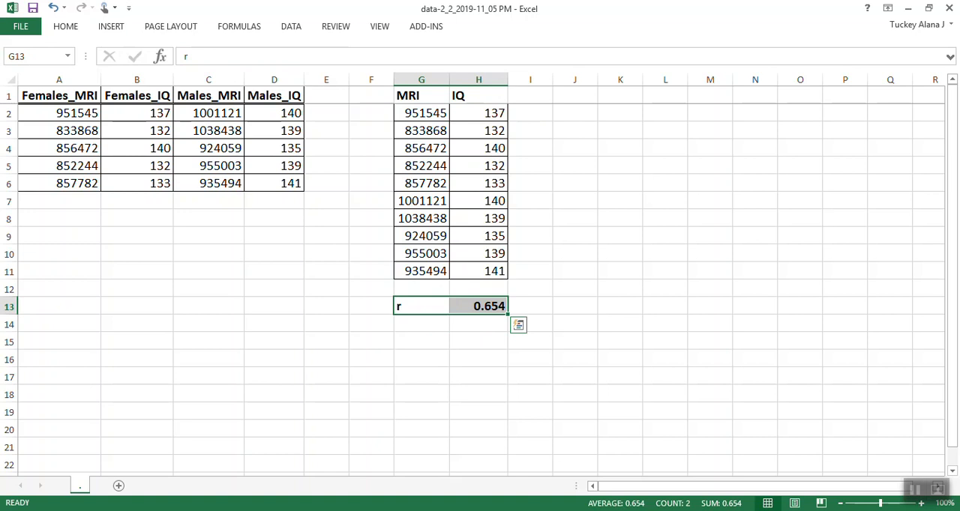
click(530, 289)
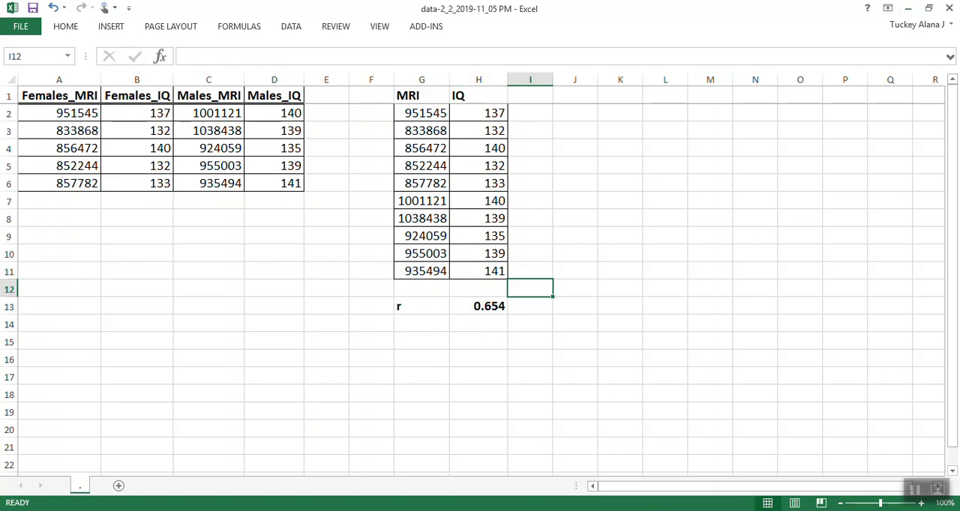
Switch to the worked example in Chrome and read part (b) on the linear correlation coefficient.
click(151, 510)
click(227, 467)
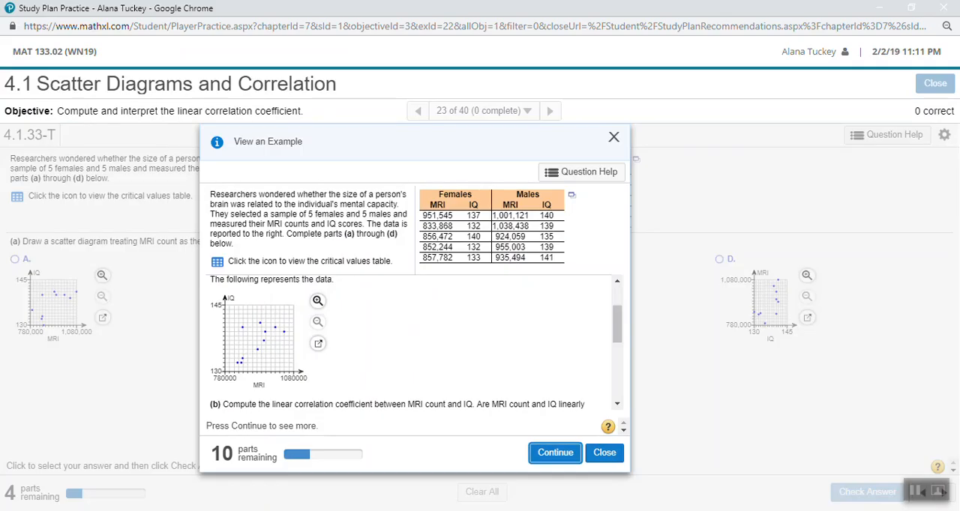
scroll(412, 341, down, 5)
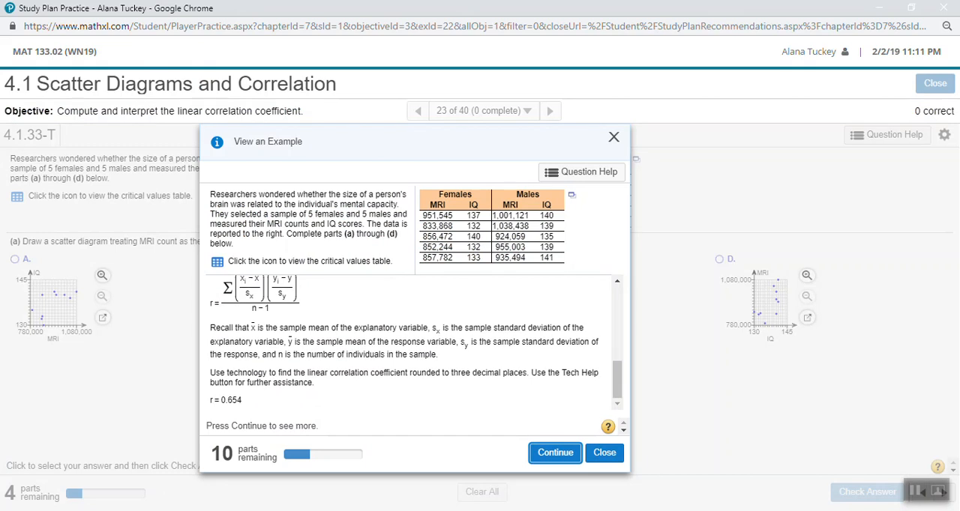
Reveal the rest of part (b) in the worked example and read how r is compared with the critical value.
click(555, 453)
click(555, 453)
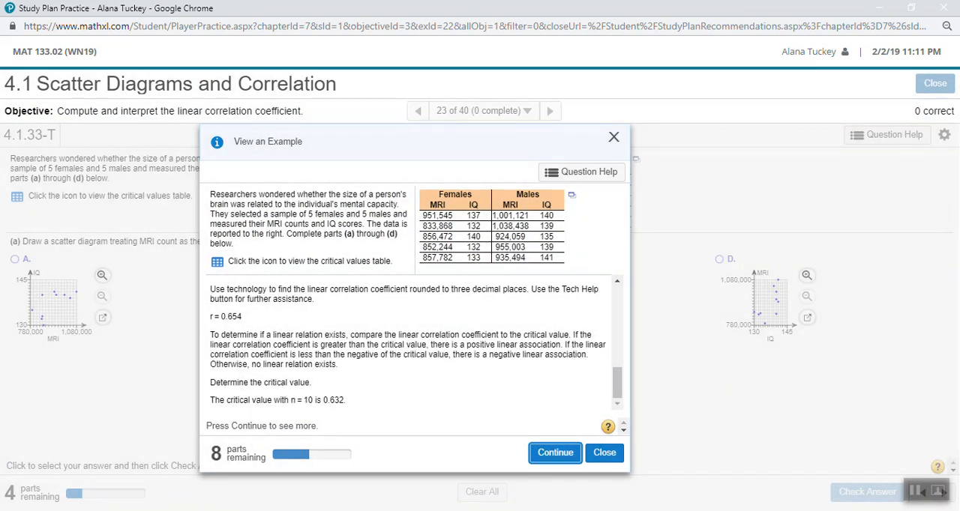
click(555, 453)
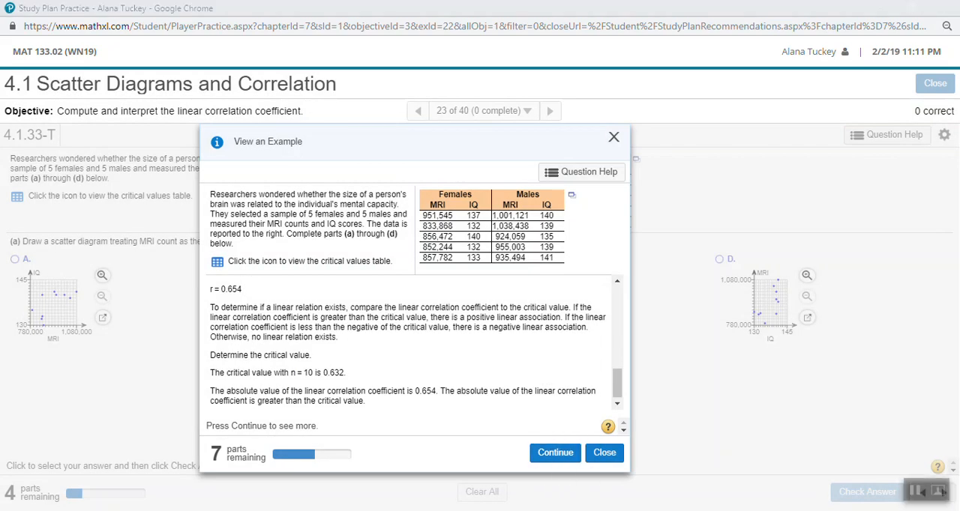
drag(242, 356, 367, 402)
click(342, 390)
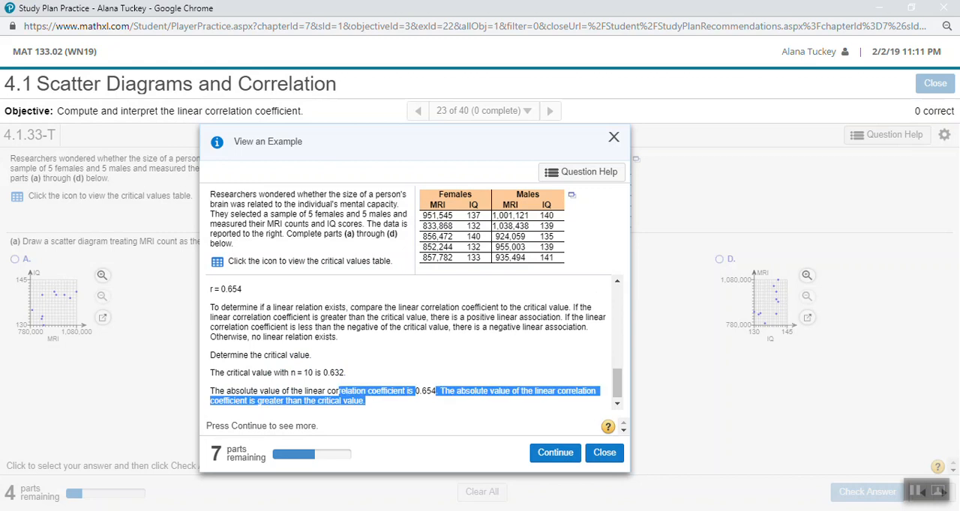
click(555, 453)
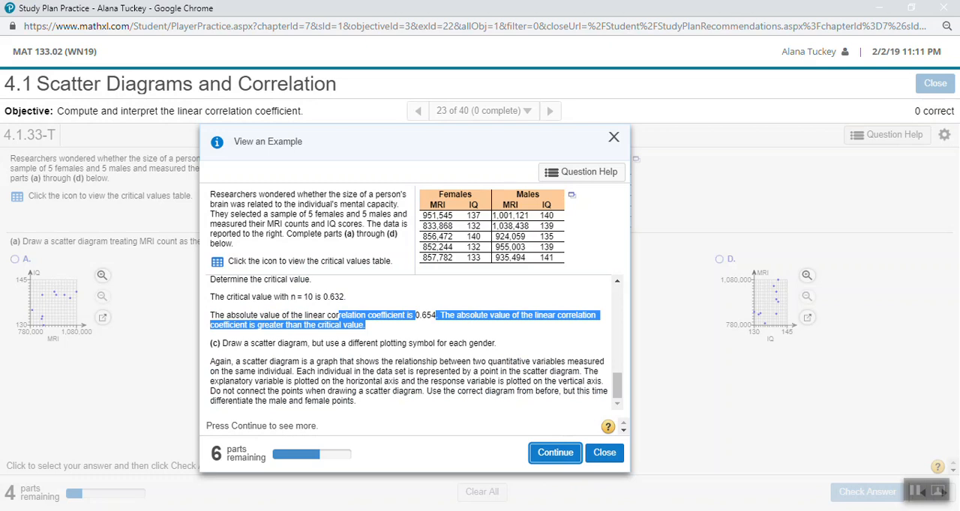
Look up the critical value for n = 10 in the critical values table, then close the table.
click(218, 262)
scroll(486, 412, down, 1)
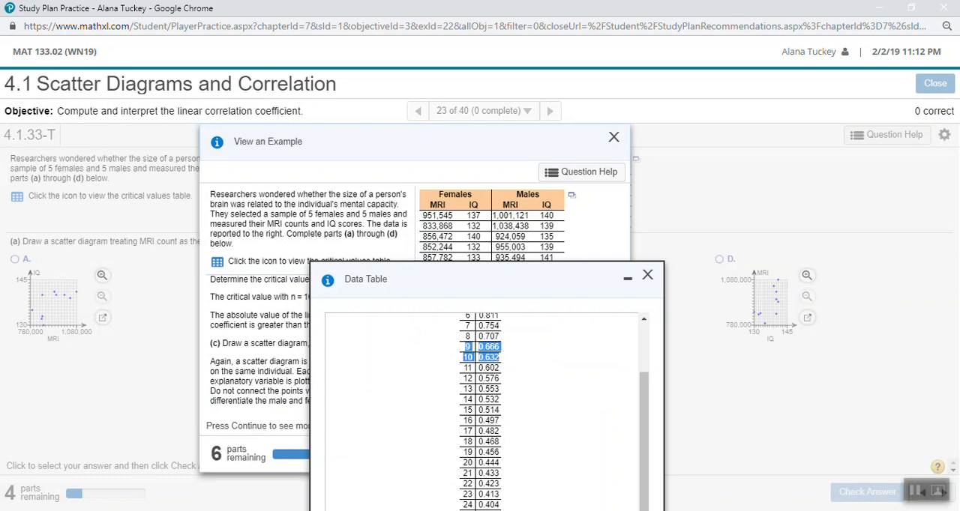
click(647, 275)
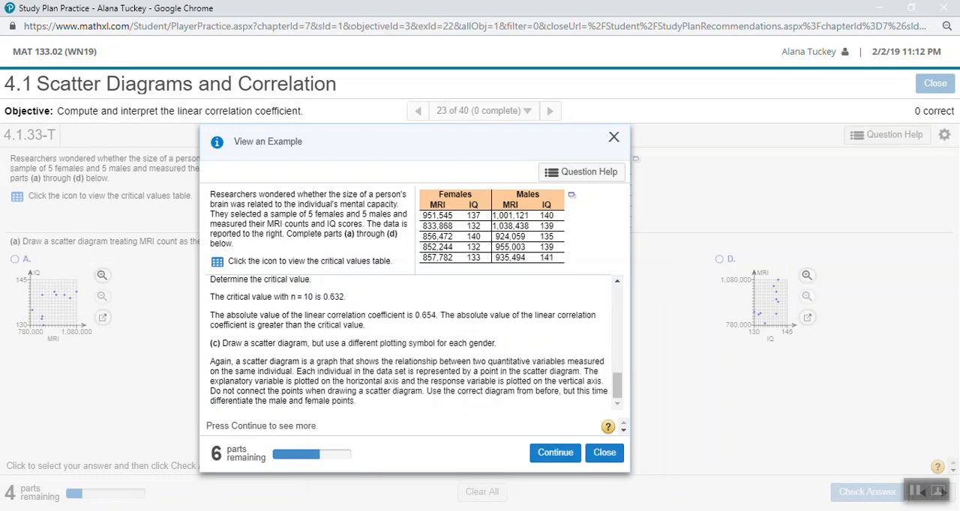
Read part (c) on plotting each gender with a different symbol and reveal the example through part (d).
drag(340, 344, 425, 391)
click(425, 392)
drag(309, 344, 325, 382)
click(325, 381)
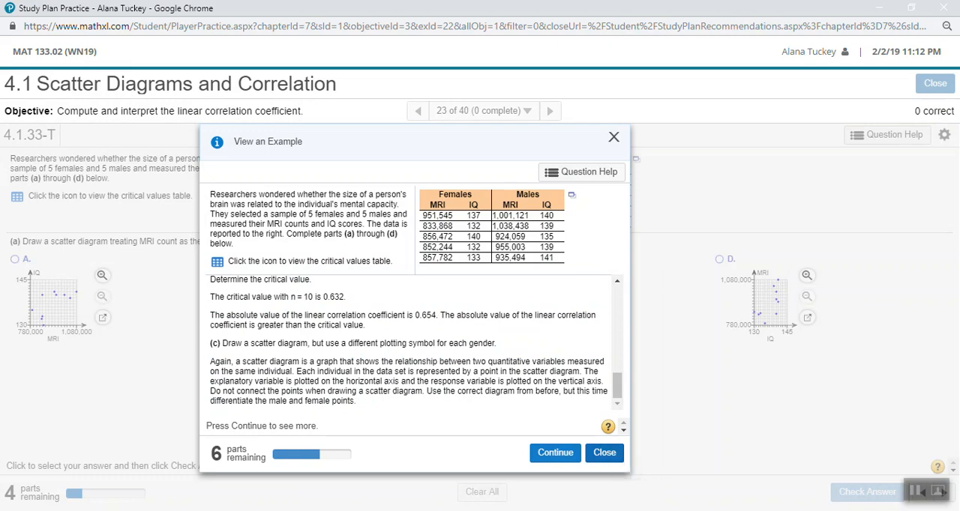
click(555, 452)
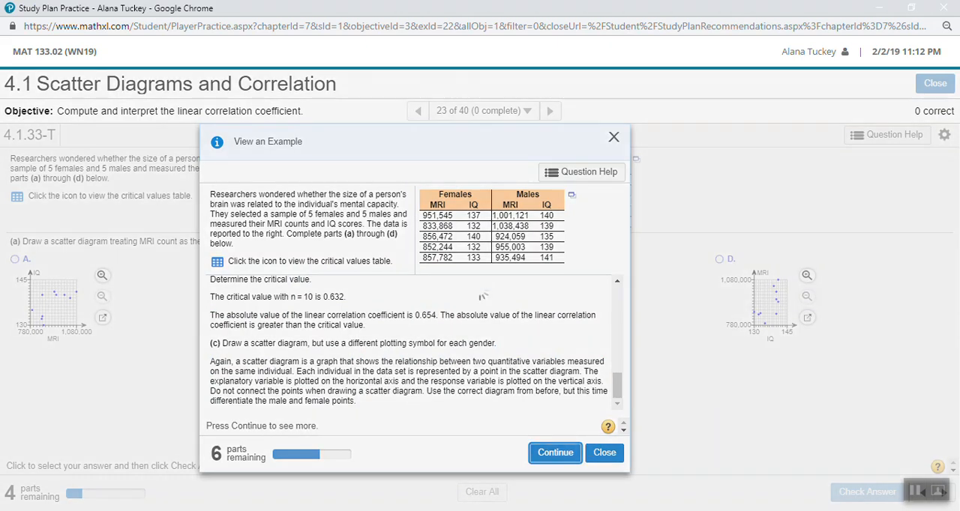
click(555, 452)
scroll(410, 342, up, 3)
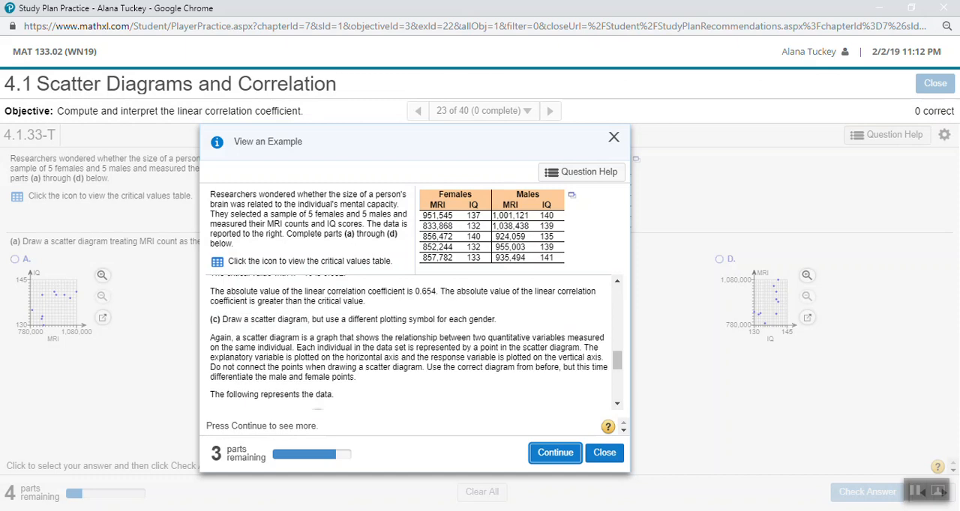
scroll(410, 343, down, 1)
scroll(415, 342, down, 1)
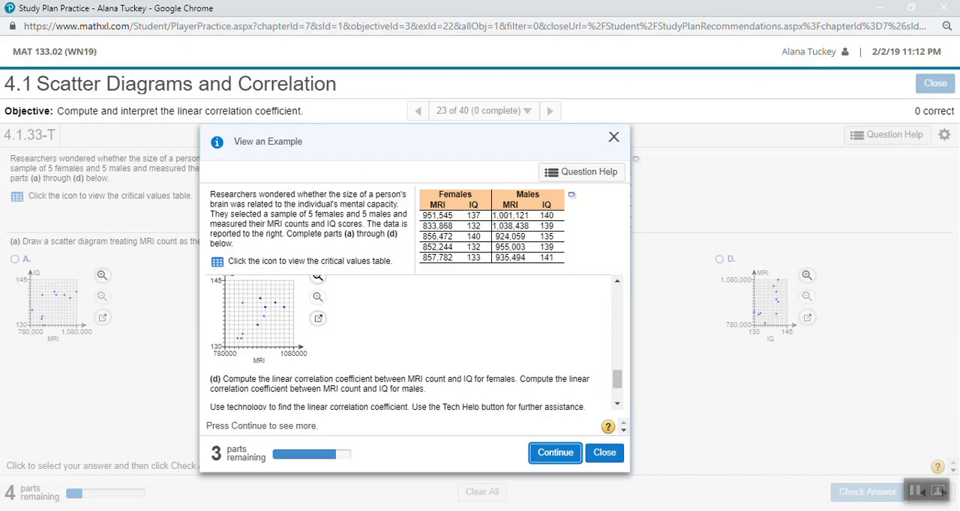
Switch to the TI-84 emulator, open the list editor and delete the male MRI counts from L1, starting at entry 6.
click(914, 491)
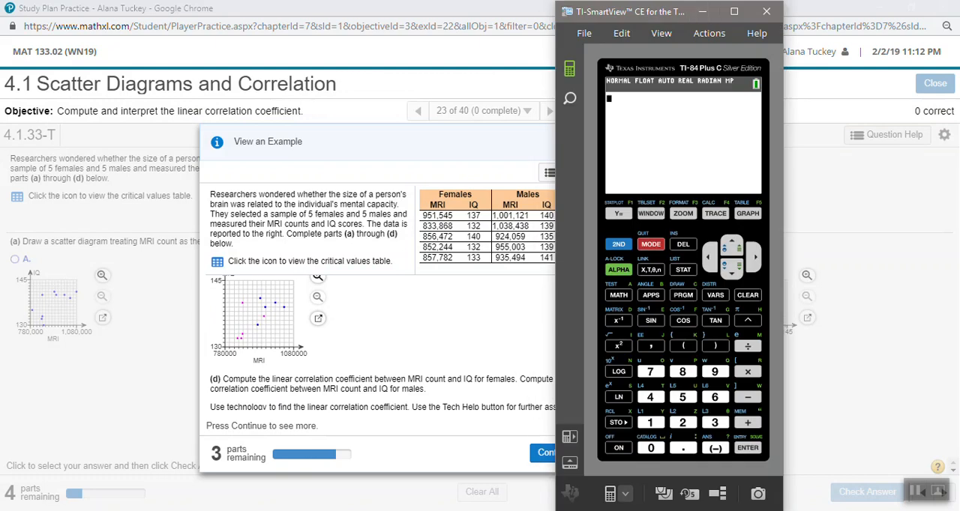
drag(651, 14, 733, 21)
click(765, 276)
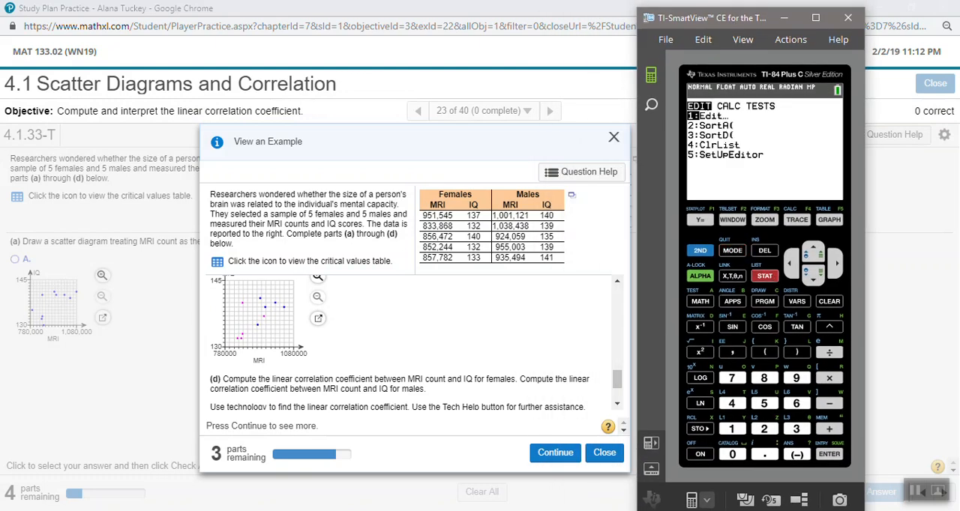
key(Return)
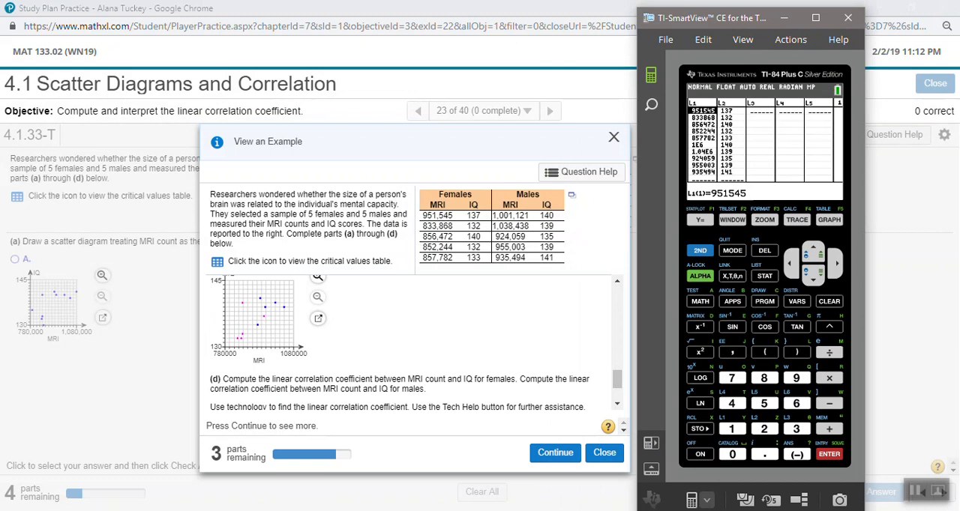
key(Down)
key(Down)
key(Down)
key(Down)
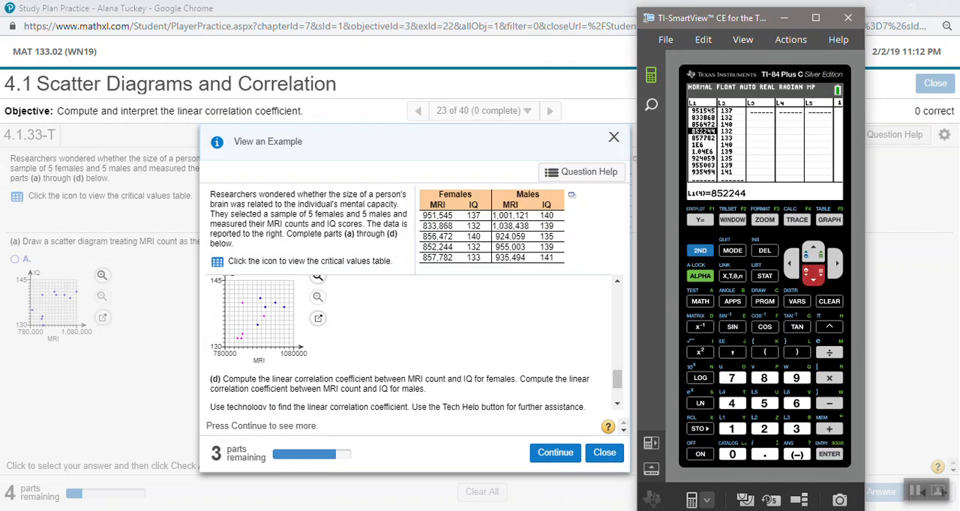
key(Down)
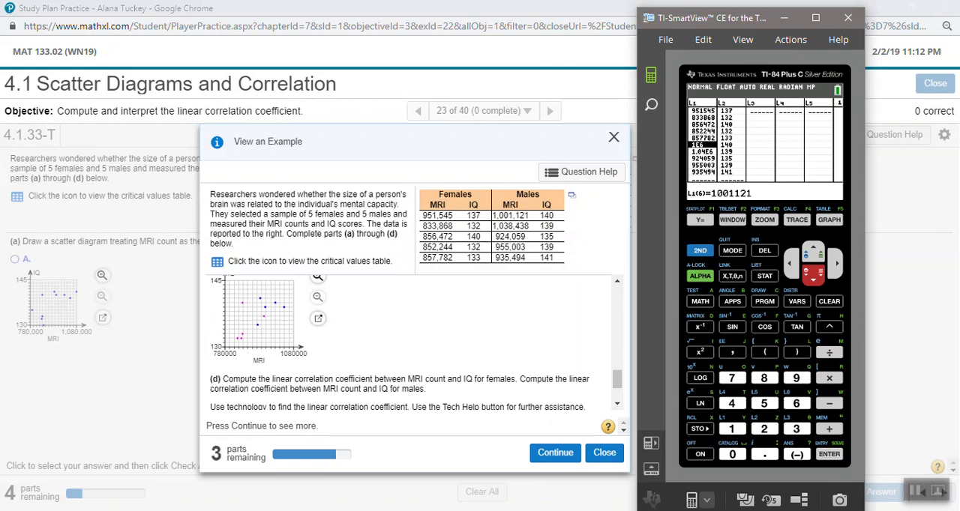
key(Delete)
key(Delete)
key(Delete)
key(Delete)
key(Delete)
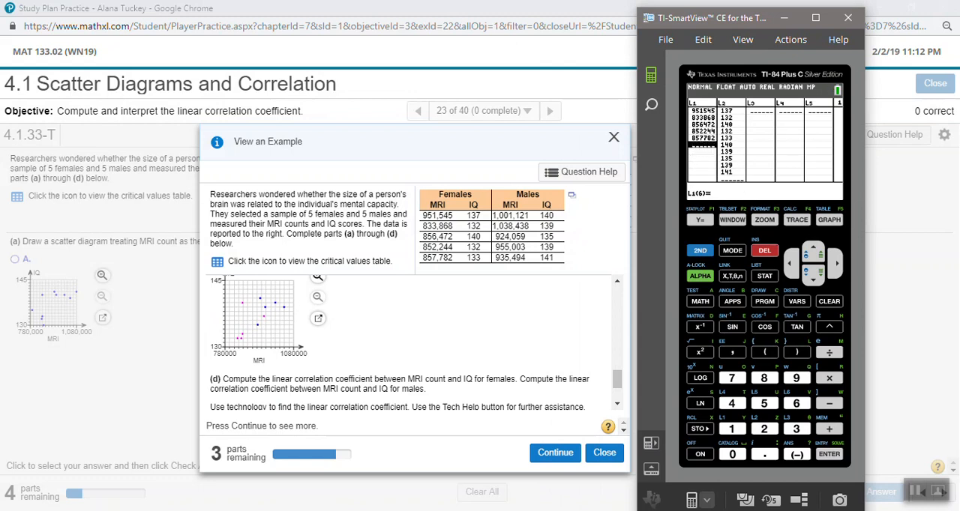
Delete the male IQ scores from L2, starting at entry 6.
key(Right)
key(Delete)
key(Delete)
key(Delete)
key(Delete)
key(Delete)
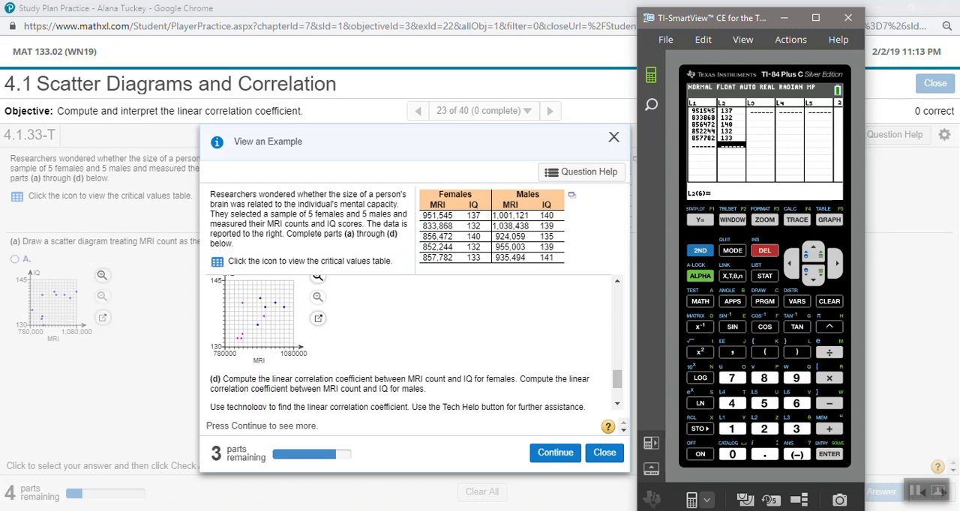
Enter the first two male MRI counts, 1001121 and 1038438, in list L3.
key(Up)
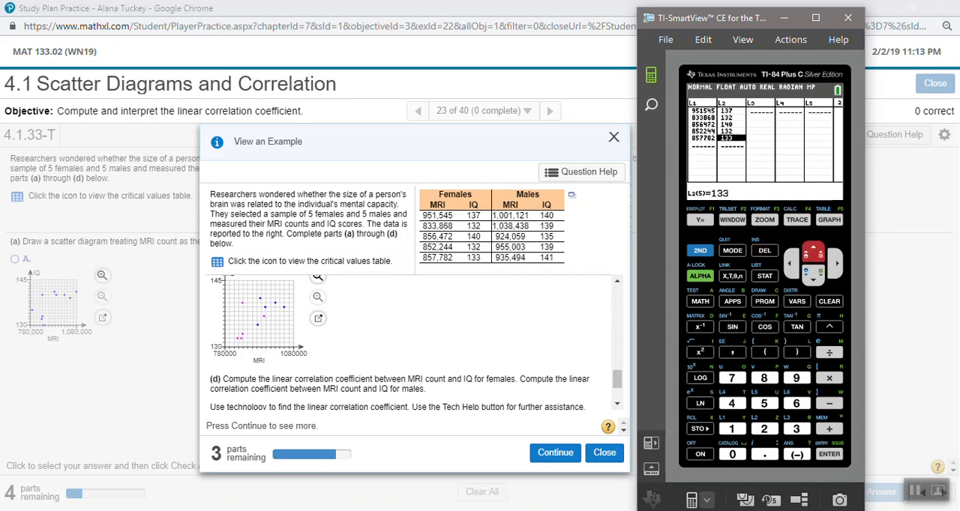
key(Right)
text(1)
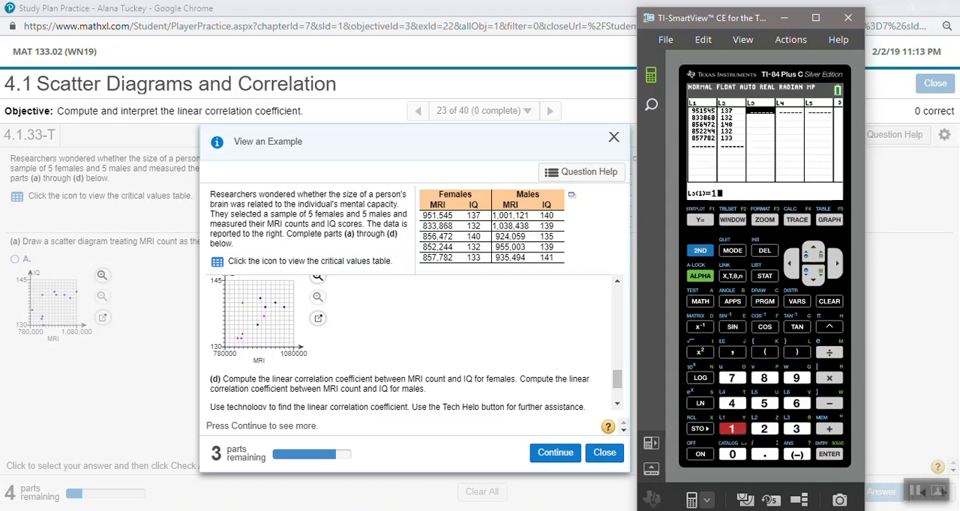
text(00223)
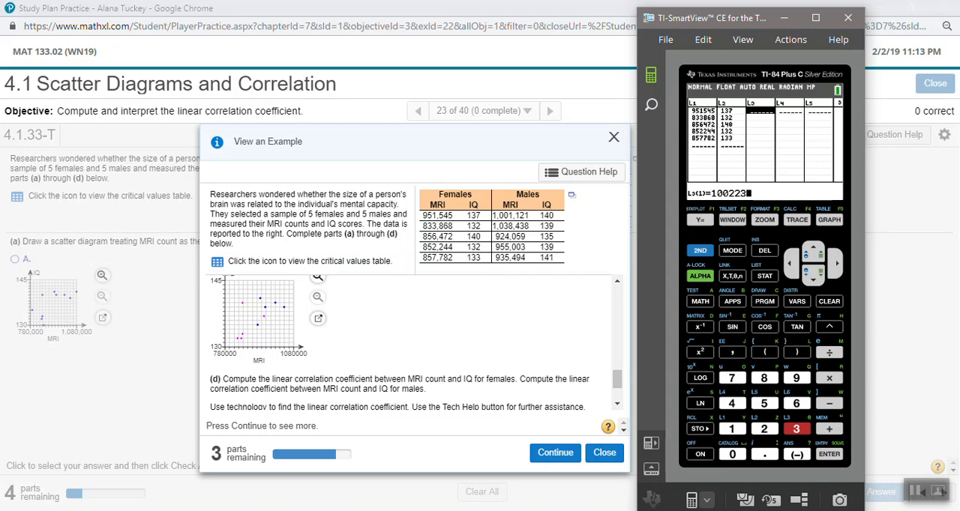
key(Left)
key(Left)
key(Left)
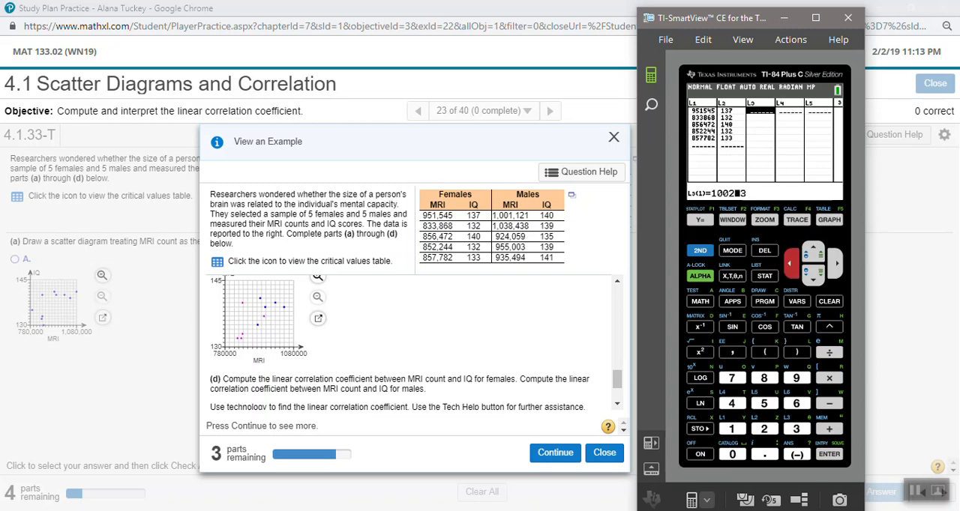
text(1121)
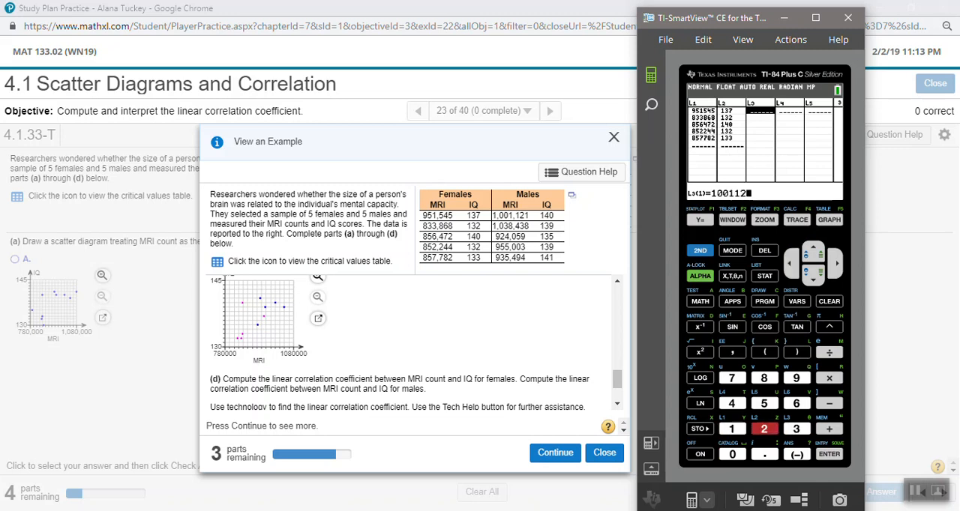
key(Return)
text(1)
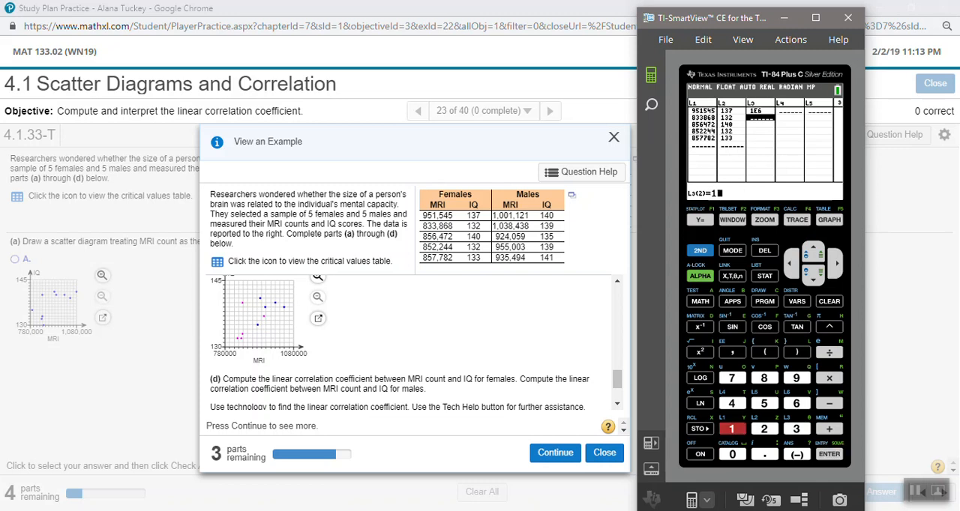
text(038438)
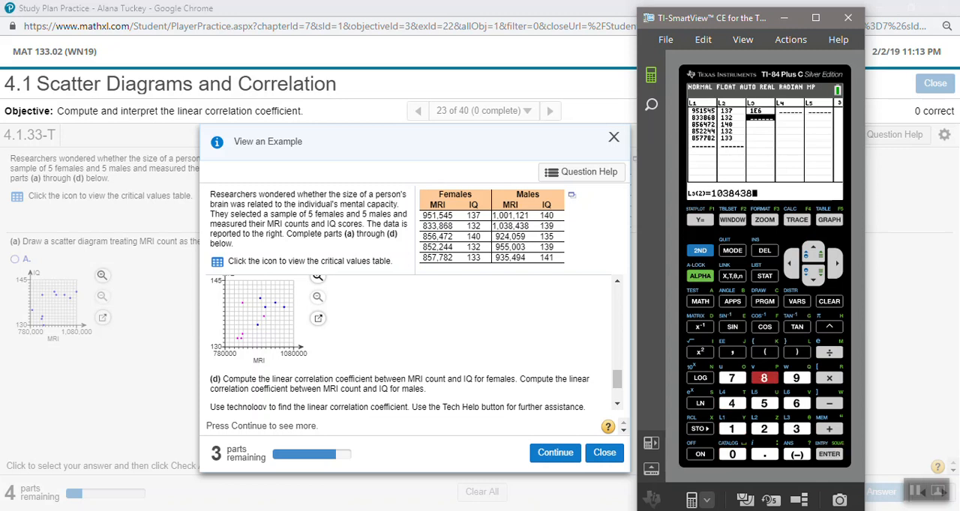
key(Return)
Enter the remaining male MRI counts, 924059, 955003 and 935494, in list L3.
text(924059)
key(Return)
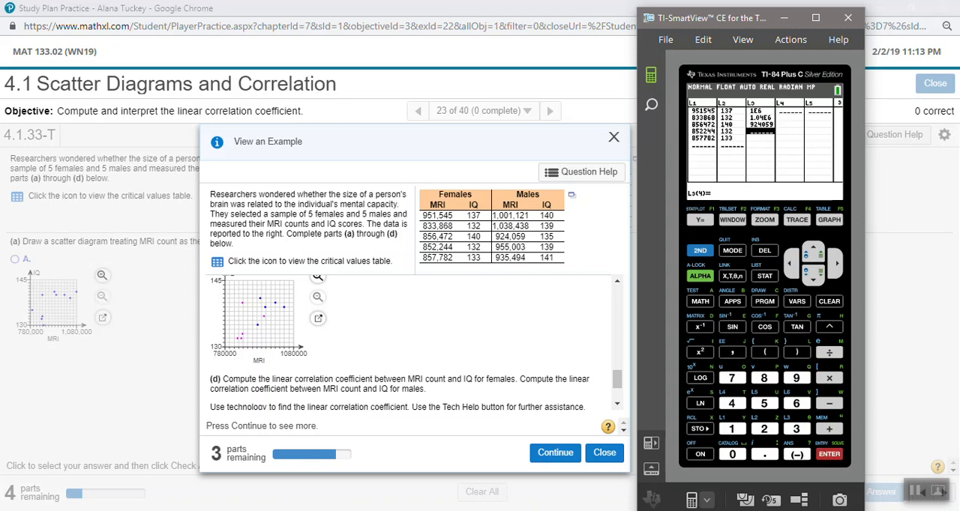
text(95506)
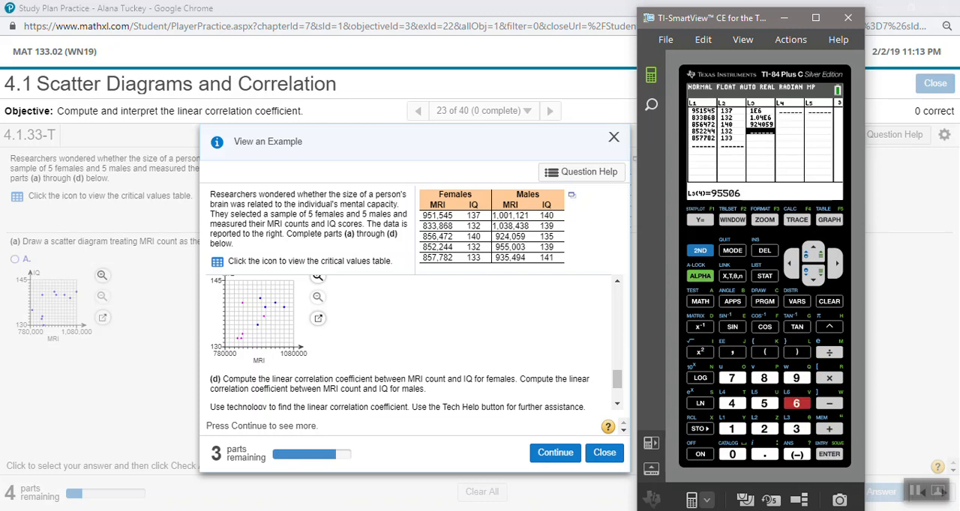
key(Left)
text(03)
key(Return)
text(93549)
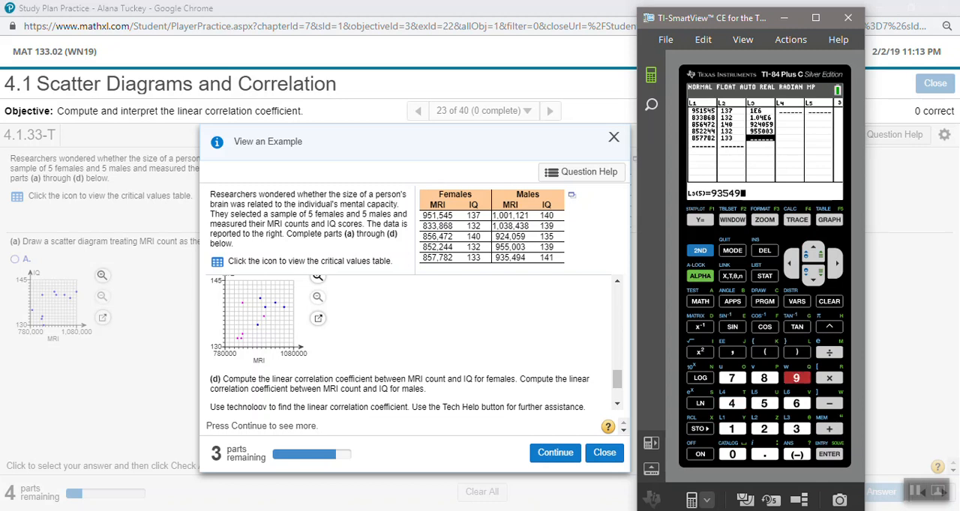
key(Right)
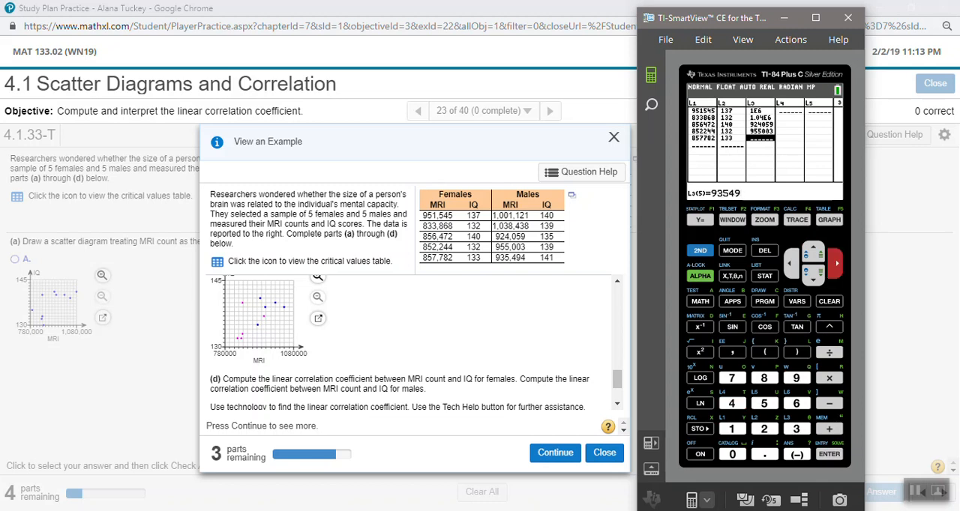
text(4)
key(Return)
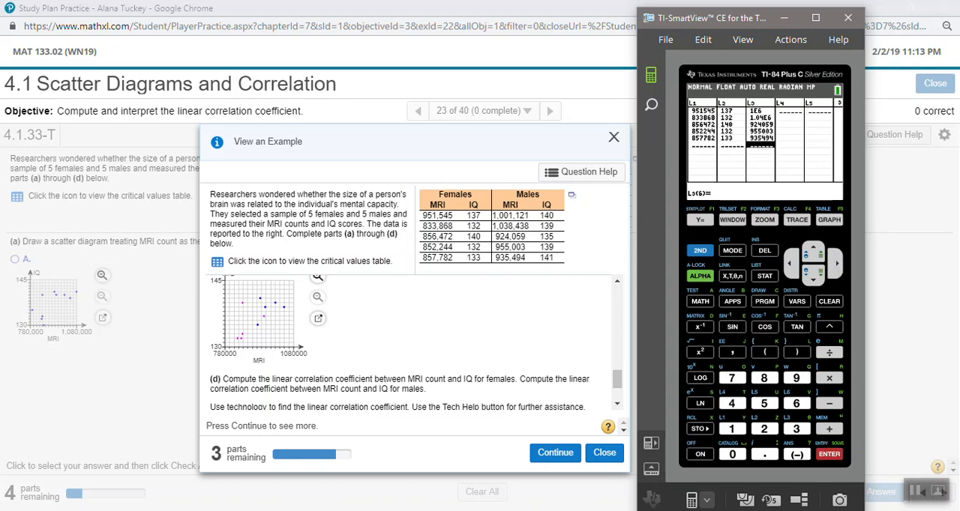
Enter the male IQ scores 140, 139, 135, 139 and 141 in list L4.
key(Right)
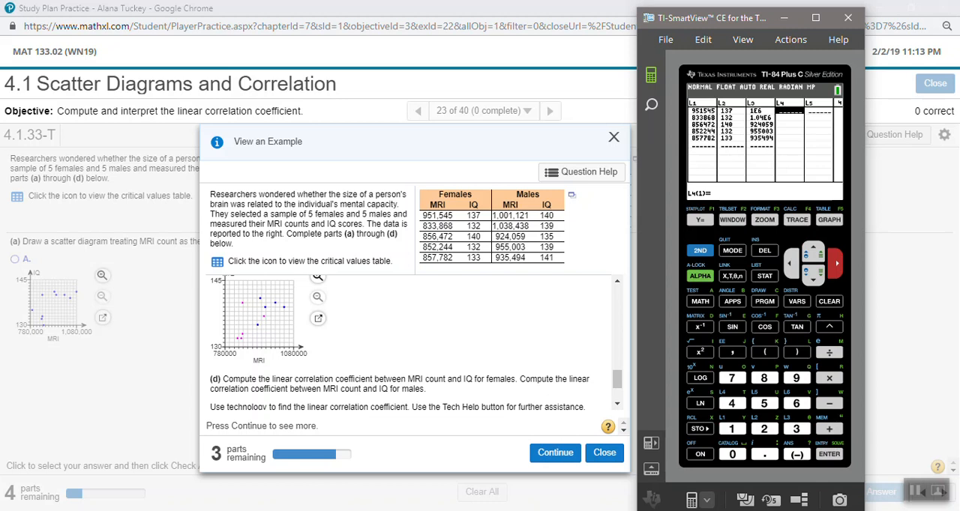
text(140)
key(Return)
text(139)
key(Return)
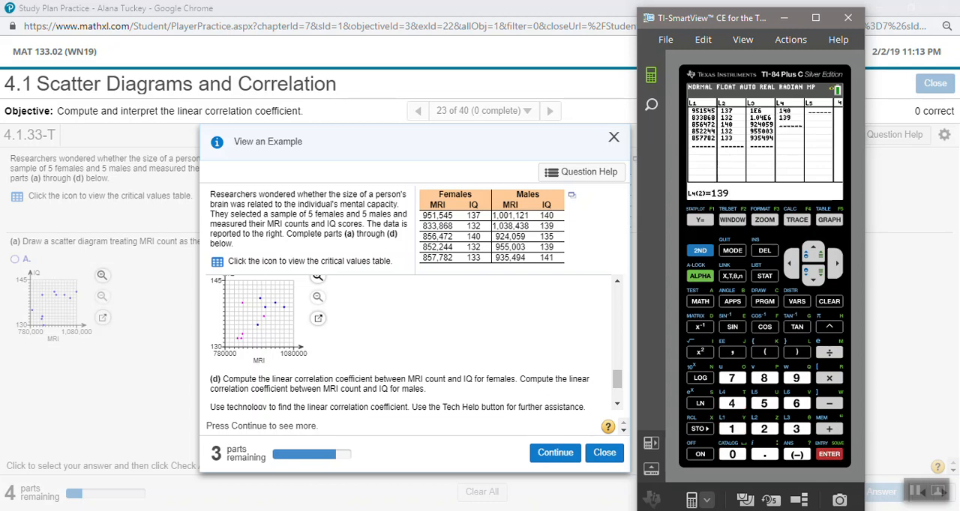
text(135)
key(Return)
text(139)
key(Return)
text(141)
key(Return)
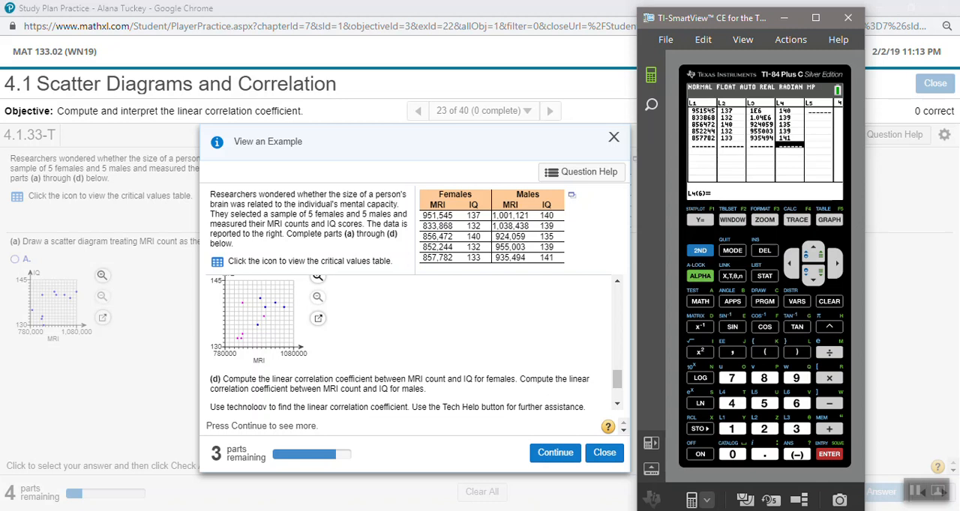
Turn on Plot2 in the Y= editor in addition to Plot1.
key(F1)
key(Up)
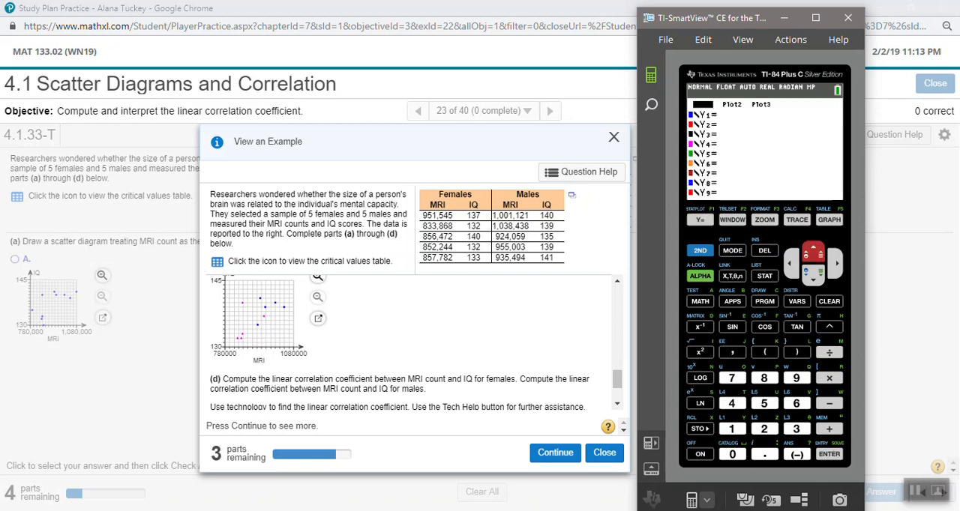
key(Right)
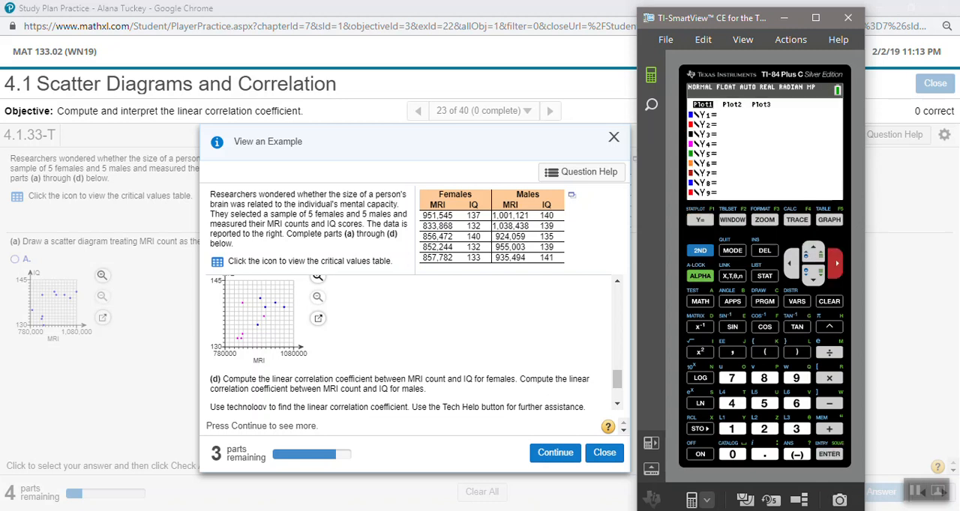
key(Return)
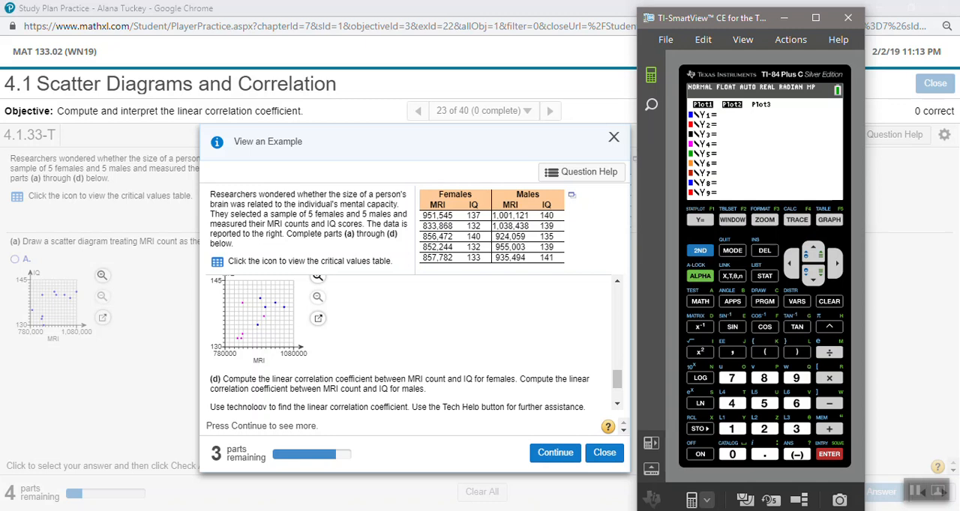
Set the color of stat plot Plot1 to red.
click(700, 251)
click(700, 220)
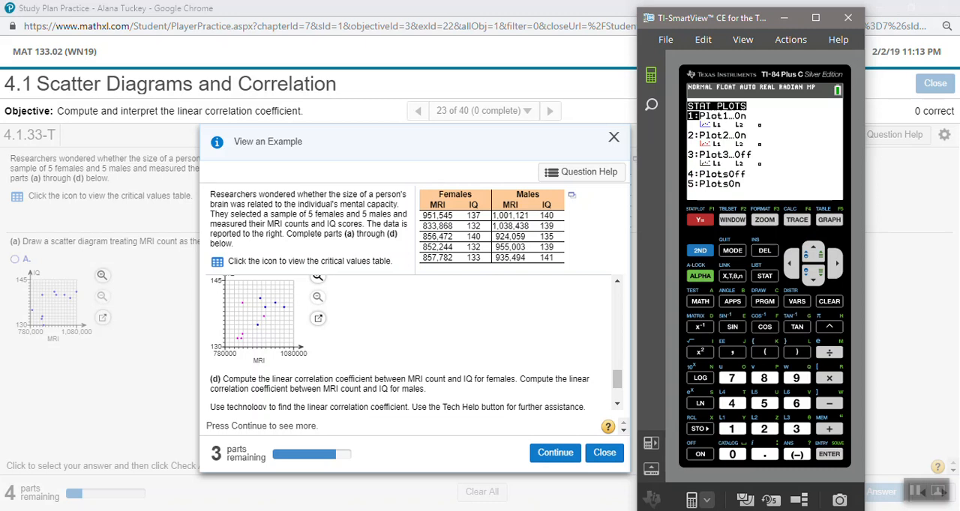
key(1)
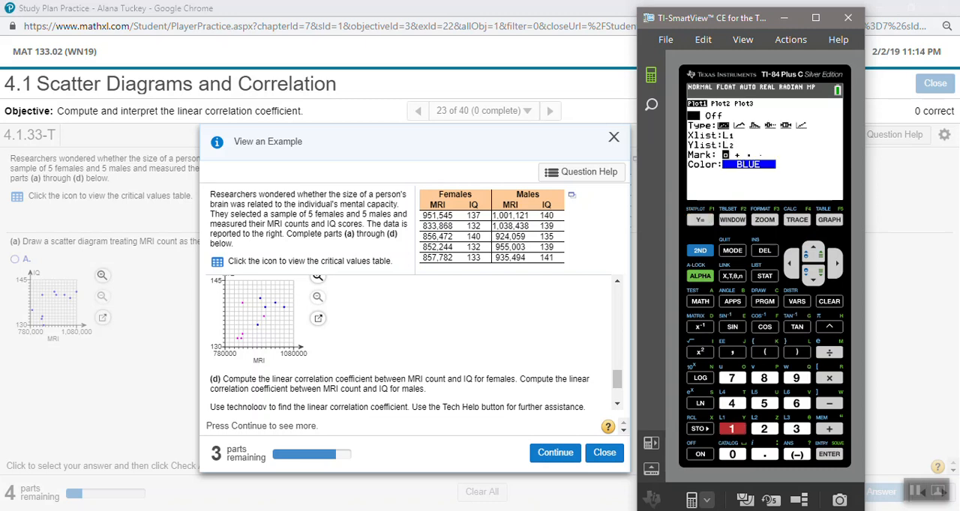
key(Down)
key(Down)
key(Down)
key(Down)
key(Down)
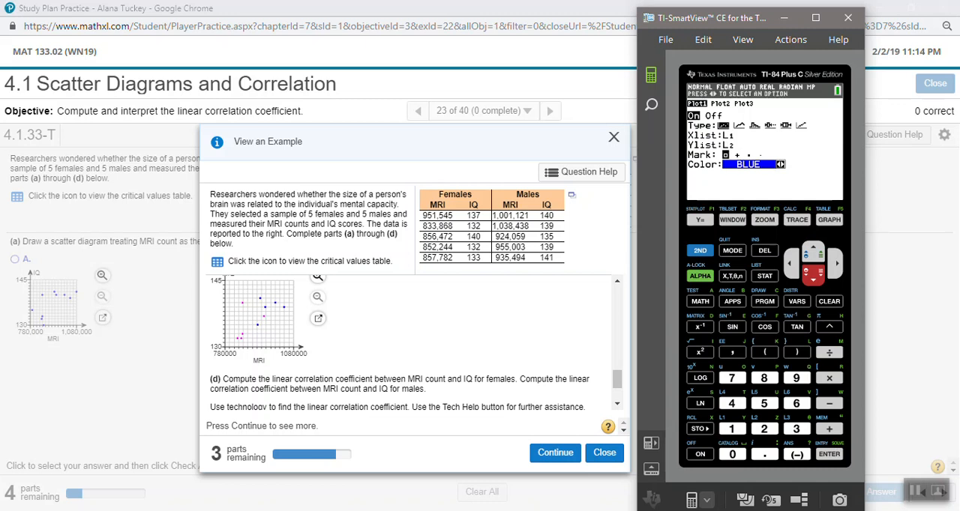
key(Right)
key(Right)
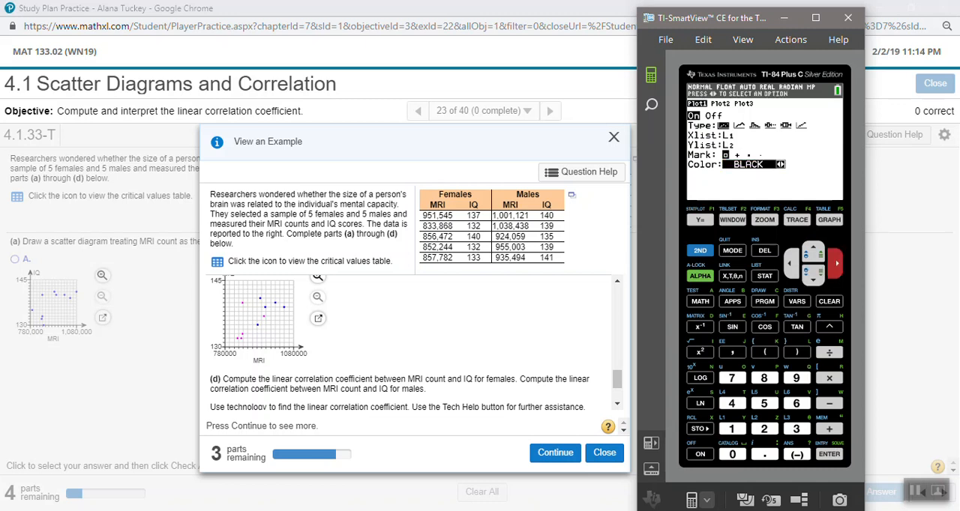
key(Left)
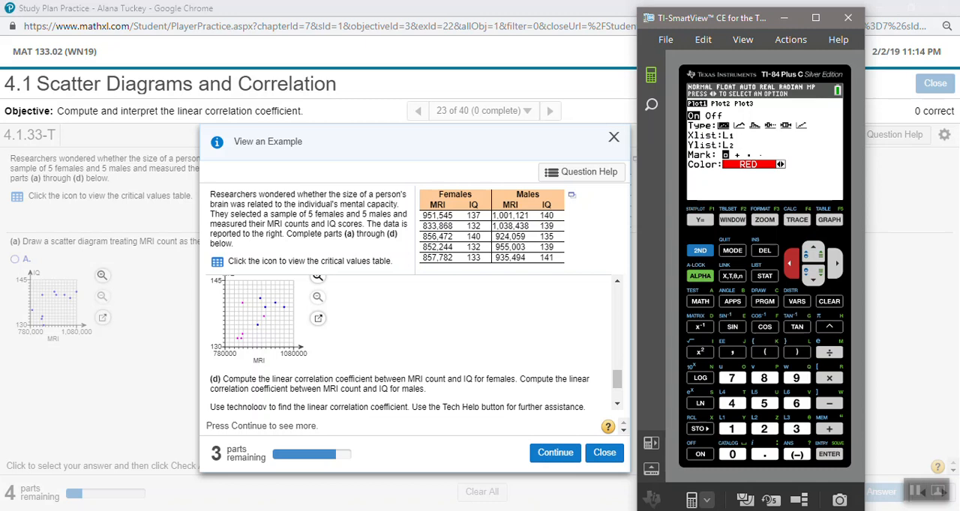
Review Plot1's on/off state, plot type, X and Y lists, and mark settings.
key(Up)
key(Up)
key(Up)
key(Up)
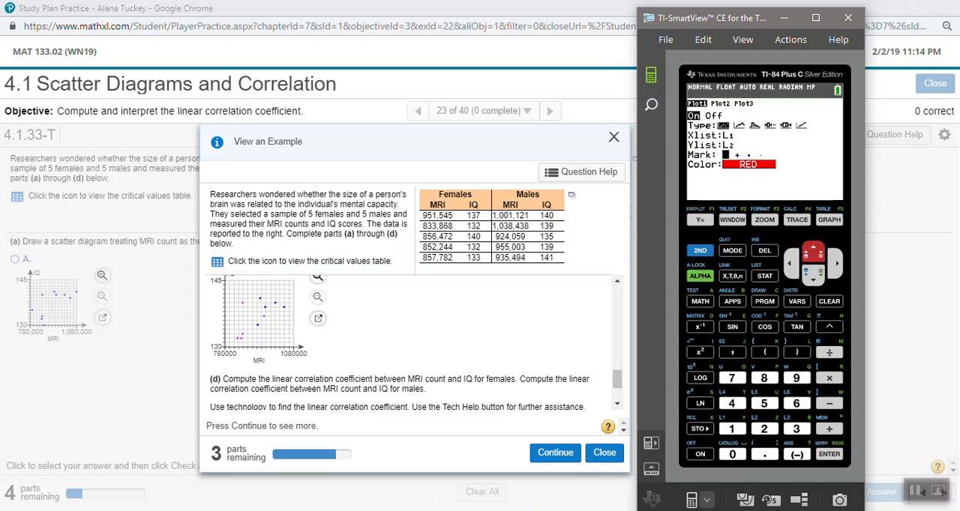
key(Up)
key(Up)
key(Down)
key(Return)
key(Down)
key(Down)
key(Down)
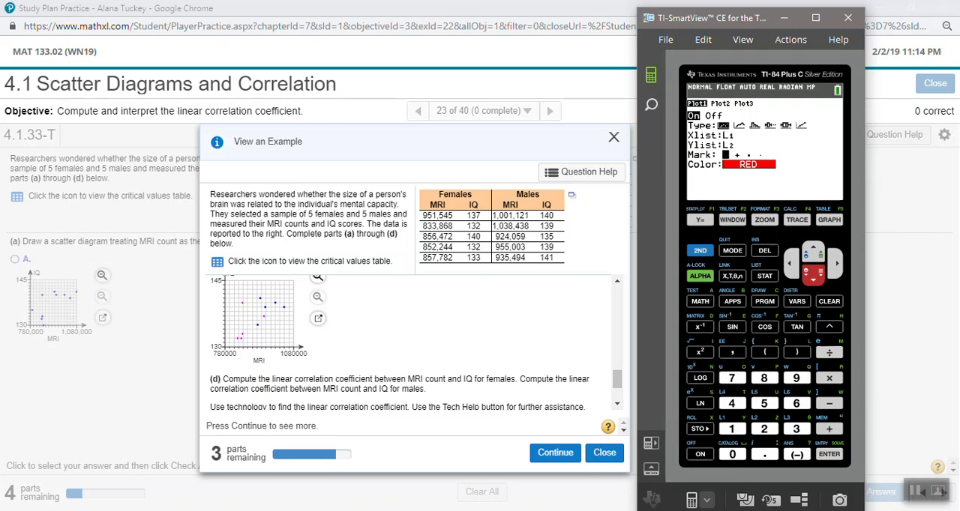
key(Up)
key(Up)
key(Up)
key(Up)
key(Up)
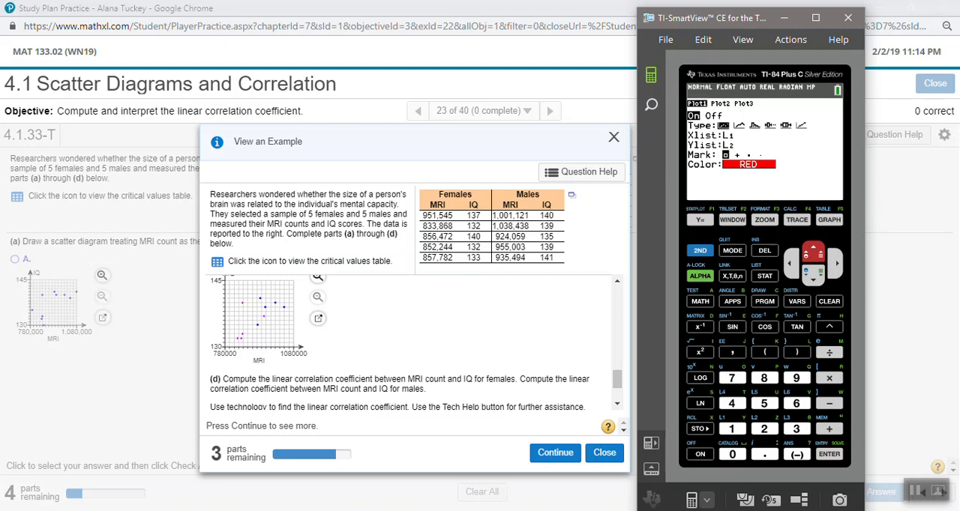
Set Plot2's Xlist to L3 and its Ylist to L4 for the male data.
click(700, 250)
click(700, 220)
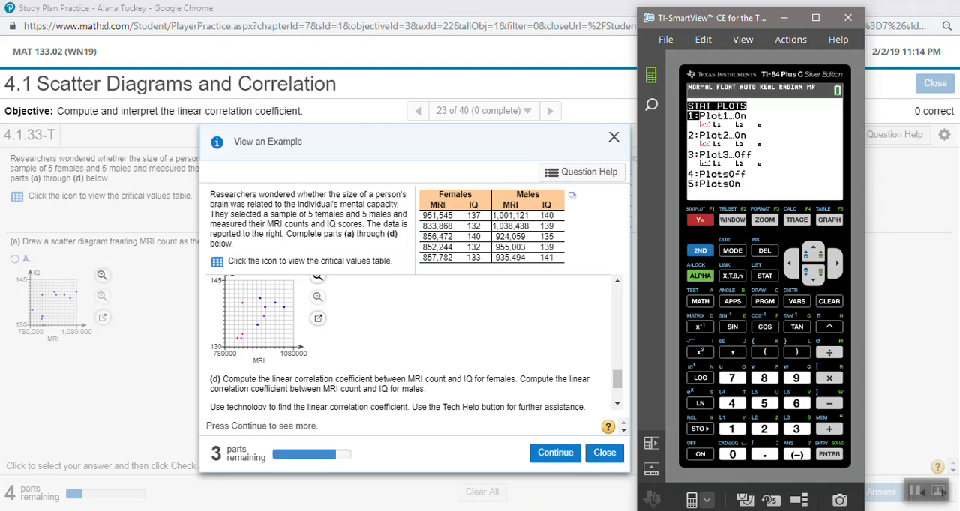
click(813, 274)
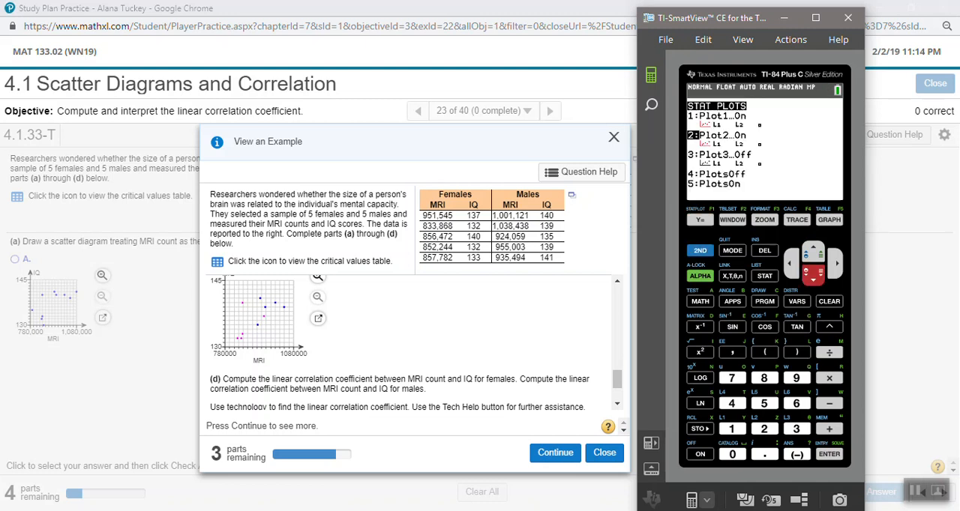
key(2)
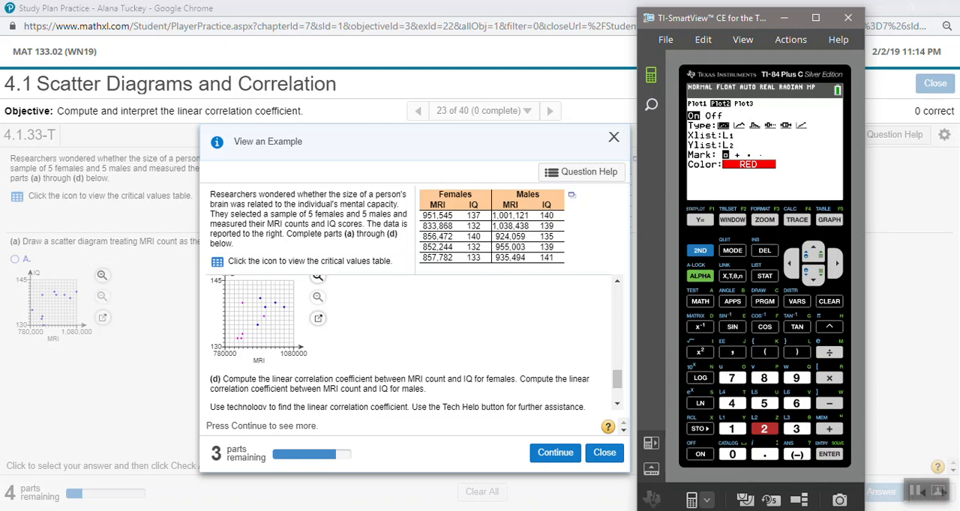
key(Down)
key(Down)
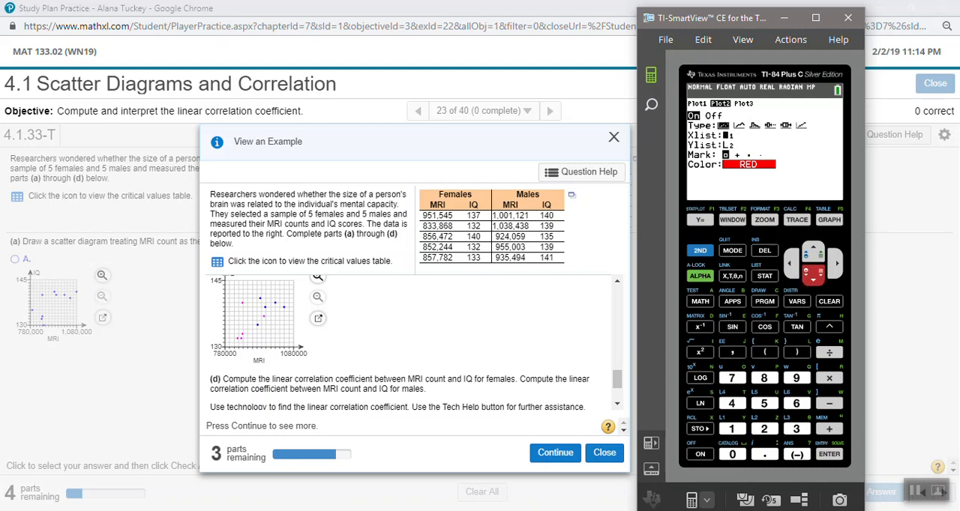
click(700, 250)
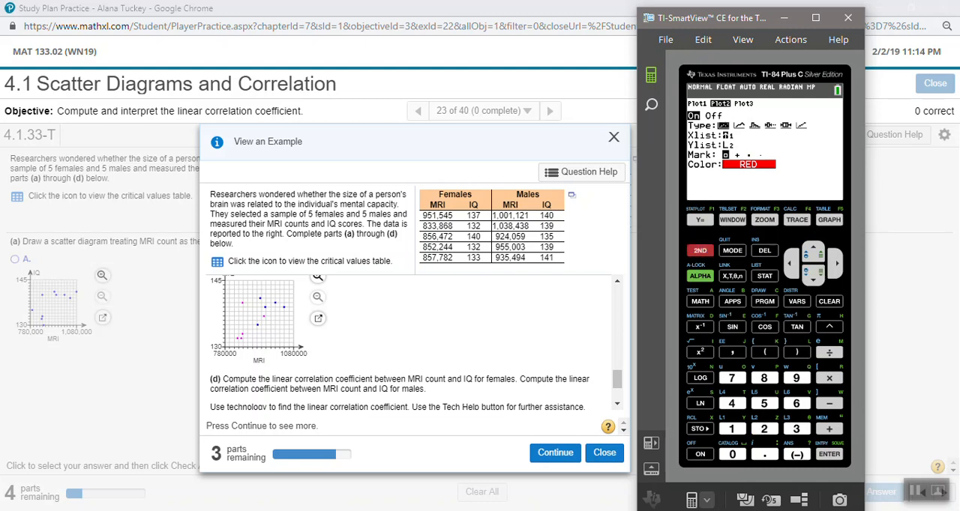
key(3)
key(Down)
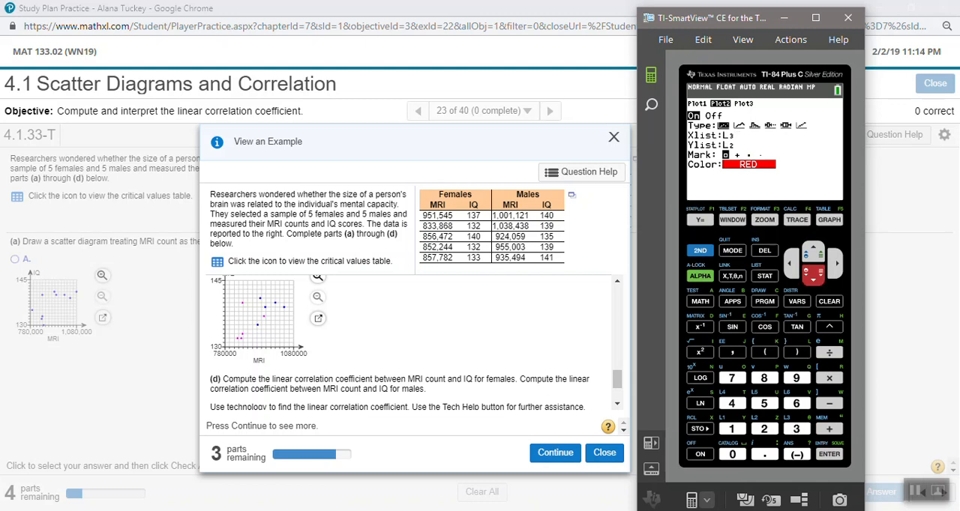
key(4)
key(Down)
Give Plot2 the plus mark and the color blue, and graph both scatter plots with ZoomStat.
key(Right)
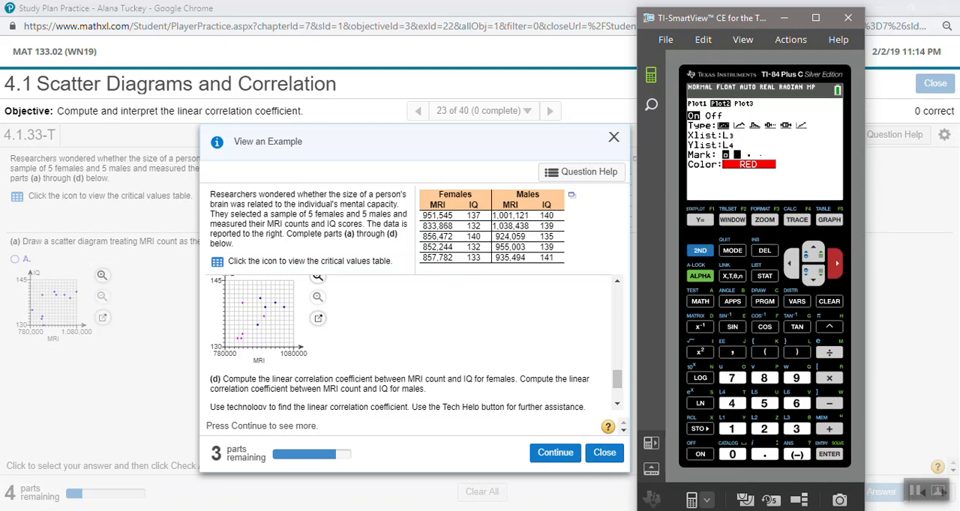
key(Return)
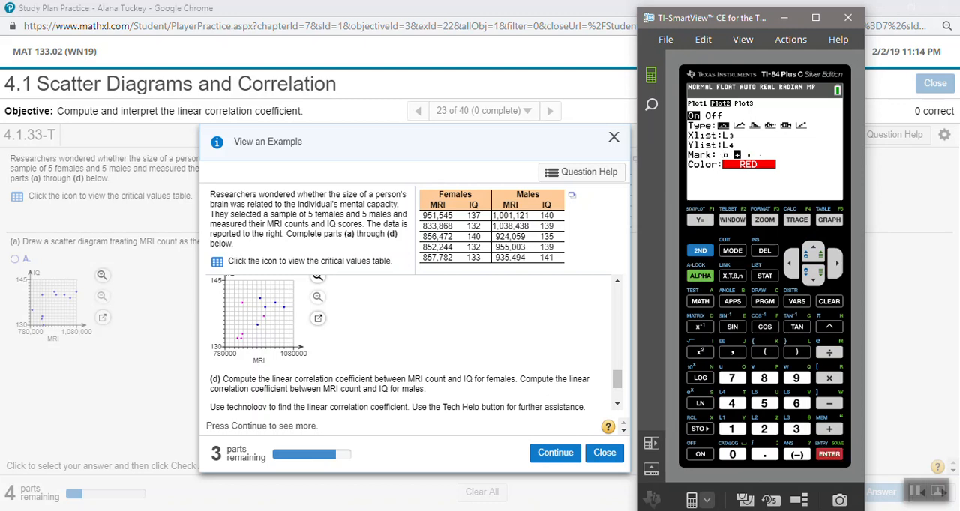
key(Down)
key(Left)
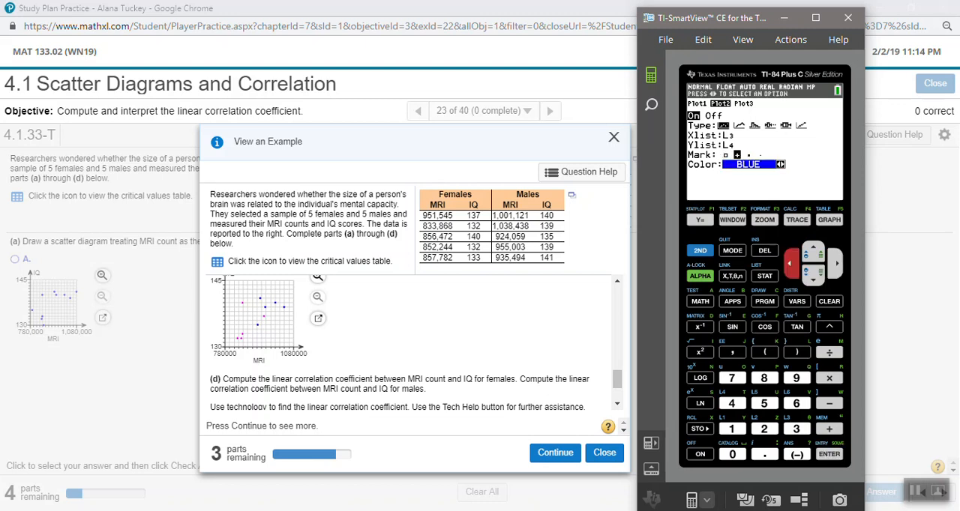
key(Up)
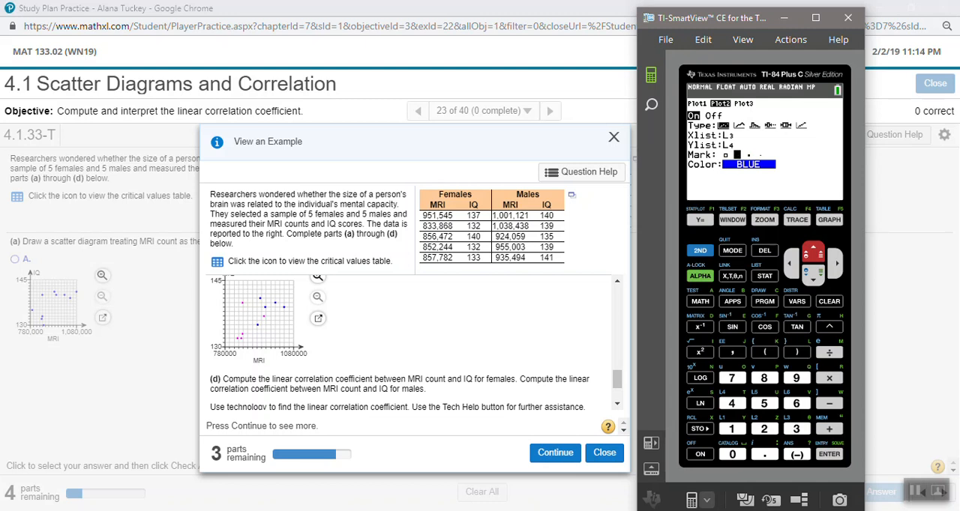
key(F3)
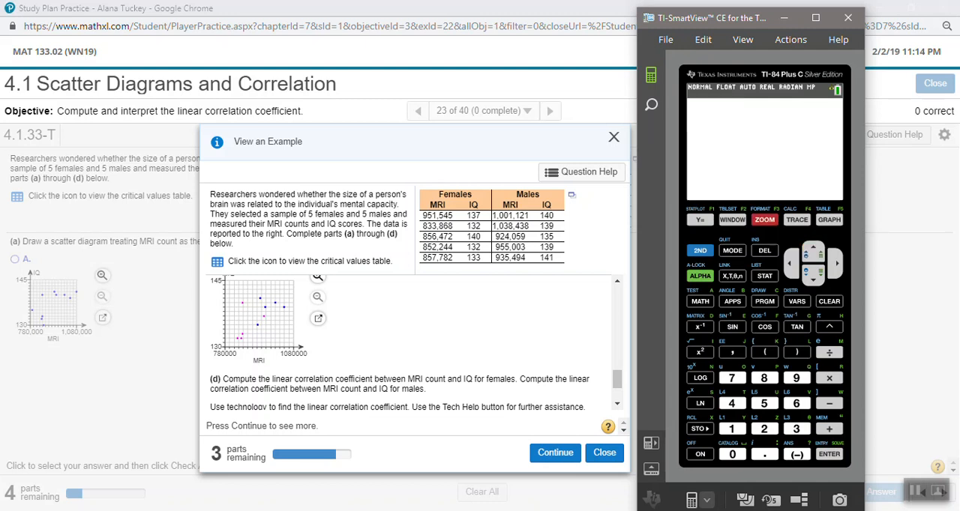
key(9)
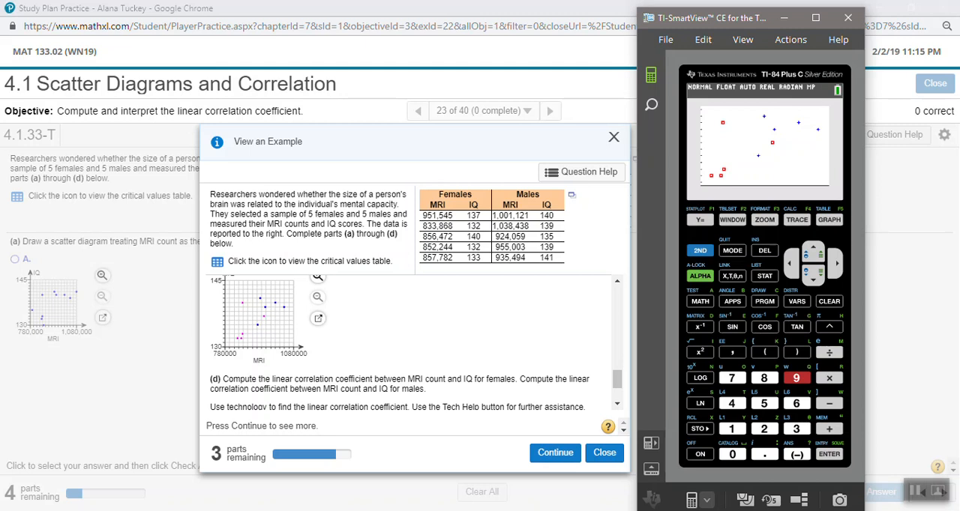
Re-enter L3 as Plot2's Xlist and L4 as its Ylist, and redraw the scatter diagram with ZoomStat.
click(699, 250)
click(700, 219)
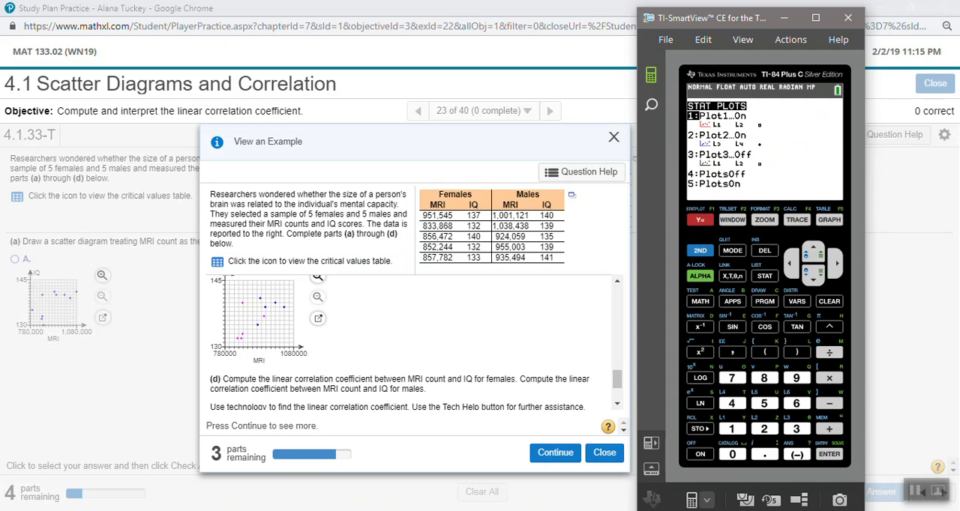
key(Down)
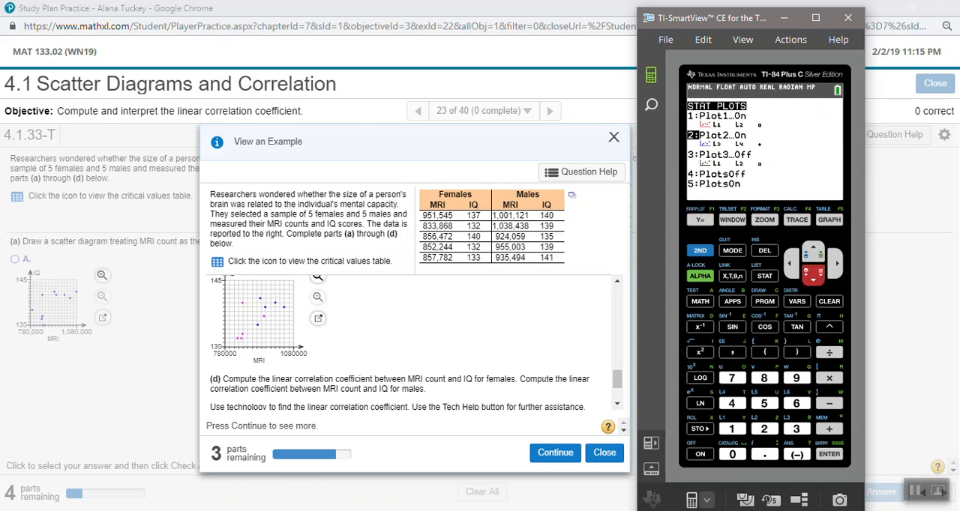
key(Return)
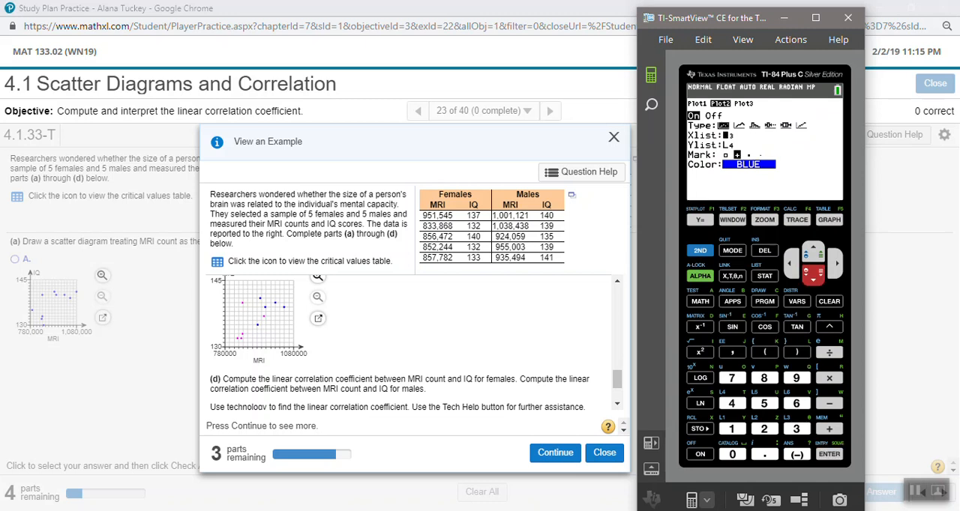
click(699, 250)
click(795, 429)
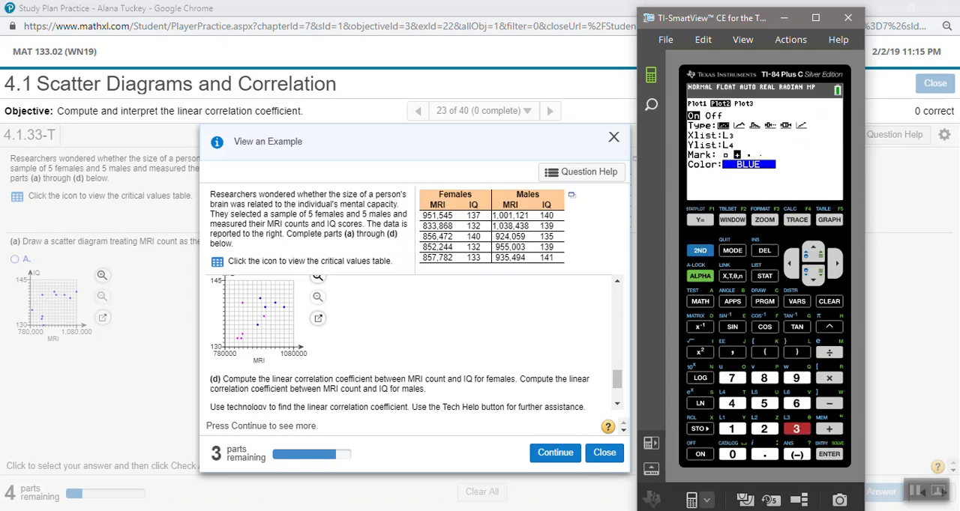
key(Return)
click(699, 250)
click(732, 403)
key(Return)
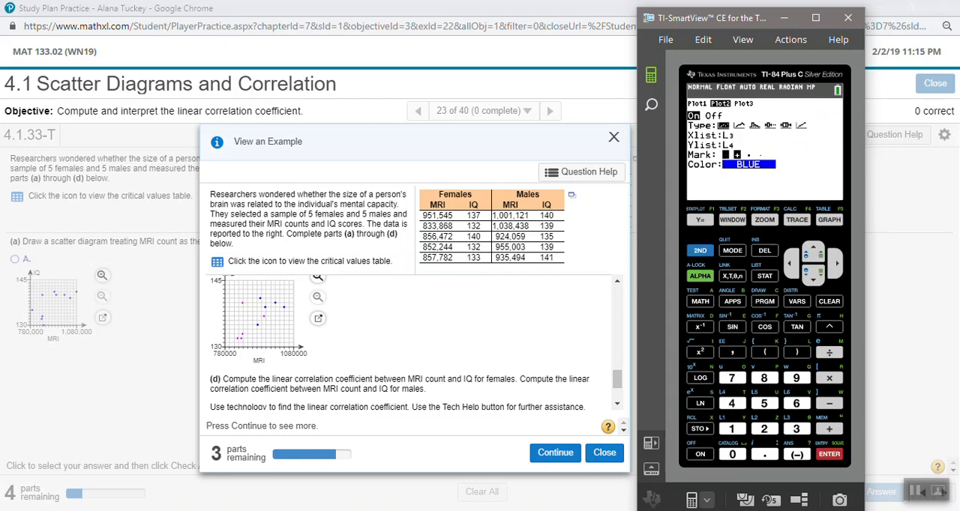
key(F3)
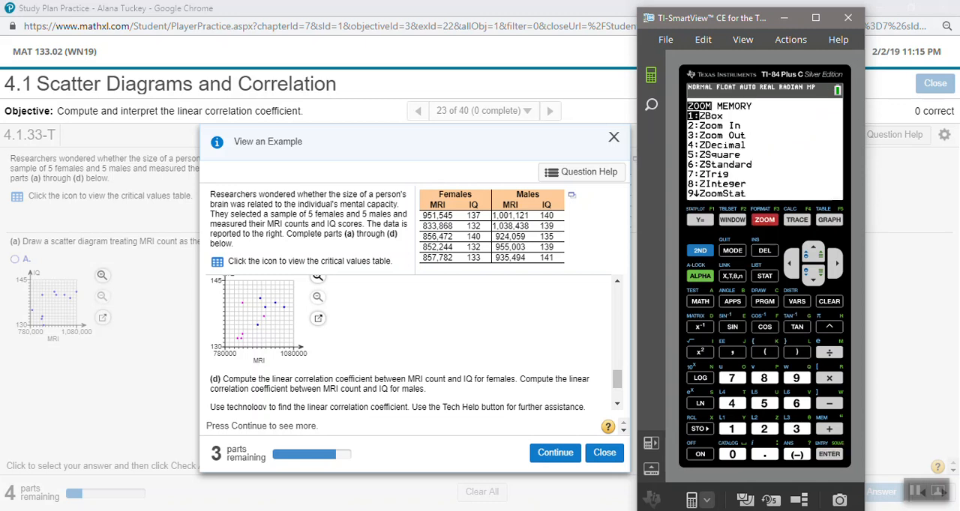
key(9)
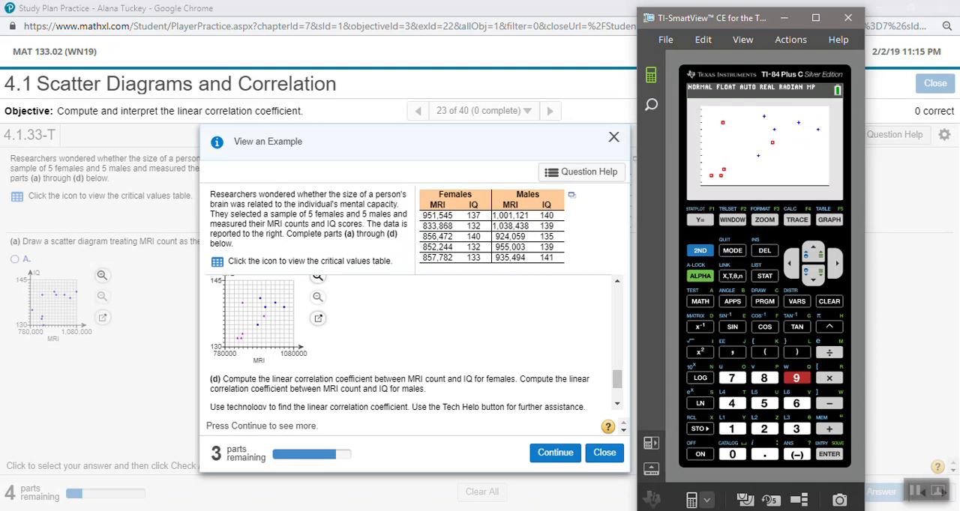
Switch to the Chrome window and read the example's part (d) solution on the linear correlation coefficients for females and males.
click(764, 276)
click(450, 343)
scroll(450, 343, down, 1)
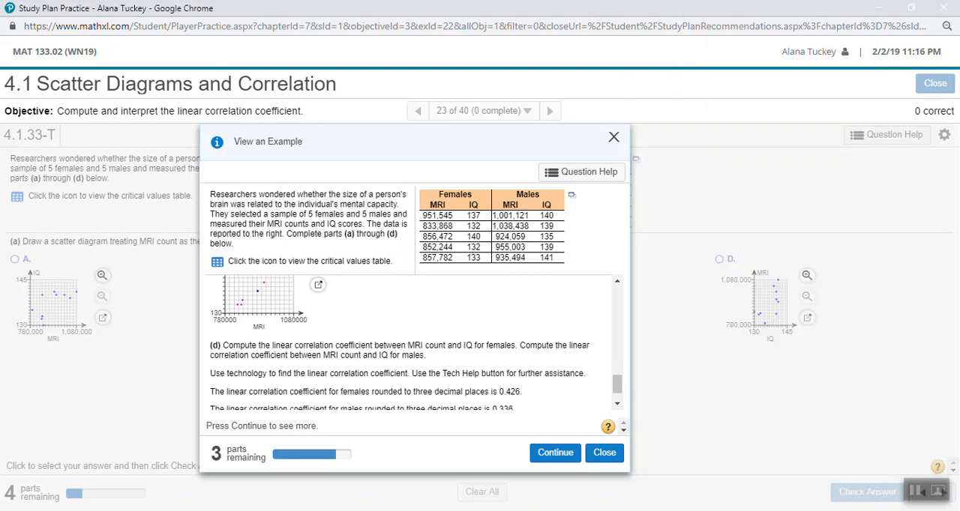
drag(383, 336, 521, 355)
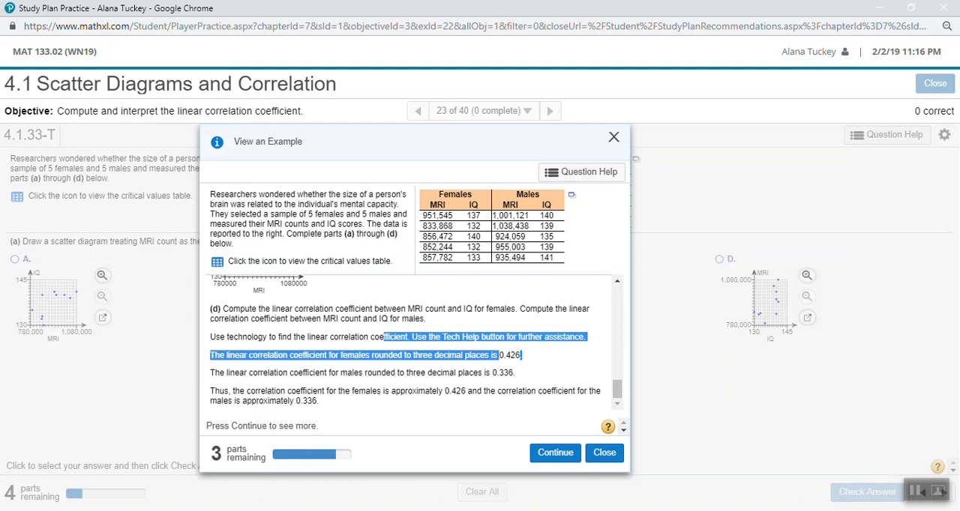
click(521, 355)
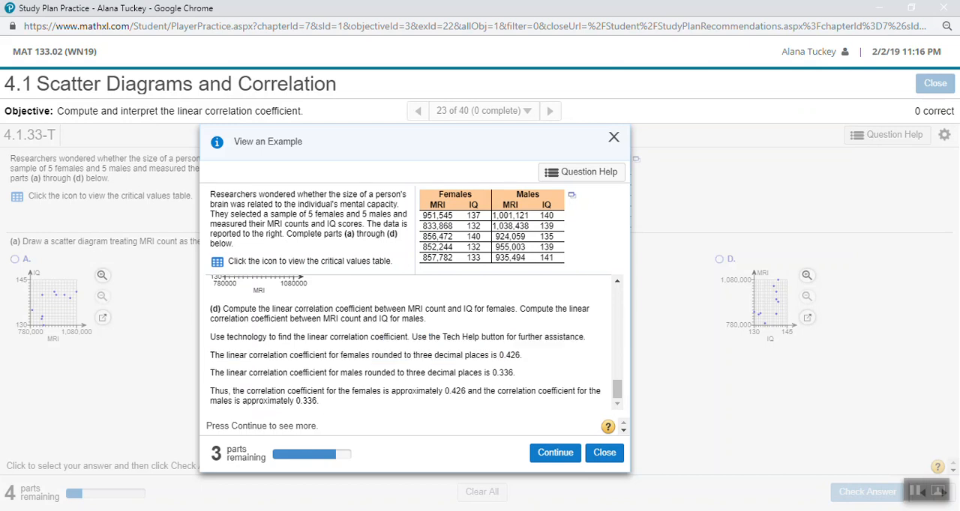
Switch back to TI-SmartView and calculate LinReg(ax+b) for the female data with Xlist L1 and Ylist L2.
mouse_move(190, 510)
click(189, 466)
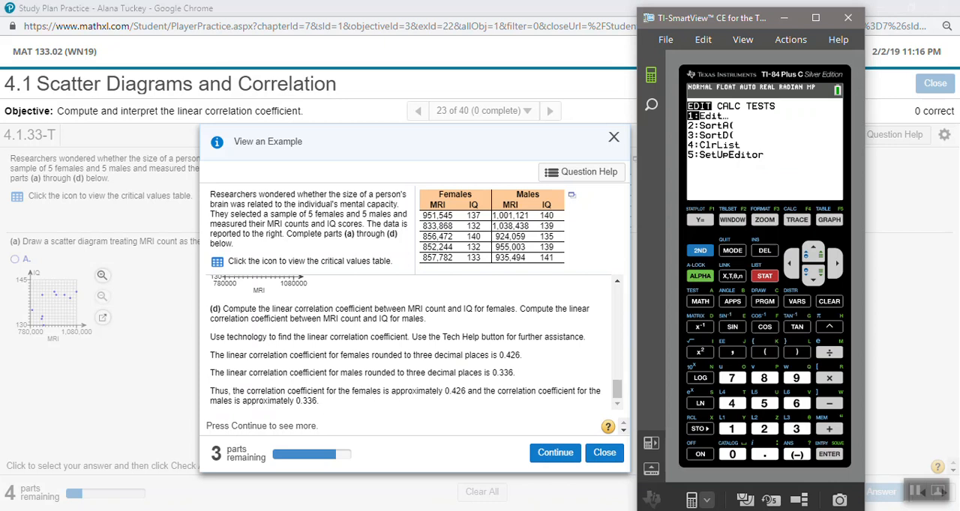
key(Right)
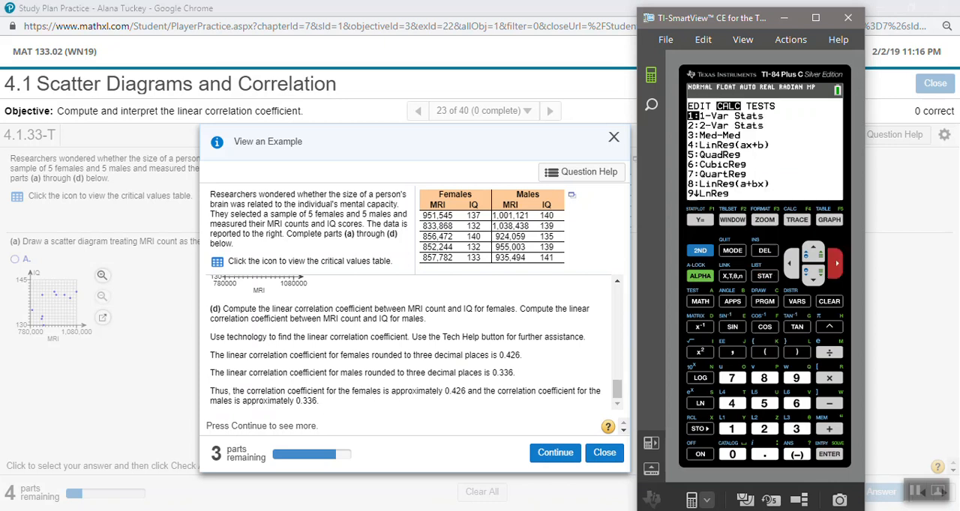
key(4)
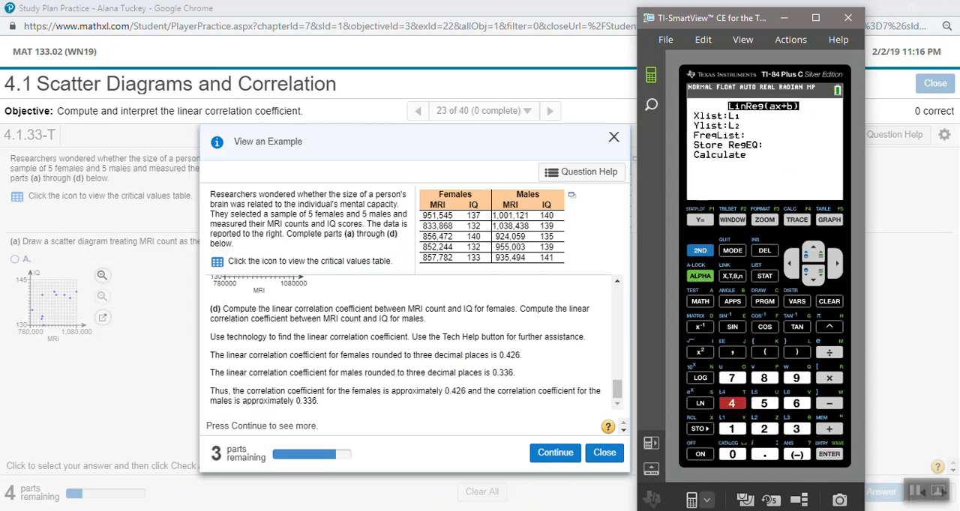
key(Down)
key(Down)
key(Down)
key(Down)
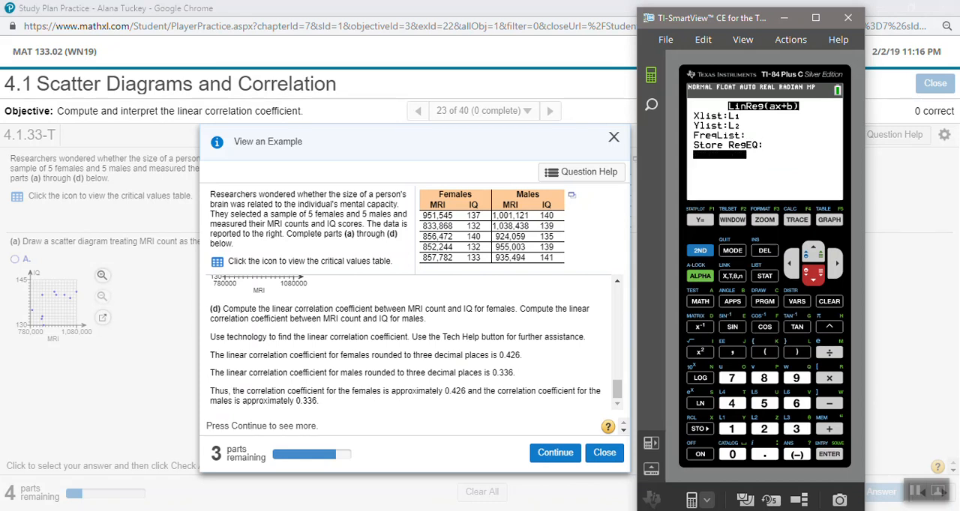
key(Return)
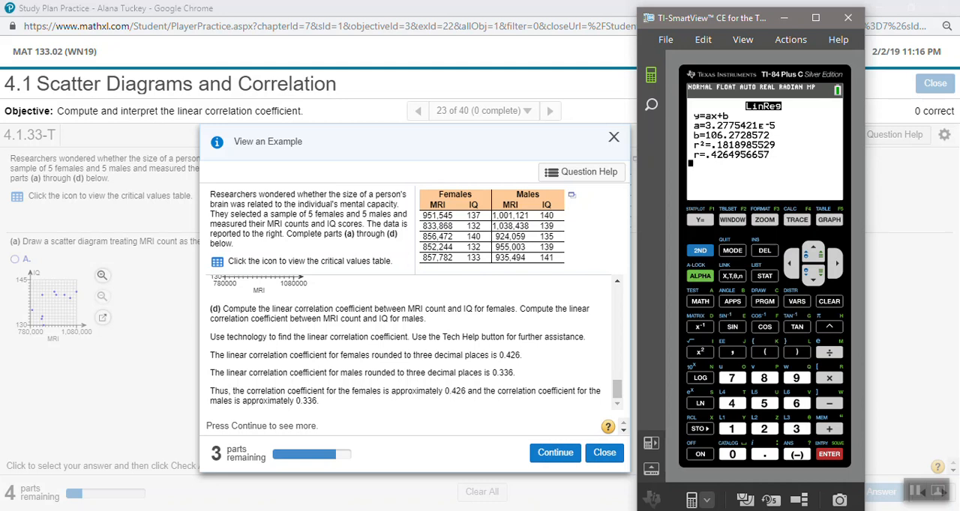
Calculate LinReg(ax+b) for the male data with Xlist L3 and Ylist L4.
click(764, 276)
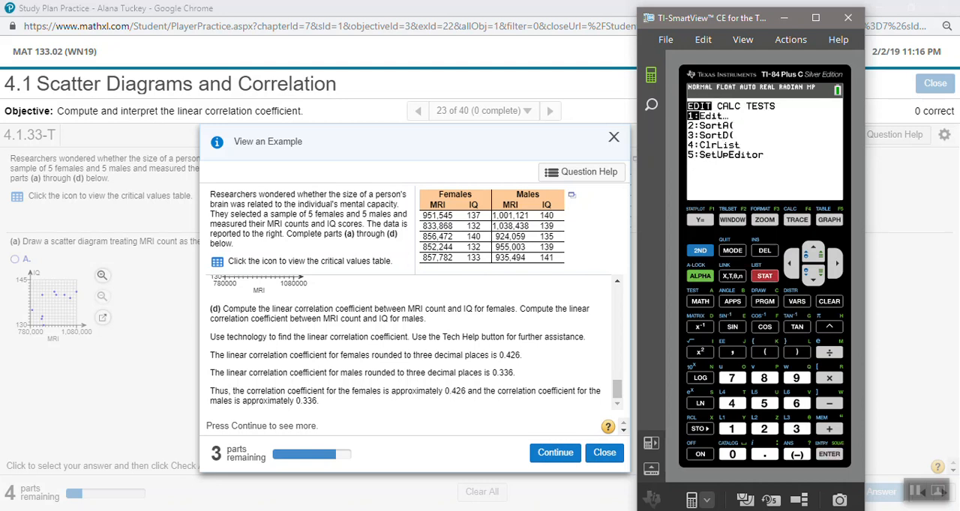
click(836, 263)
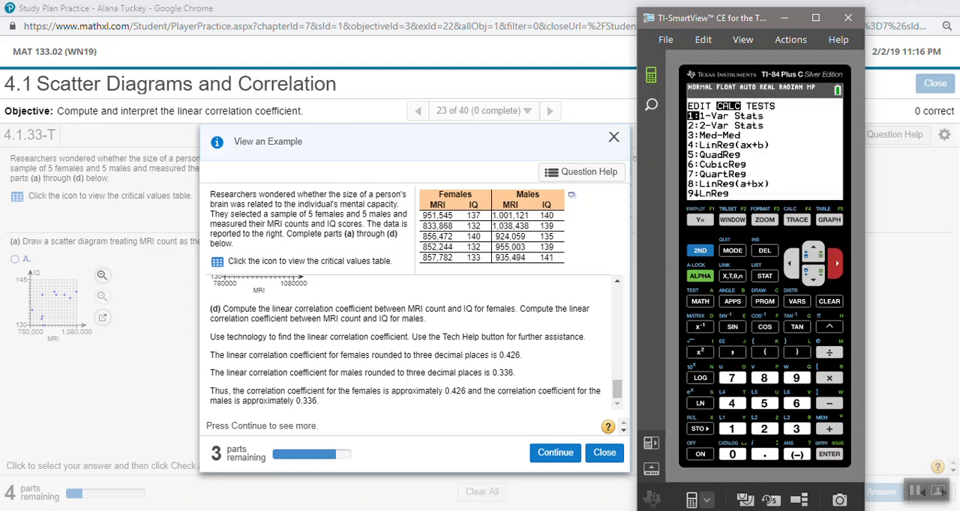
click(813, 274)
click(813, 274)
click(812, 274)
click(731, 403)
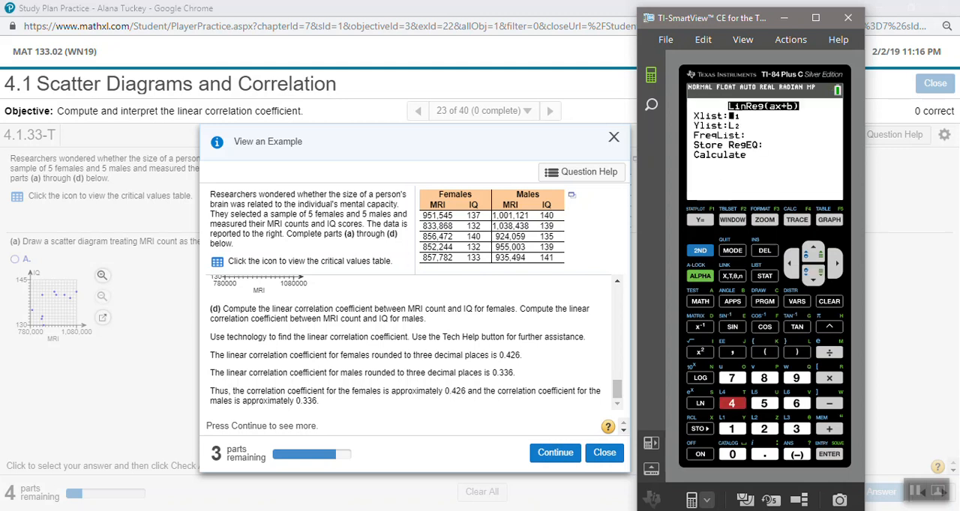
click(699, 250)
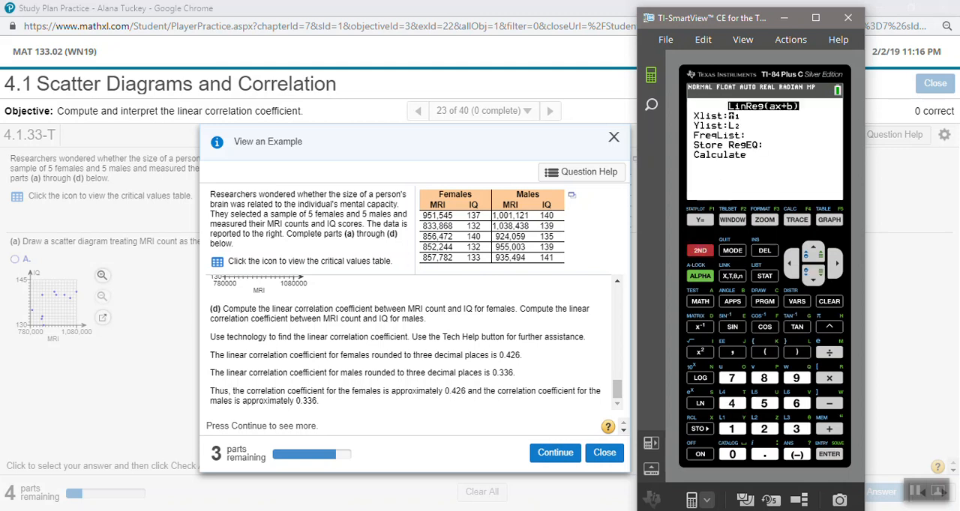
click(796, 429)
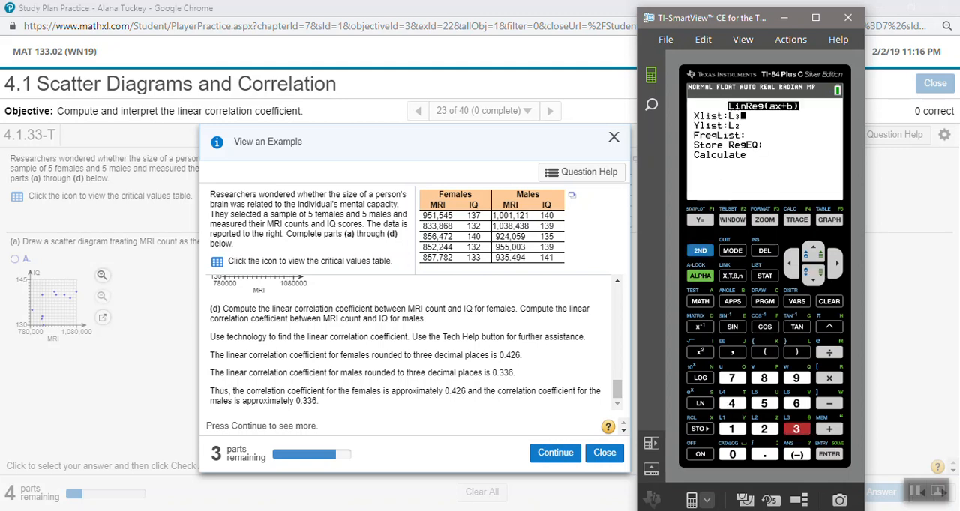
key(Down)
click(700, 251)
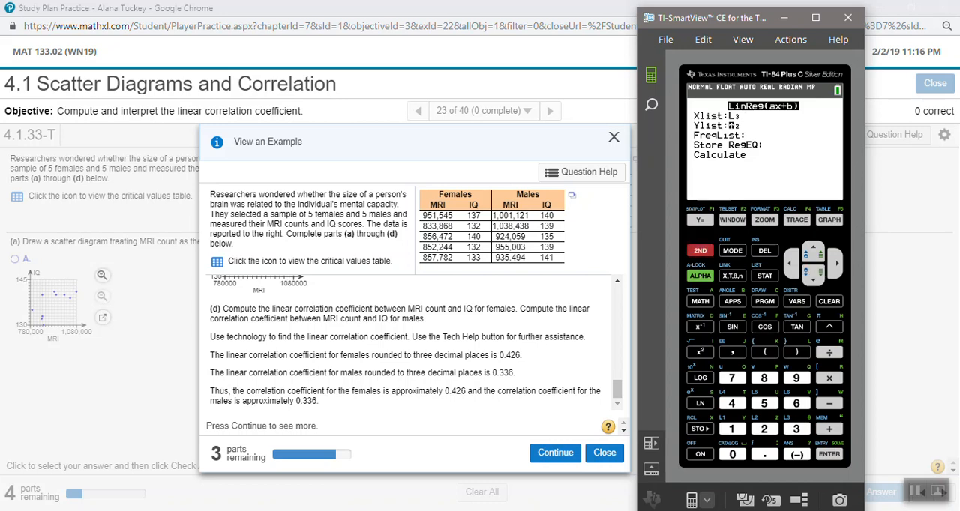
click(732, 404)
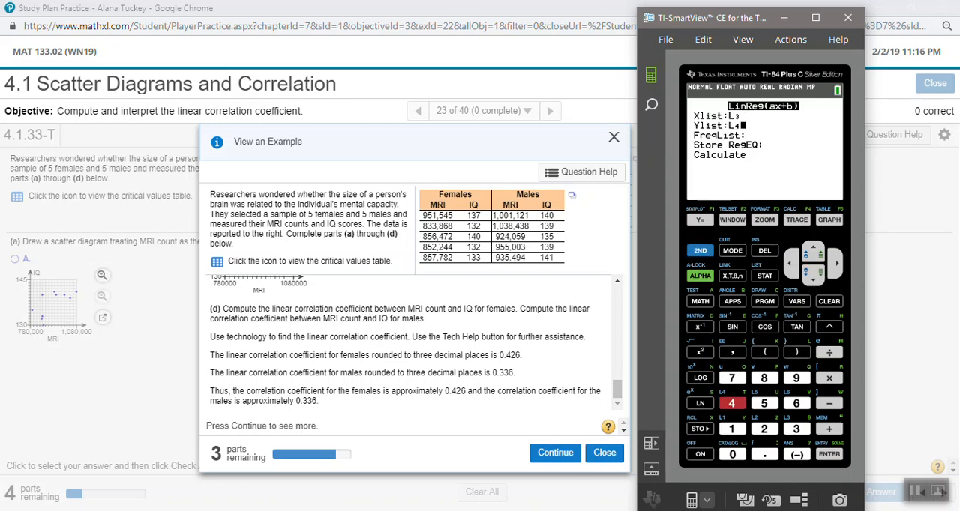
key(Down)
key(Down)
key(Down)
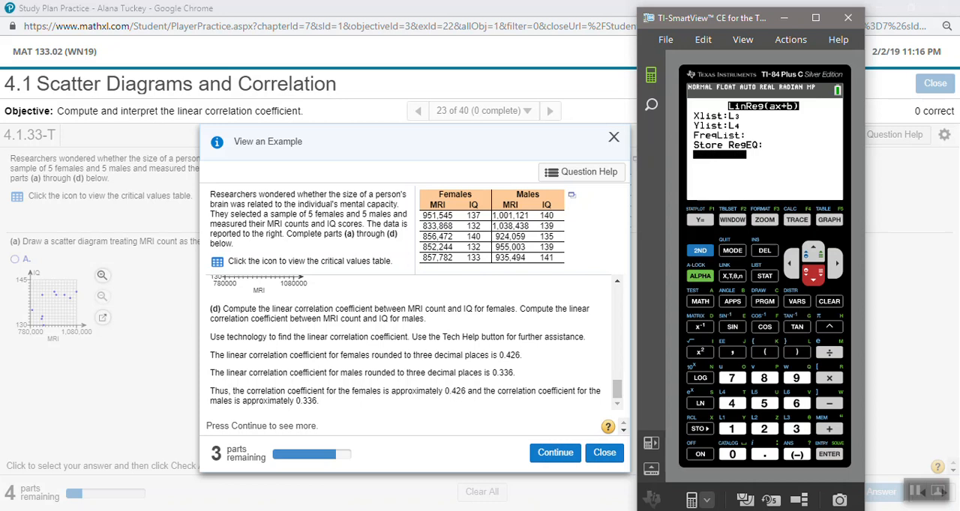
key(Return)
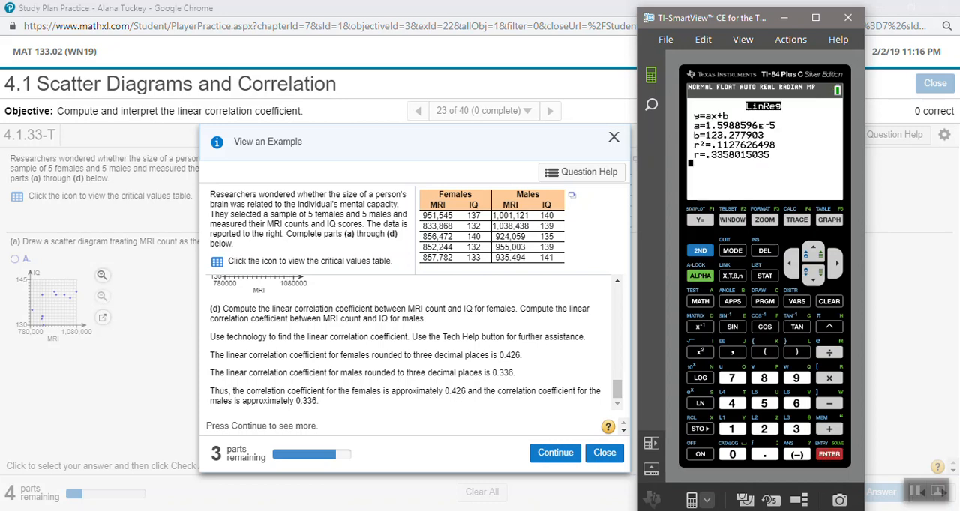
Check the males' coefficient in the Chrome example, and switch to the Excel workbook containing the combined MRI and IQ columns.
double_click(516, 373)
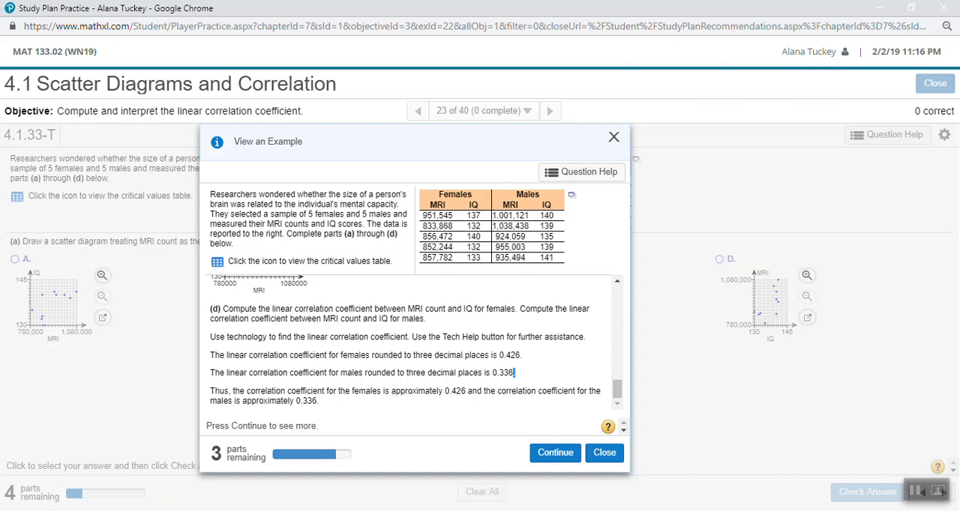
click(156, 510)
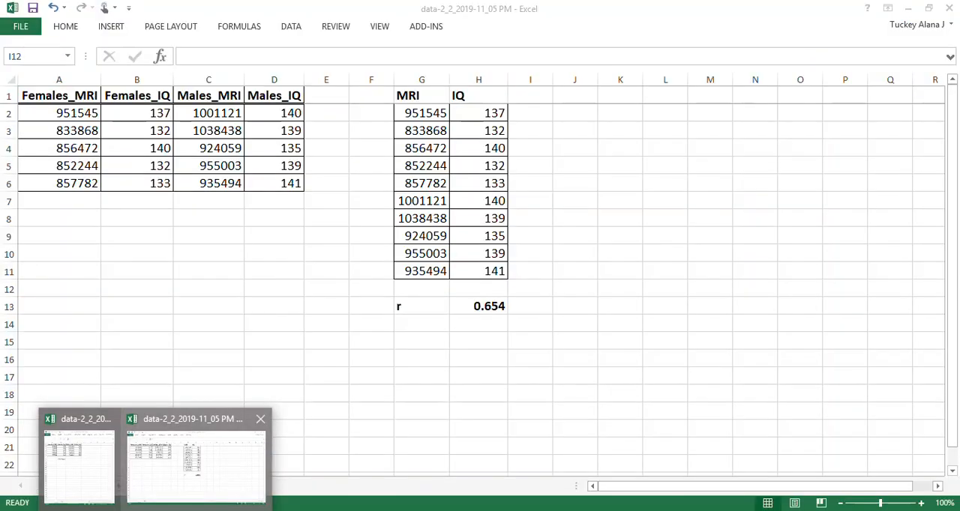
click(197, 467)
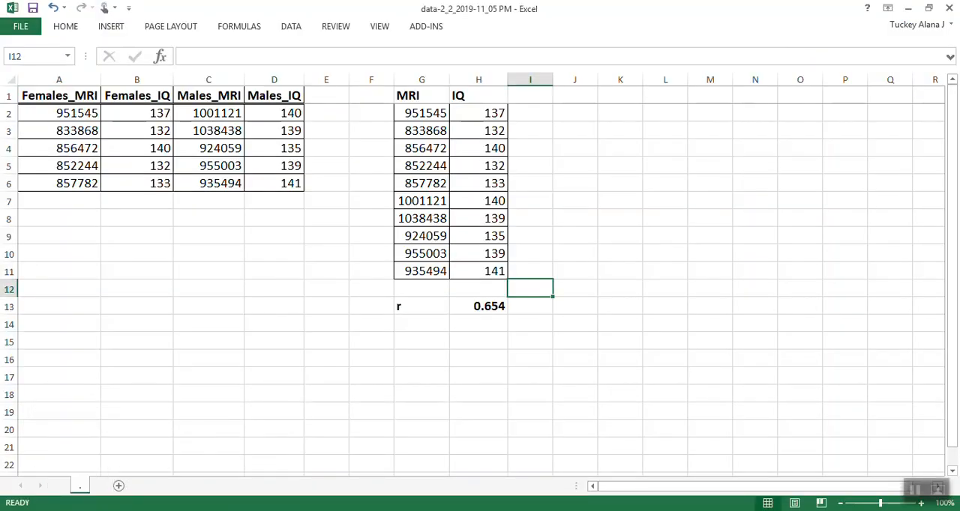
click(421, 306)
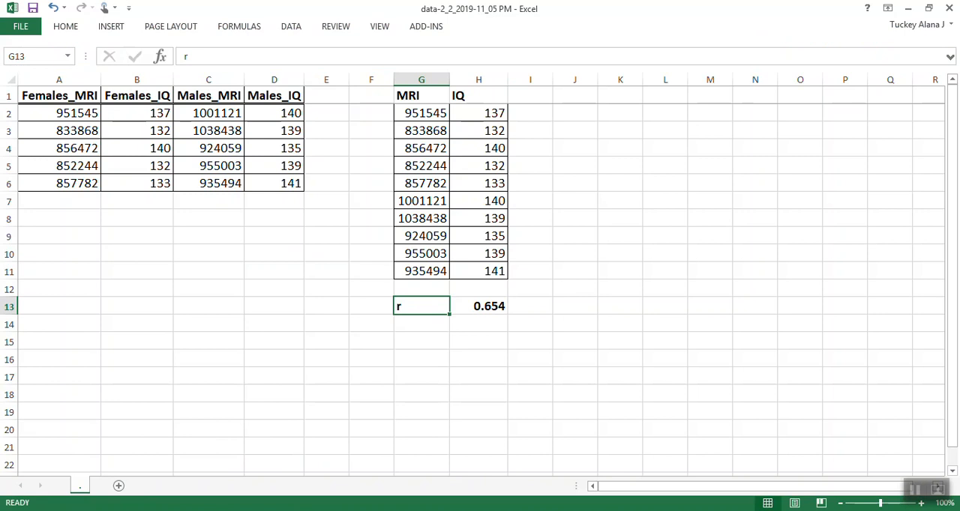
Compute the females' correlation coefficient in cell B8 with the formula =ROUND(CORREL(A2:A6,B2:B6),3).
click(137, 218)
text(=ROUND()
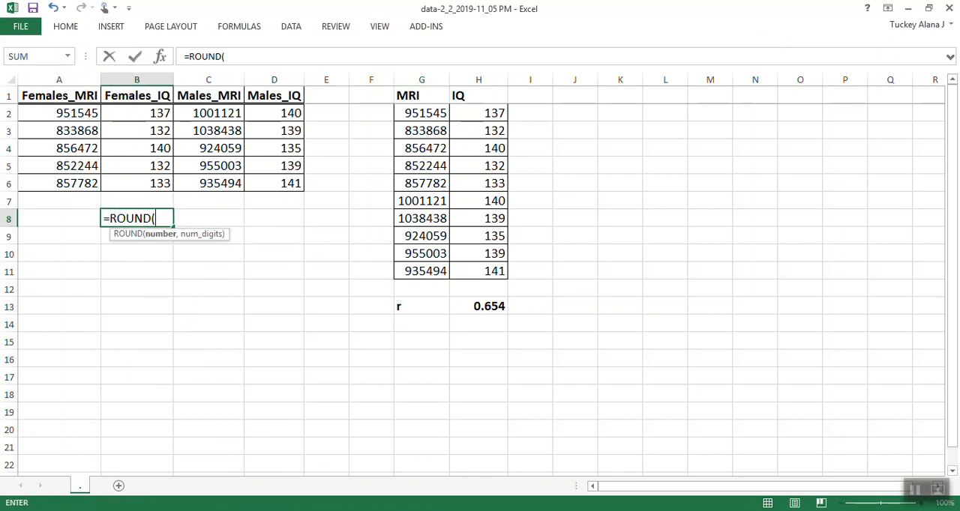
text(CORRE)
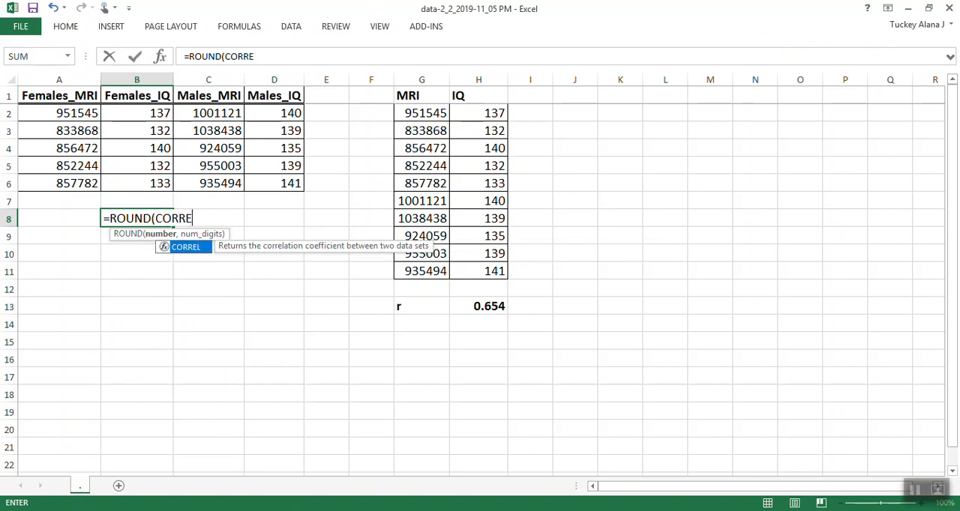
text(L()
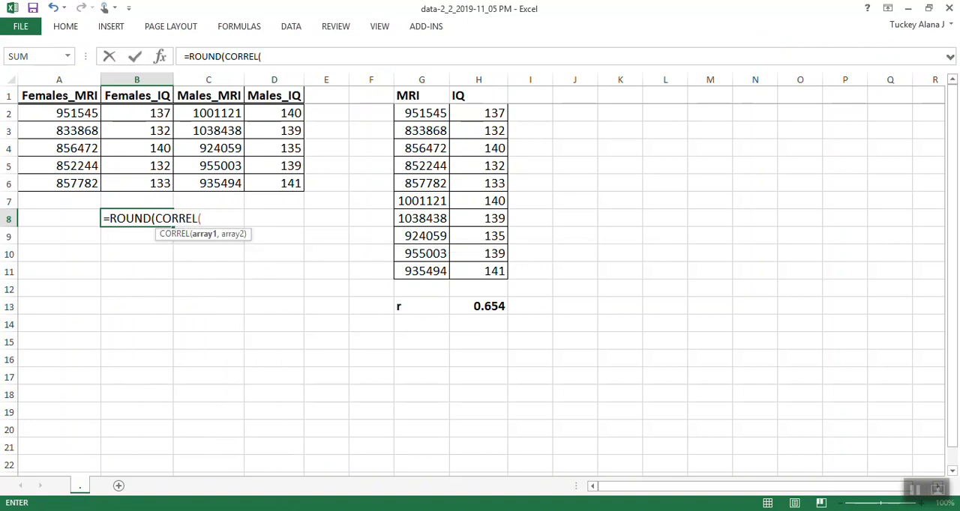
click(151, 218)
click(202, 218)
drag(68, 113, 83, 184)
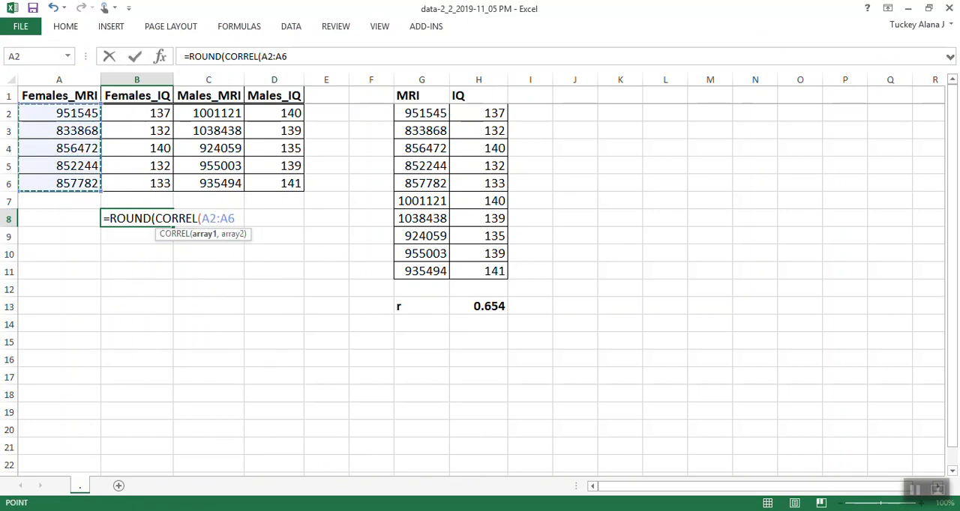
text(,)
drag(137, 113, 150, 183)
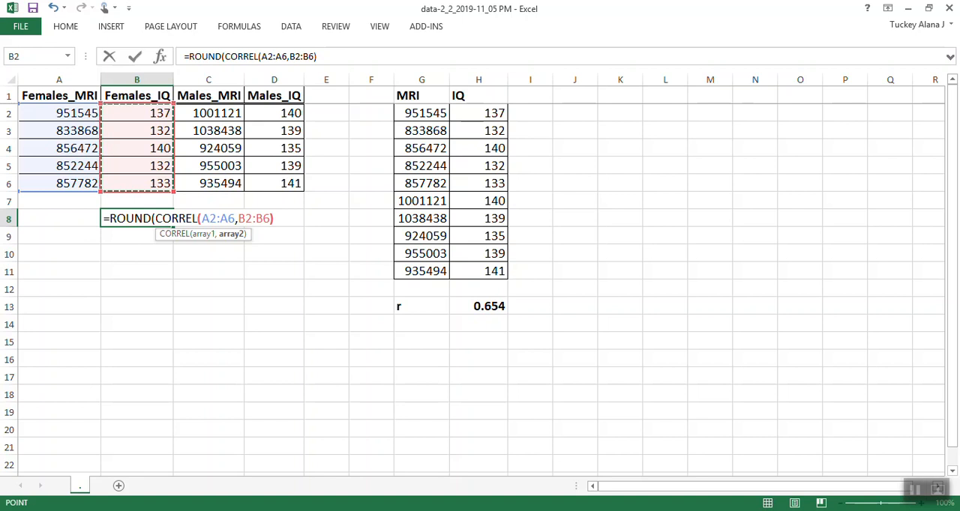
text(),)
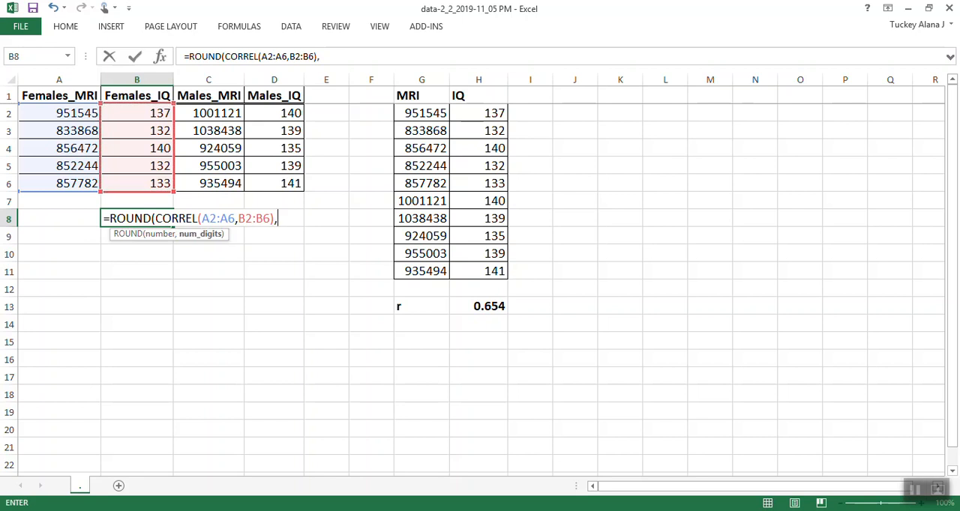
text(3))
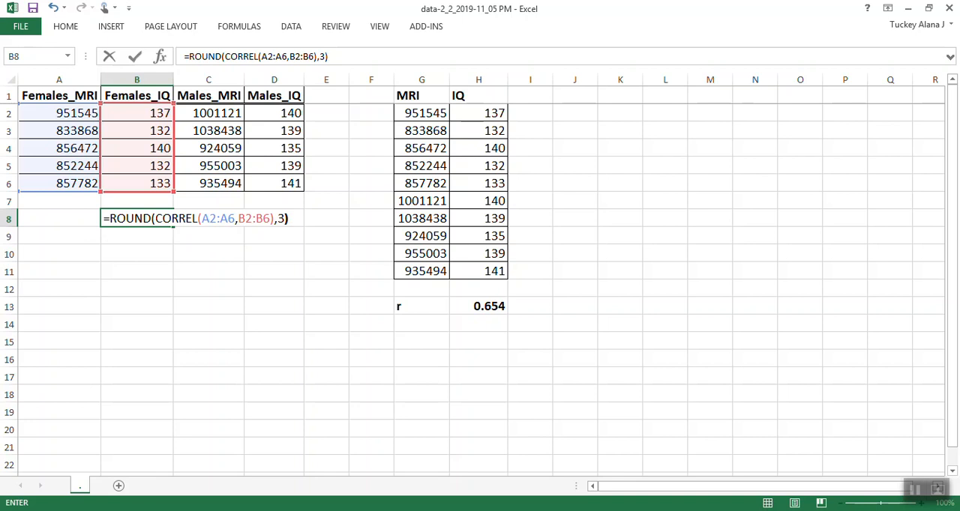
drag(197, 218, 202, 218)
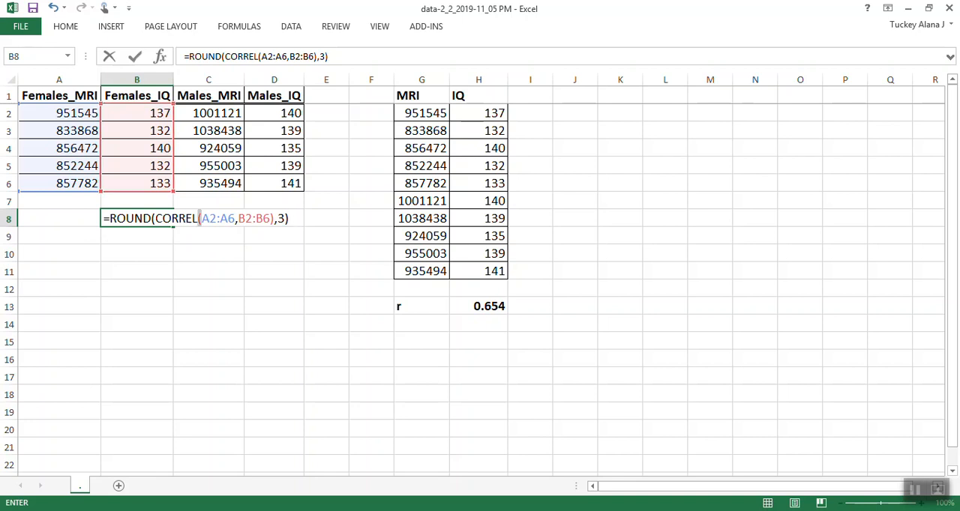
click(201, 218)
drag(274, 218, 284, 218)
click(271, 219)
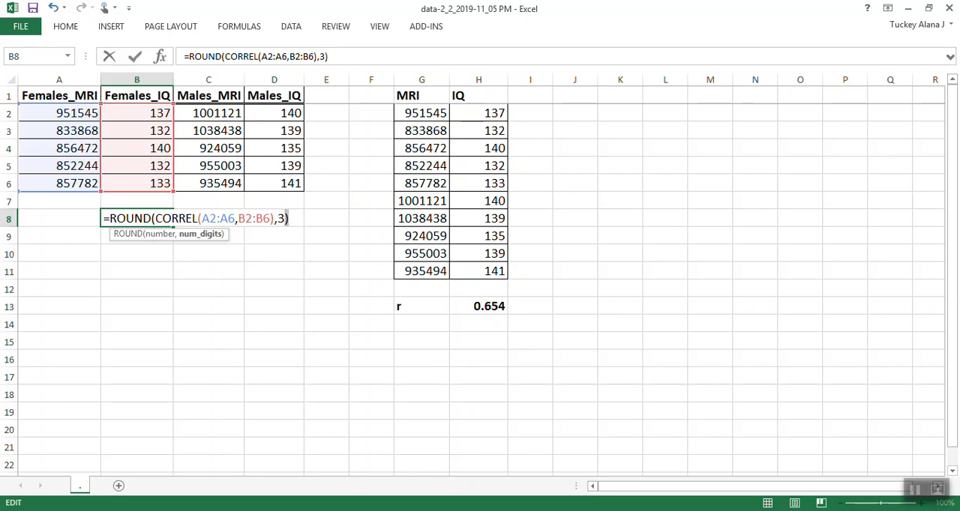
key(Return)
key(Up)
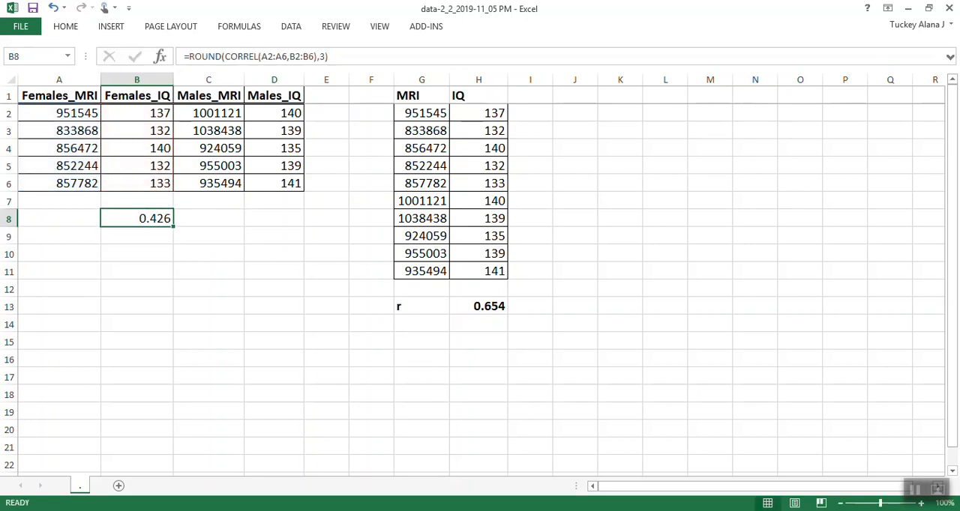
Make the coefficient in B8 bold and label it r in cell A8.
key(ctrl+b)
key(Left)
text(r)
key(Tab)
Copy the label and coefficient formula in A8:B8 to C8:D8 for the male data.
key(Left)
key(shift+Right)
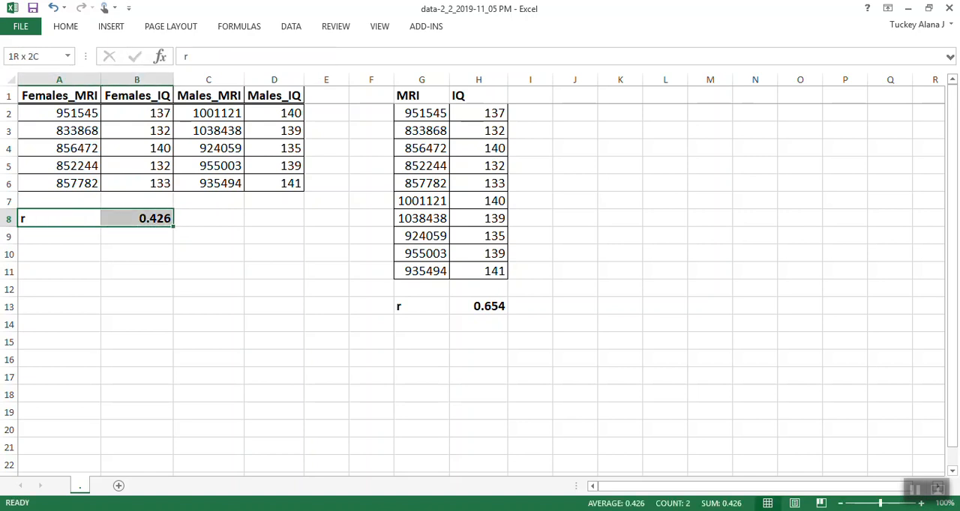
key(ctrl+c)
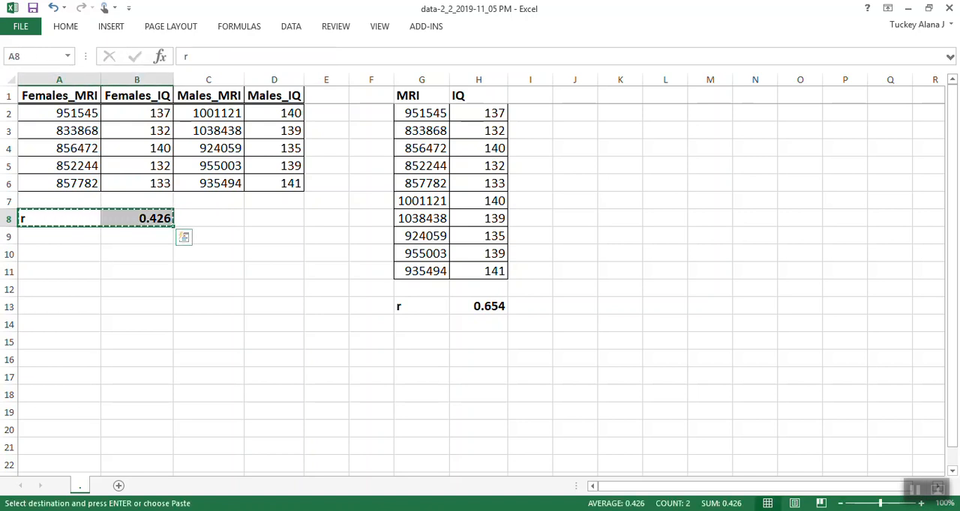
key(shift+Left)
key(shift+Right)
key(Right)
key(Right)
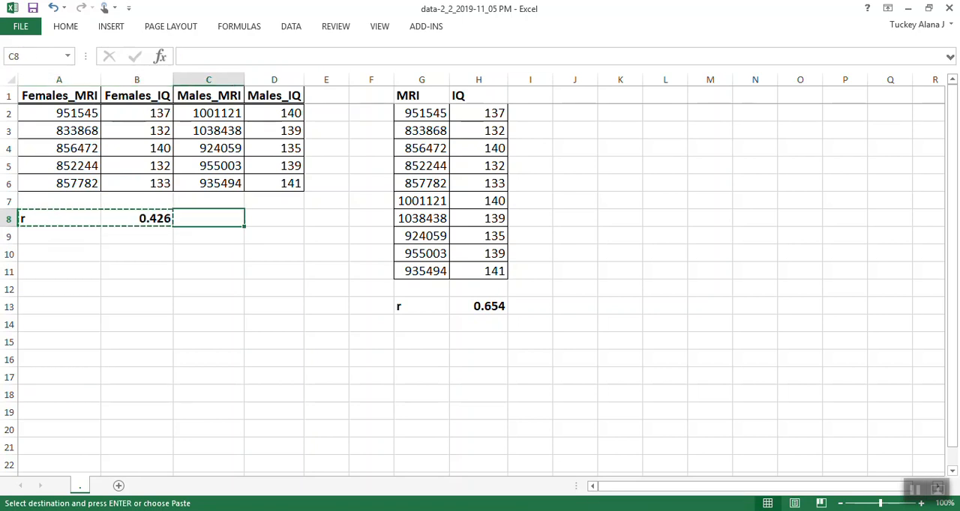
key(ctrl+v)
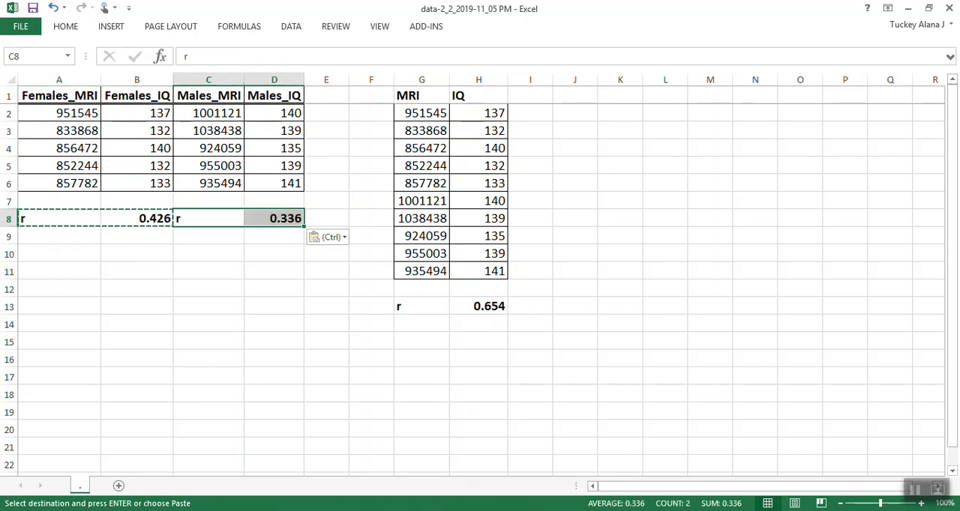
Inspect the ranges inside the CORREL function of the male coefficient formula in D8.
click(274, 218)
drag(262, 57, 318, 57)
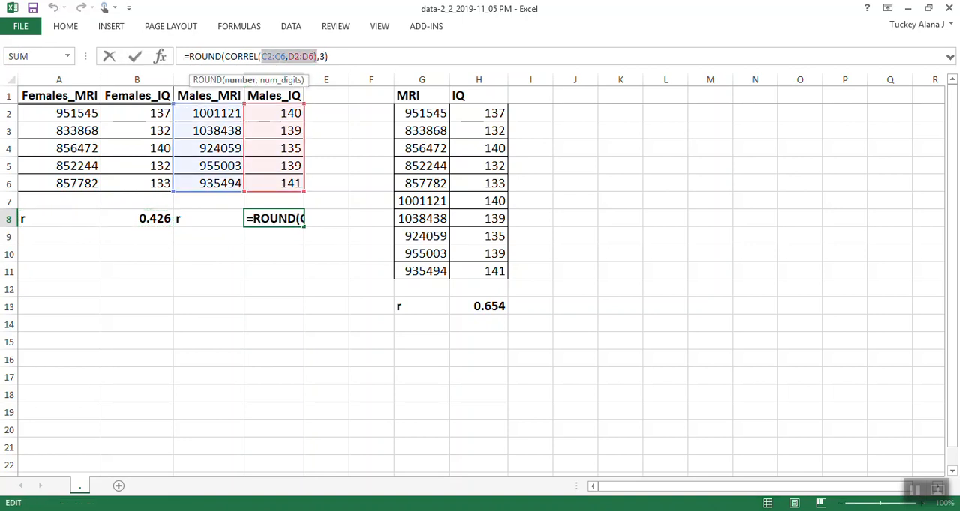
key(Return)
click(275, 271)
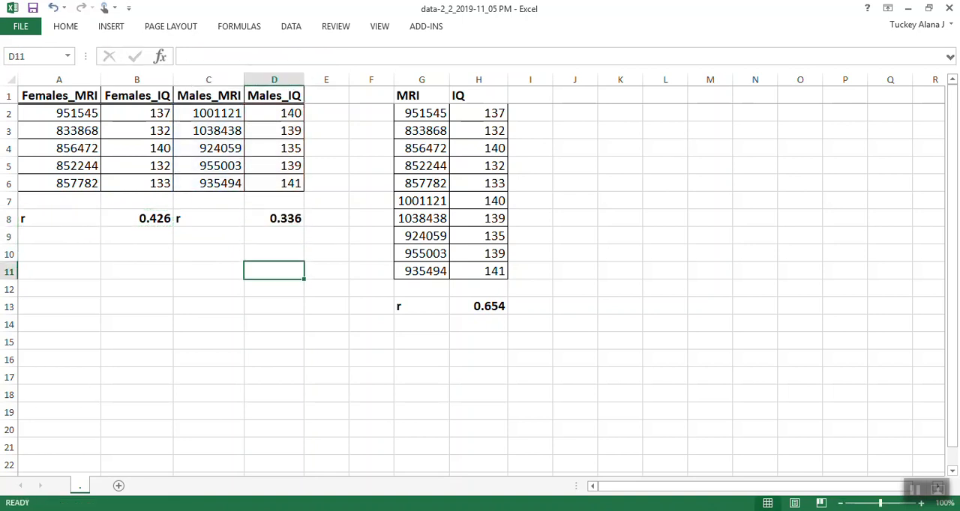
Compare the female coefficient in B8 with the male coefficient in D8, and look over the sheet's data.
click(274, 218)
click(137, 218)
click(275, 218)
click(137, 219)
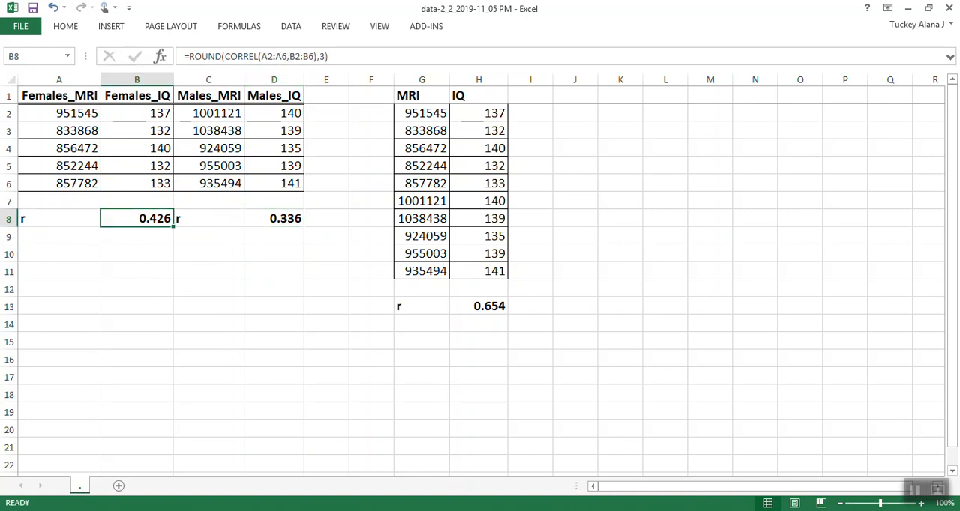
click(274, 218)
click(275, 288)
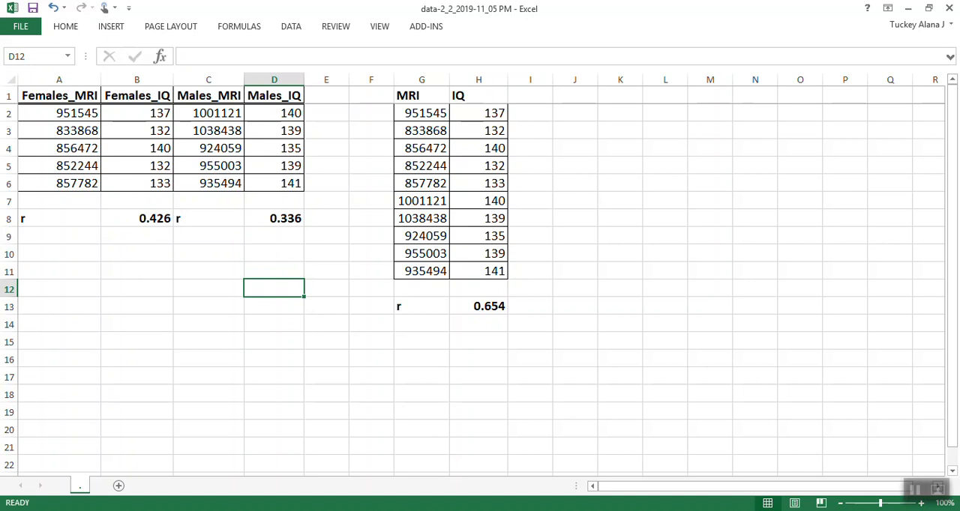
drag(530, 342, 36, 96)
click(275, 447)
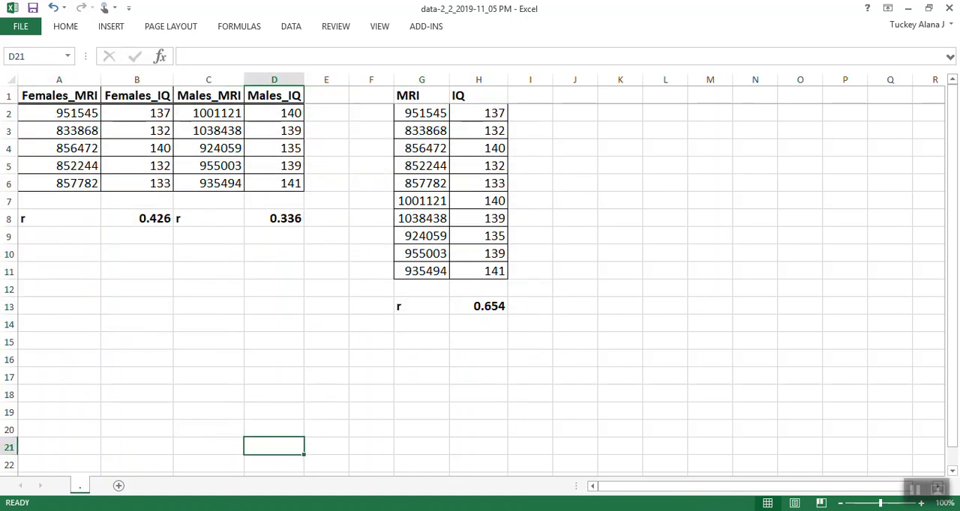